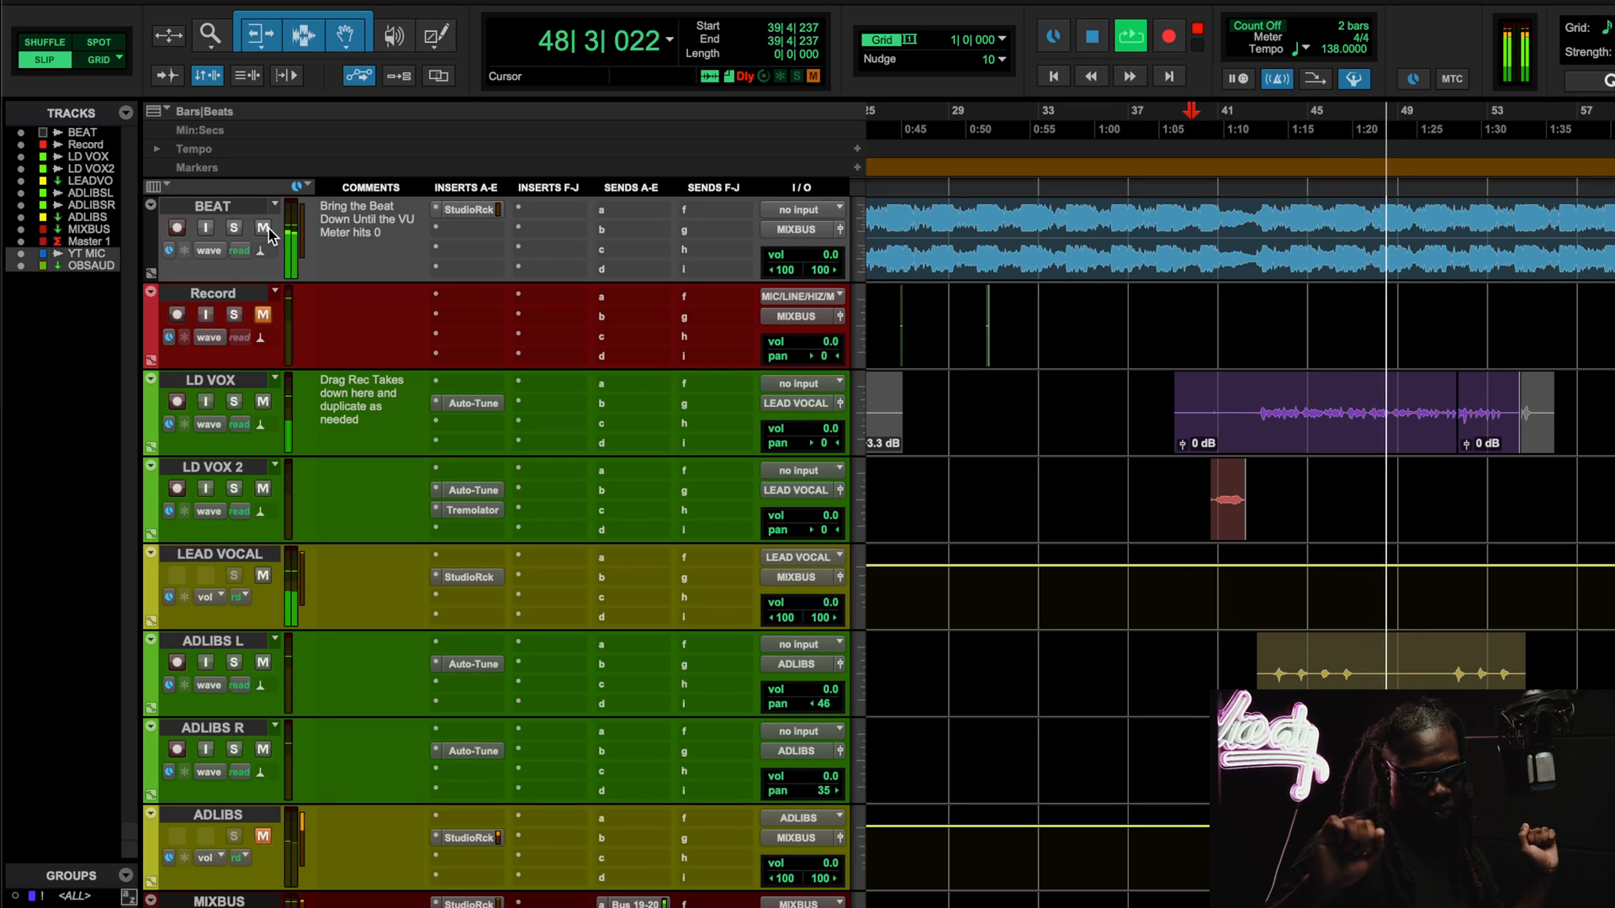
Mute and unmute the BEAT track during playback to compare the vocals alone with the full mix, and stop playback.
{"action": "left_click", "coordinate": [264, 228]}
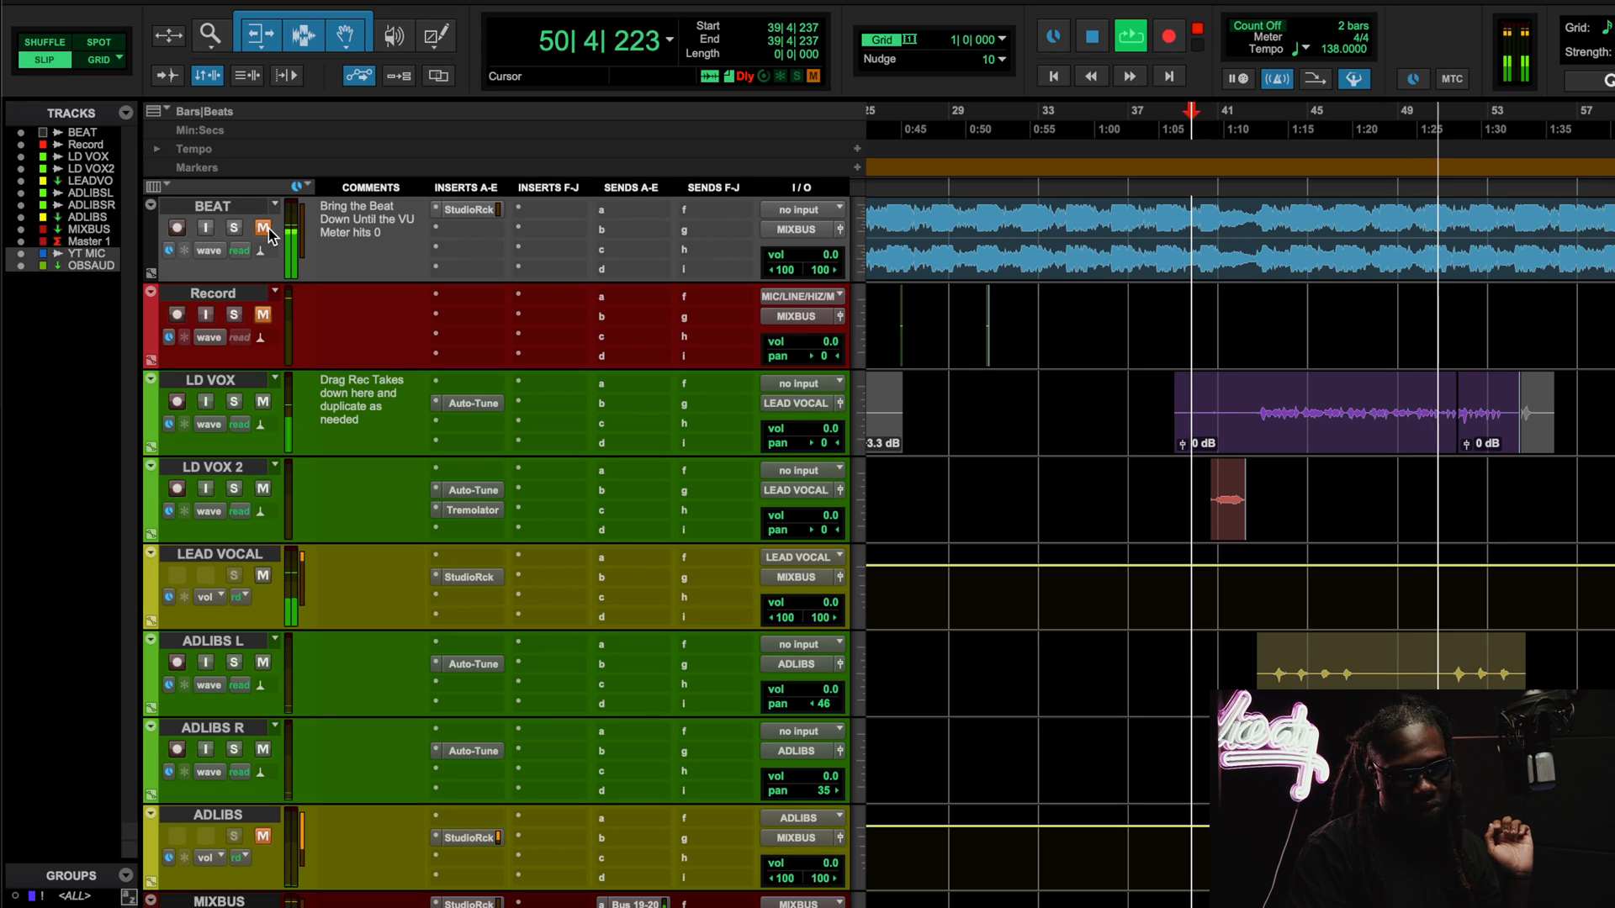
{"action": "left_click", "coordinate": [269, 229]}
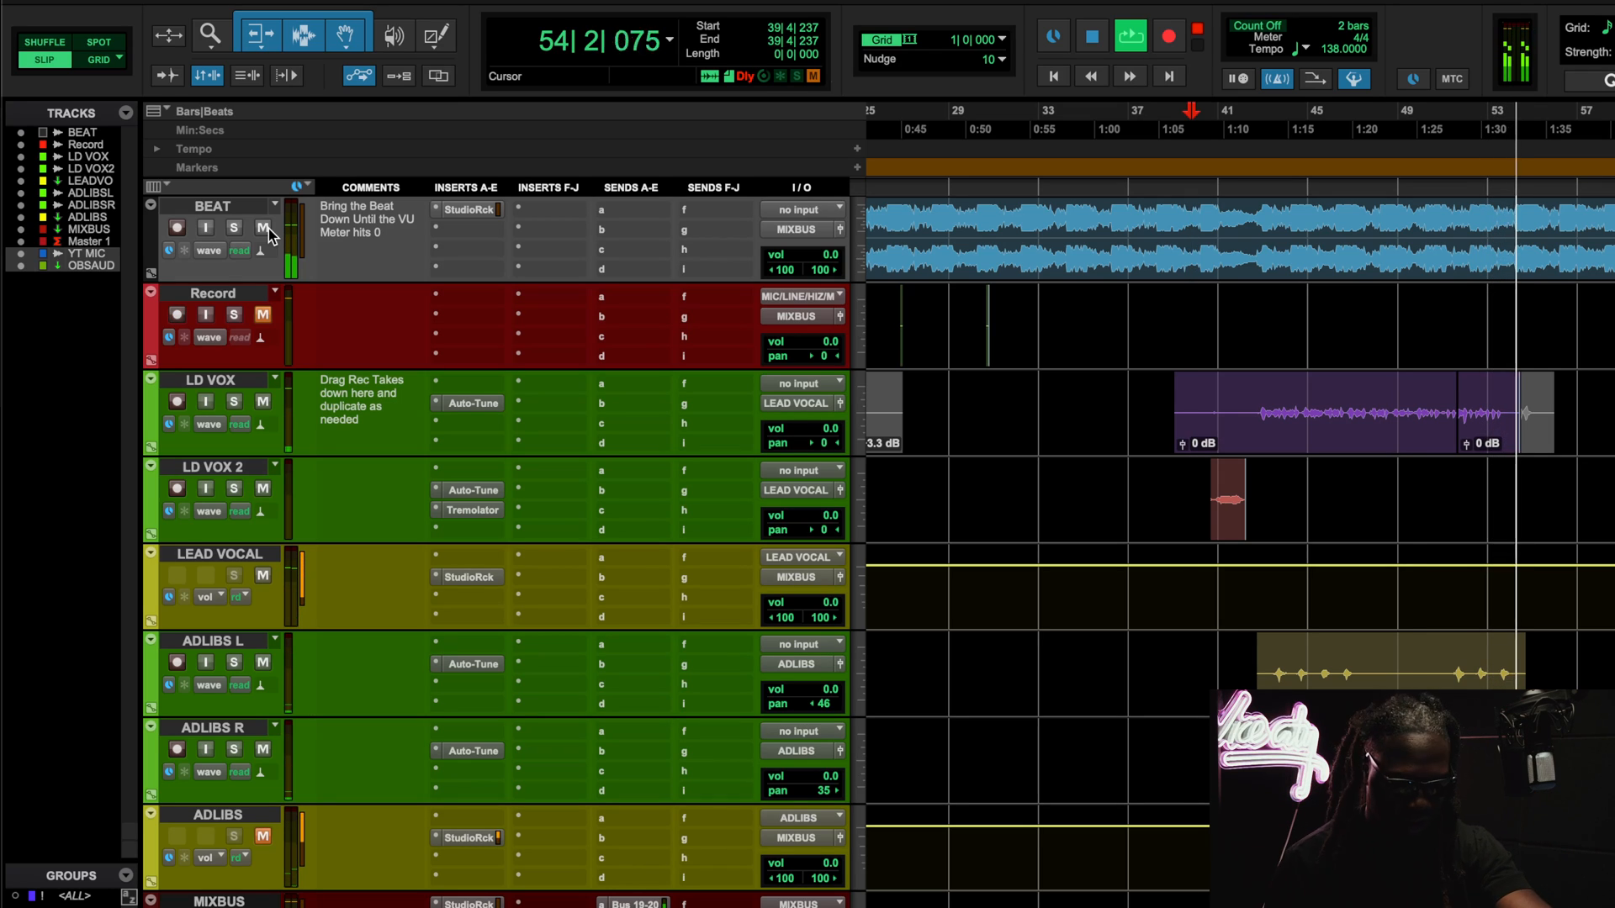
{"action": "key", "text": "space"}
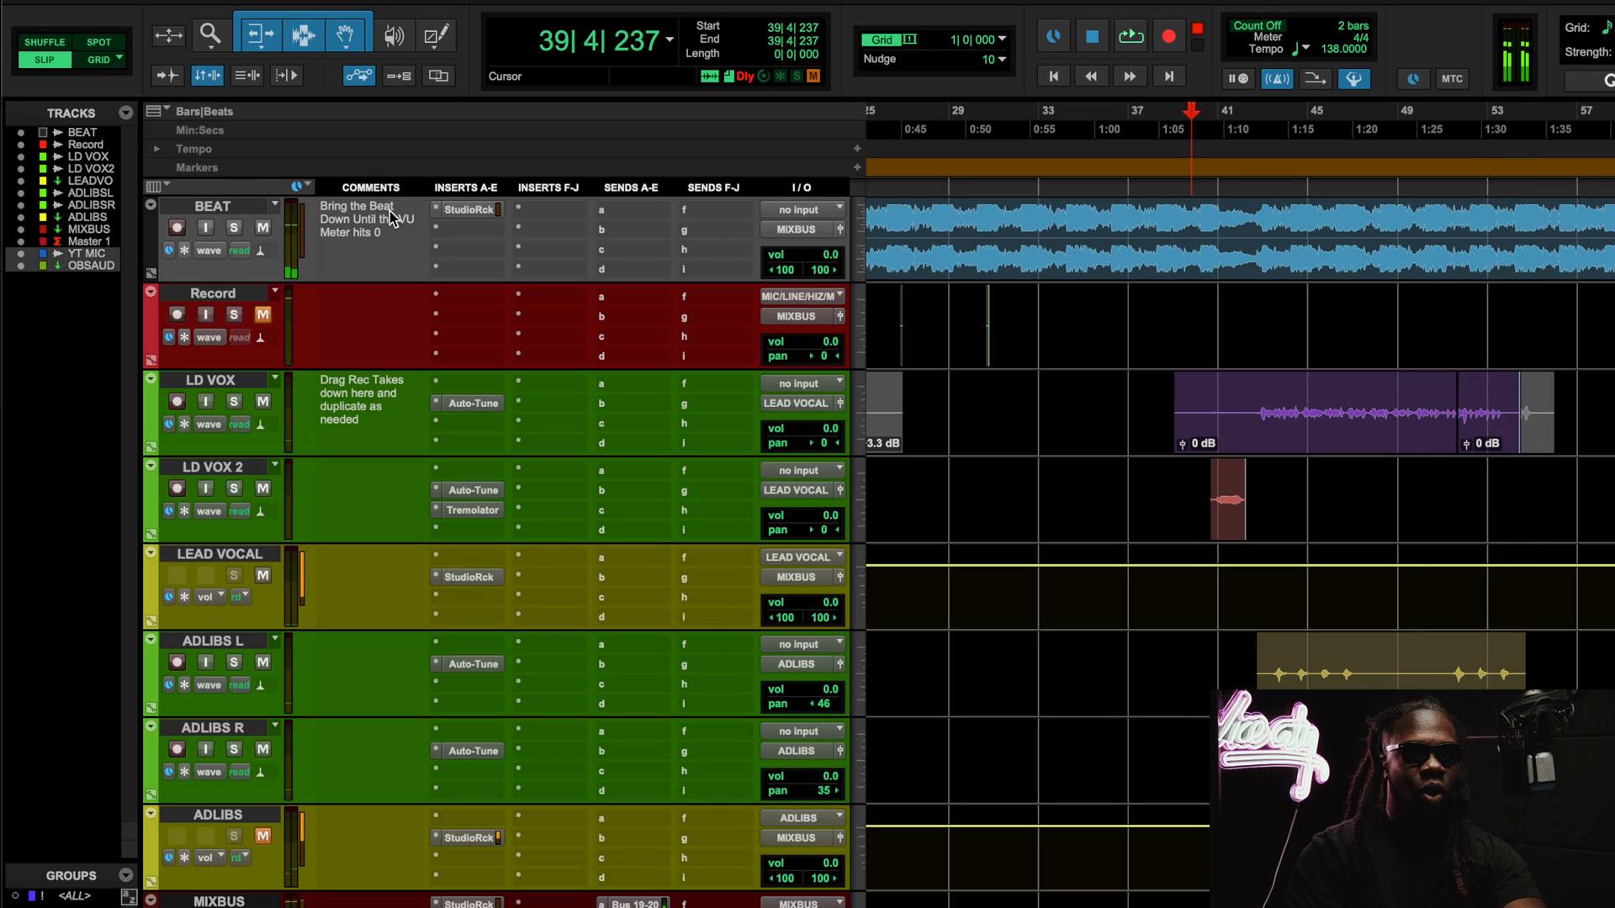
Open the Auto-Tune insert on the LD VOX track to review its key, scale and retune settings, and close it.
{"action": "left_click", "coordinate": [483, 397]}
{"action": "left_click_drag", "start_coordinate": [637, 175], "coordinate": [636, 18]}
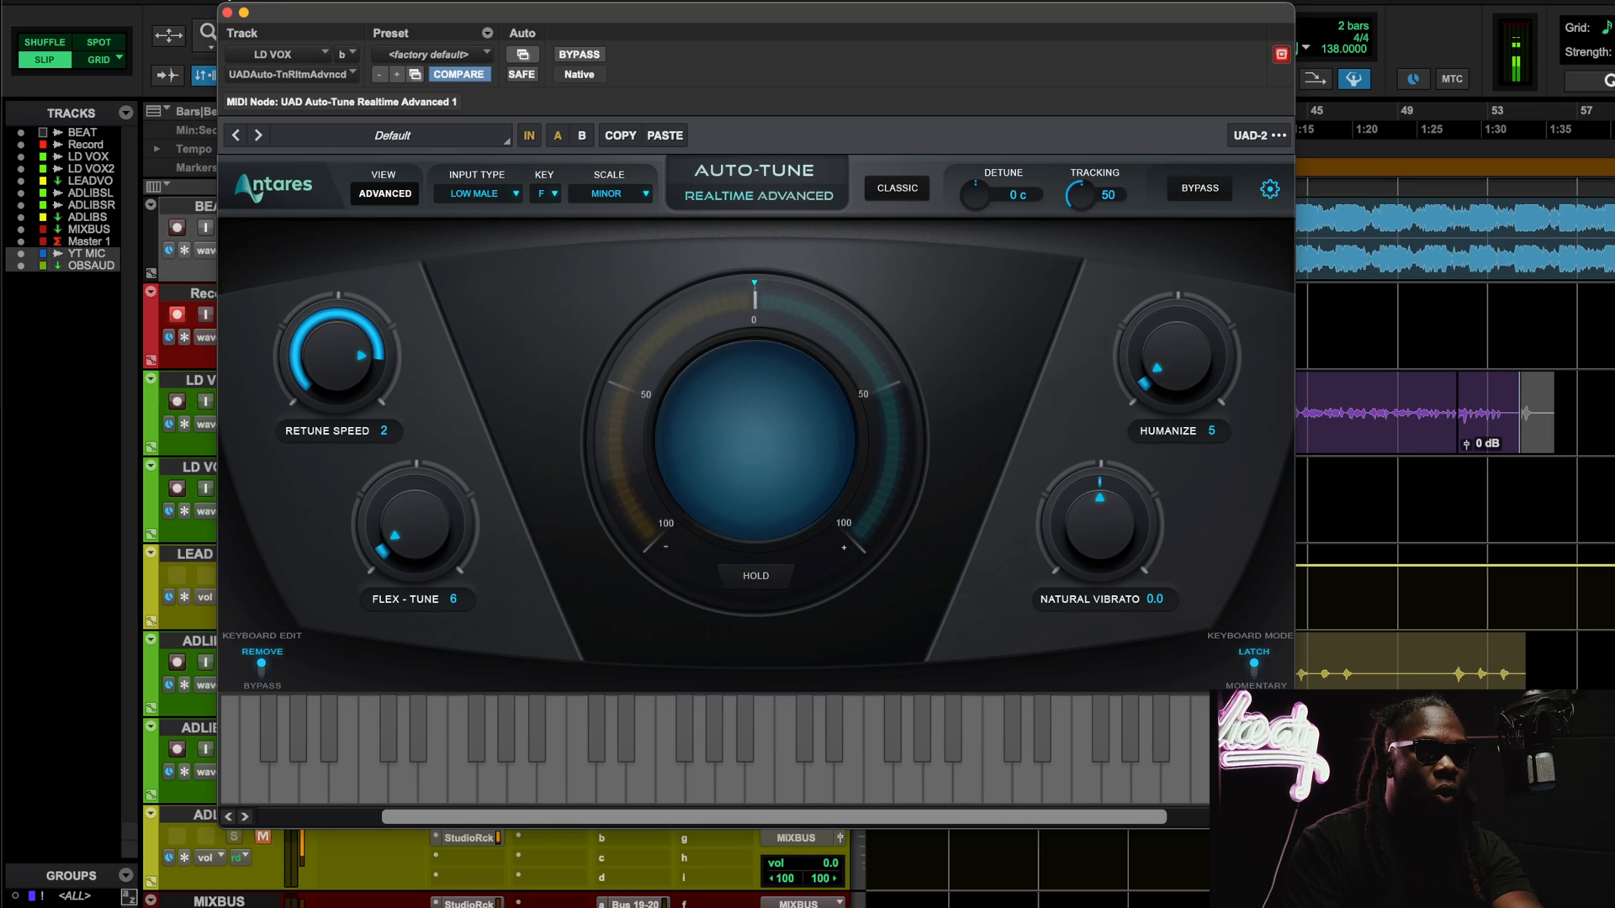
{"action": "left_click", "coordinate": [227, 13]}
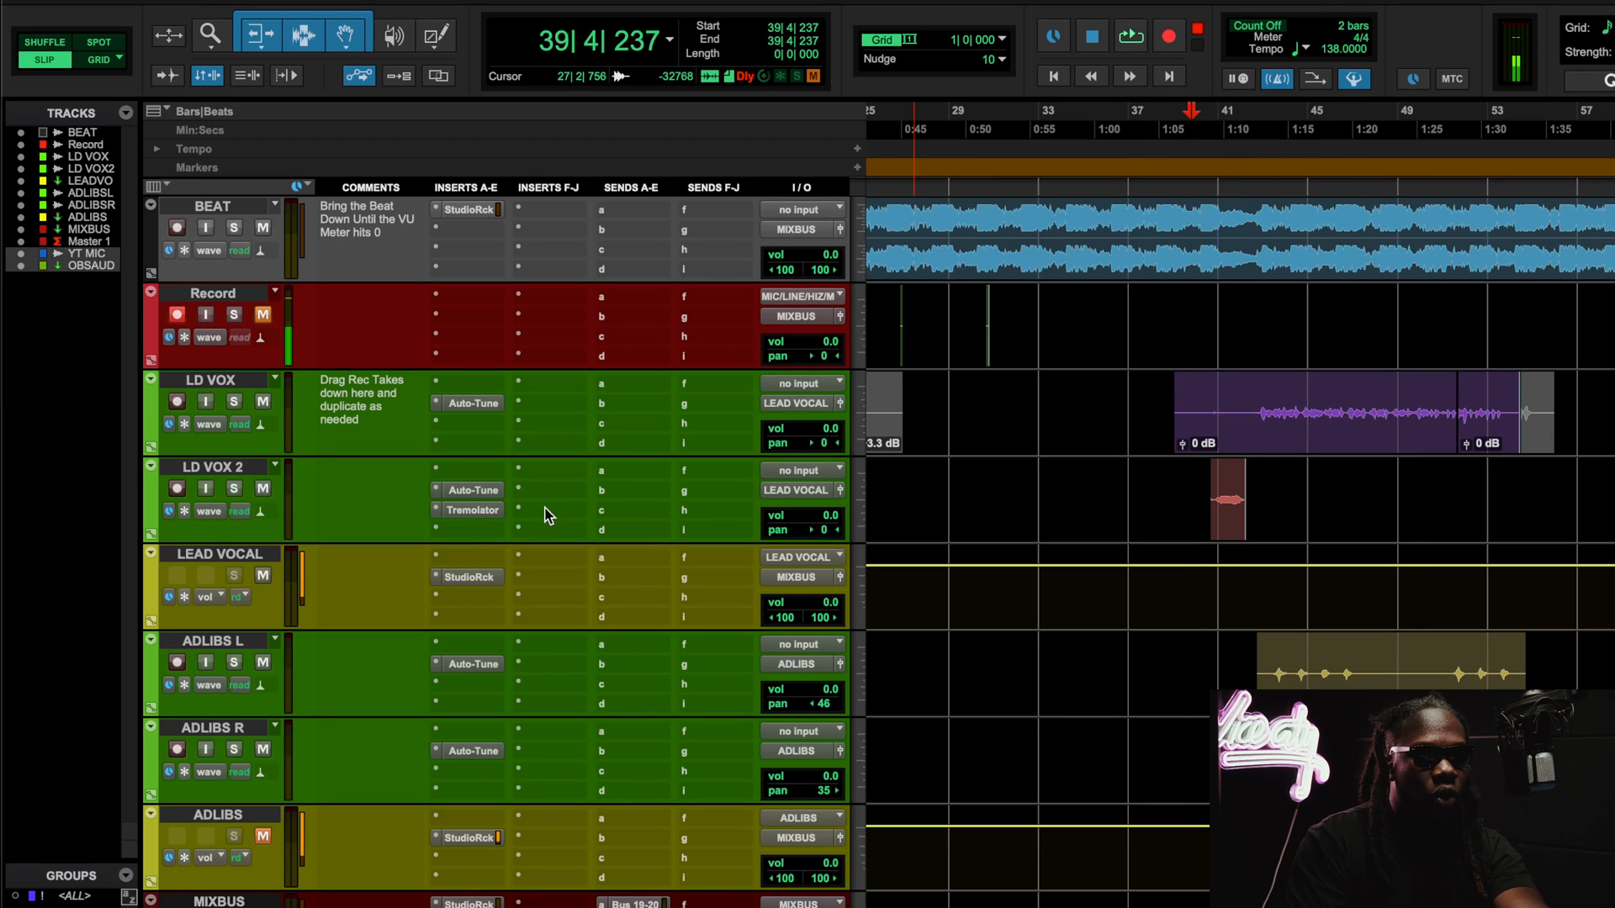
Open the Tremolator insert on the LD VOX 2 track and audition the section with the BEAT track muted.
{"action": "left_click", "coordinate": [475, 510]}
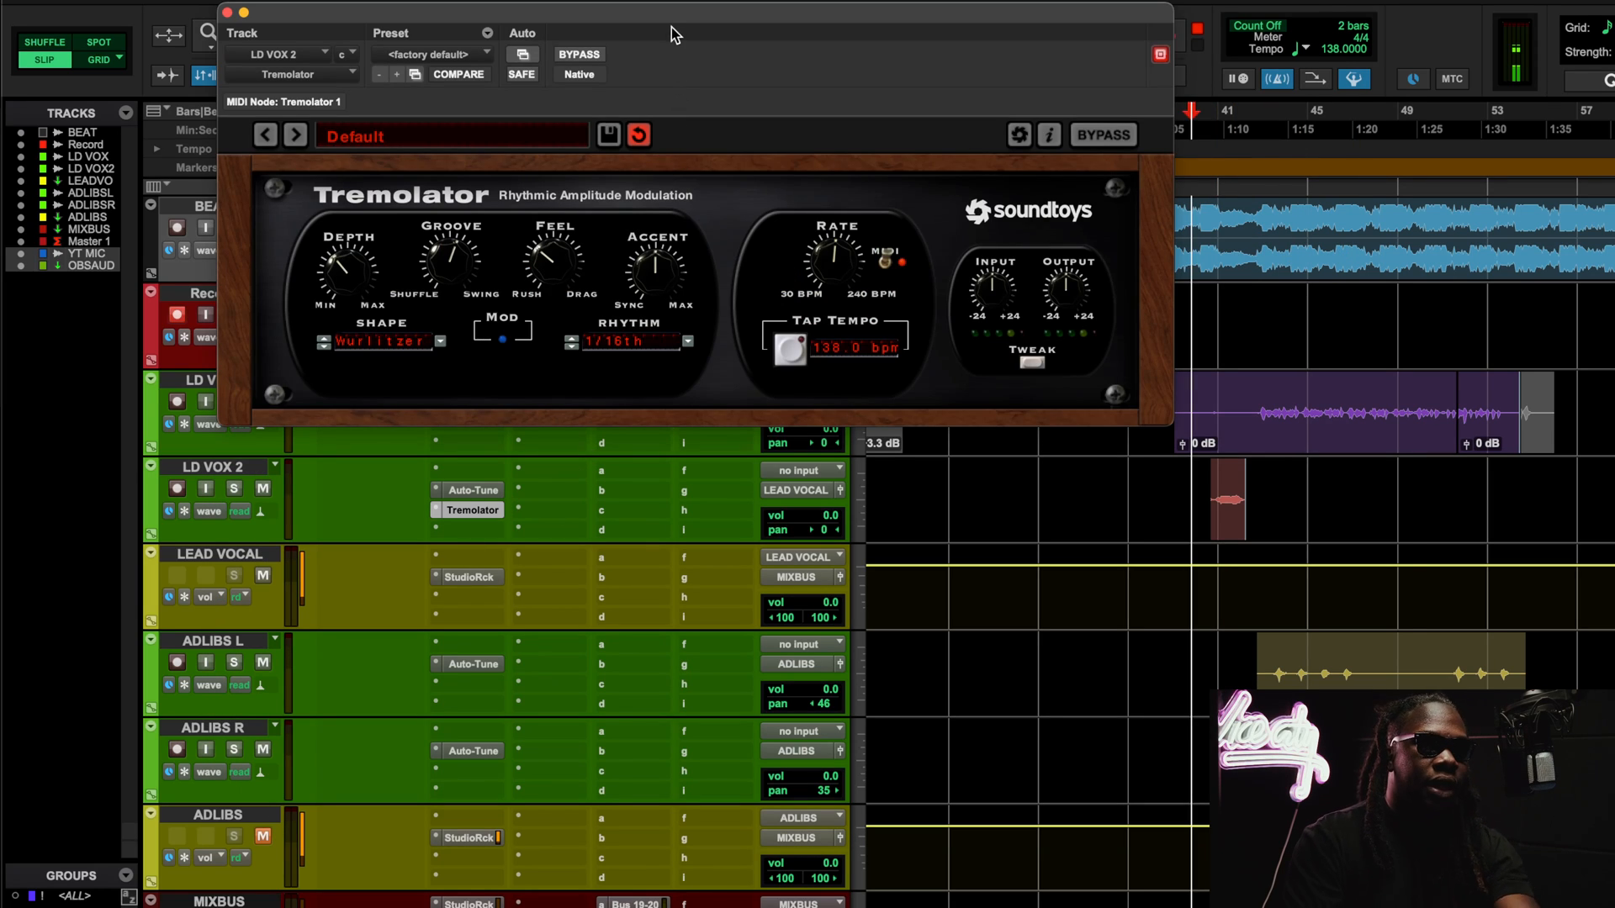
{"action": "left_click_drag", "start_coordinate": [674, 22], "coordinate": [662, 207]}
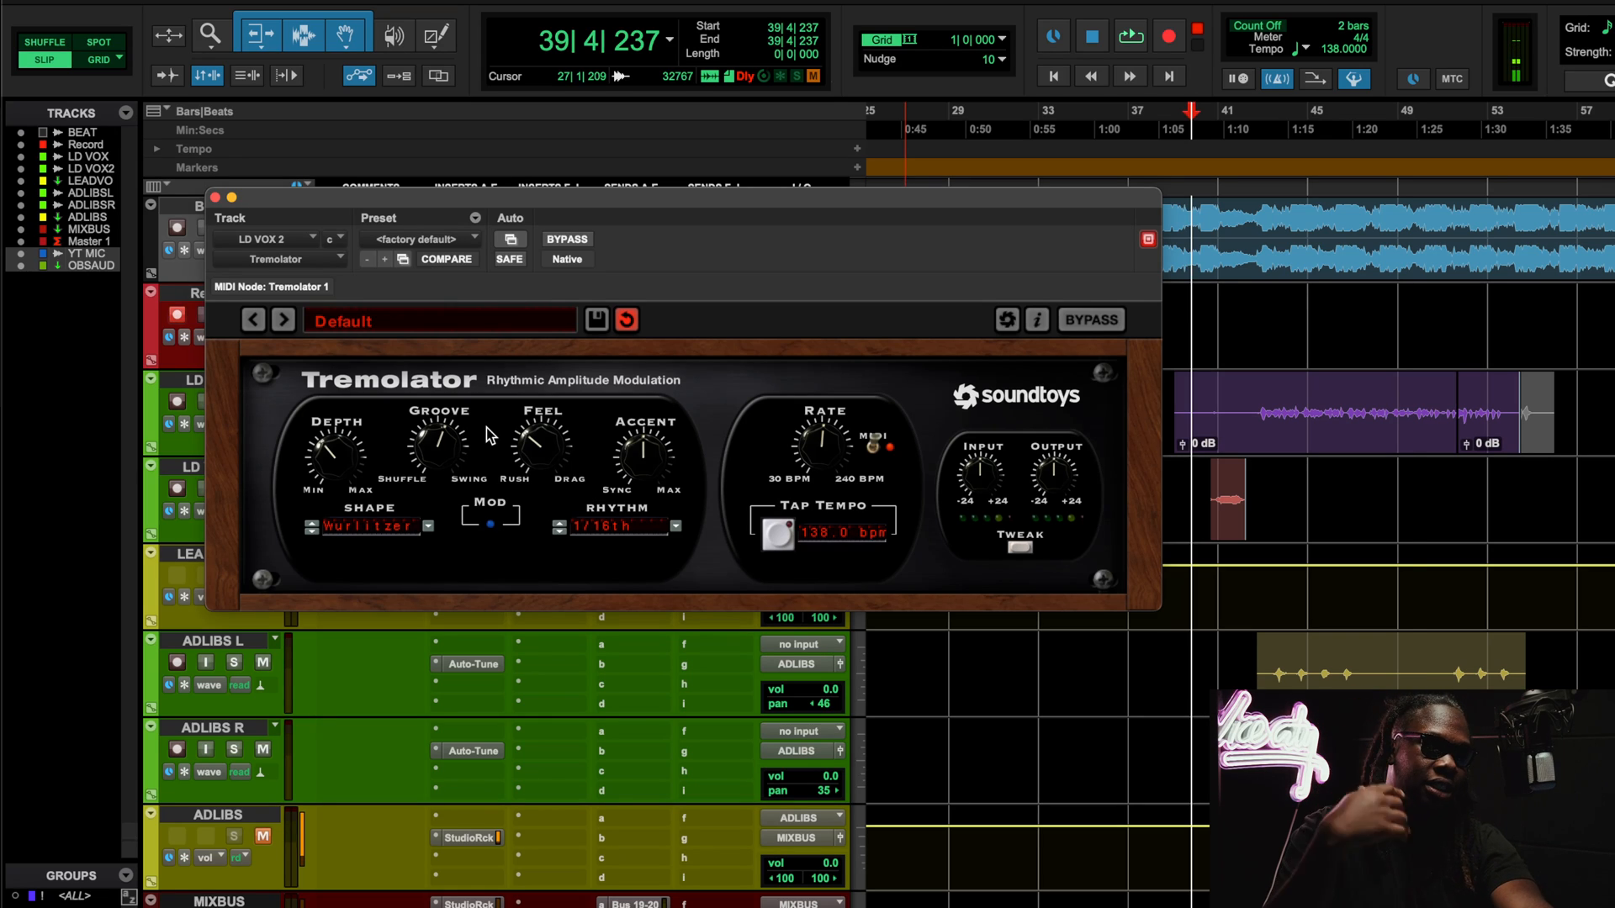
{"action": "key", "text": "space"}
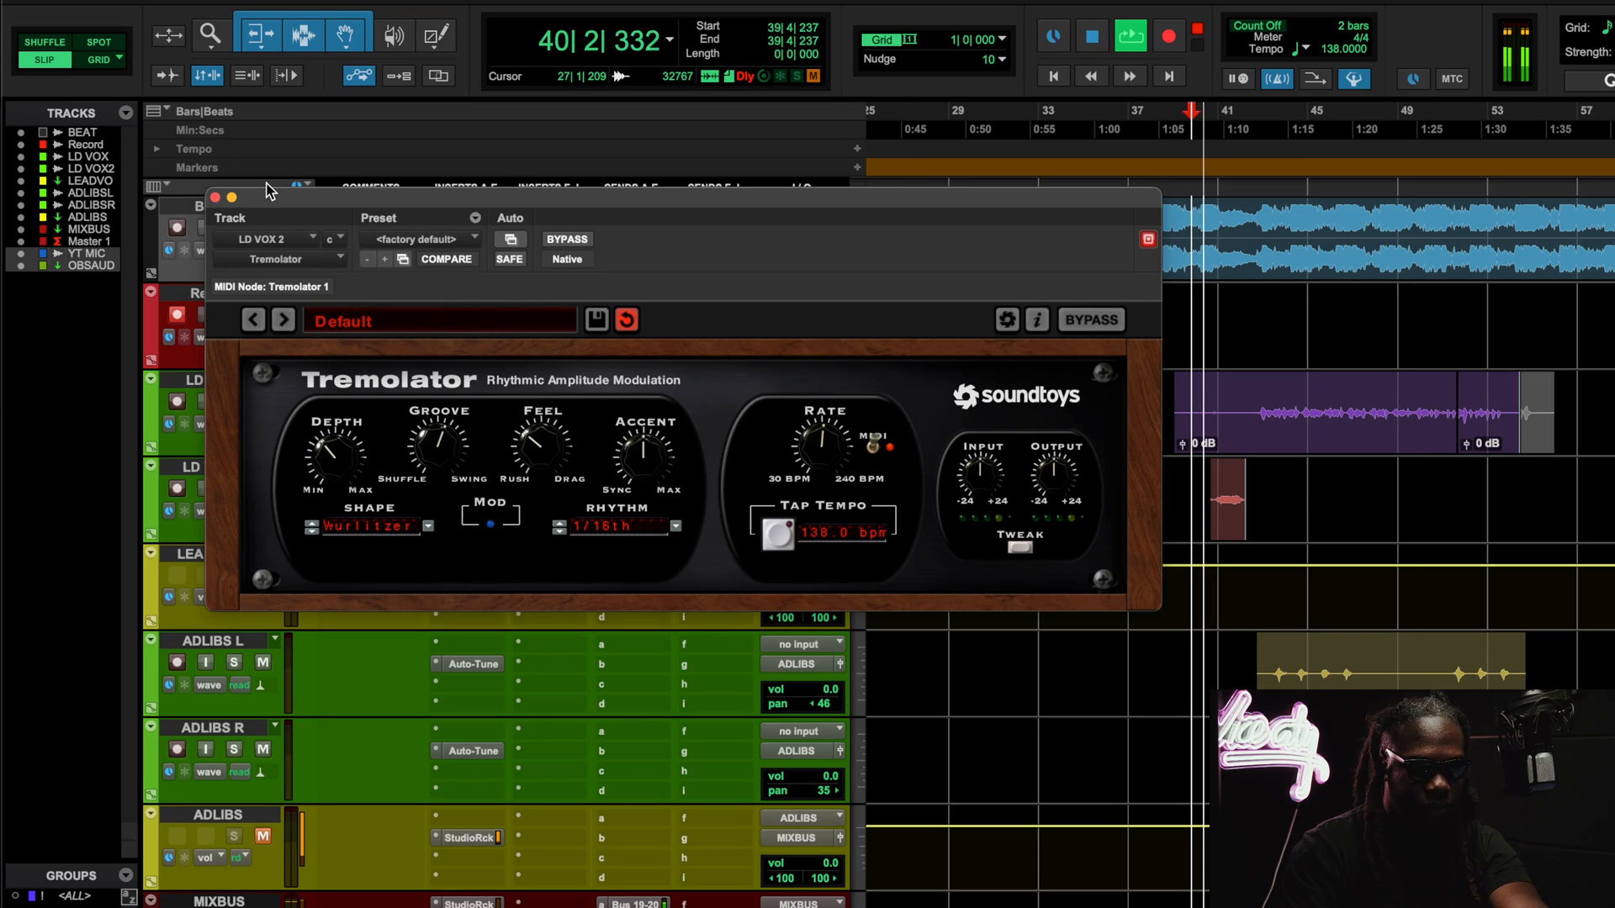
{"action": "key", "text": "space"}
{"action": "left_click_drag", "start_coordinate": [267, 195], "coordinate": [256, 261]}
{"action": "key", "text": "space"}
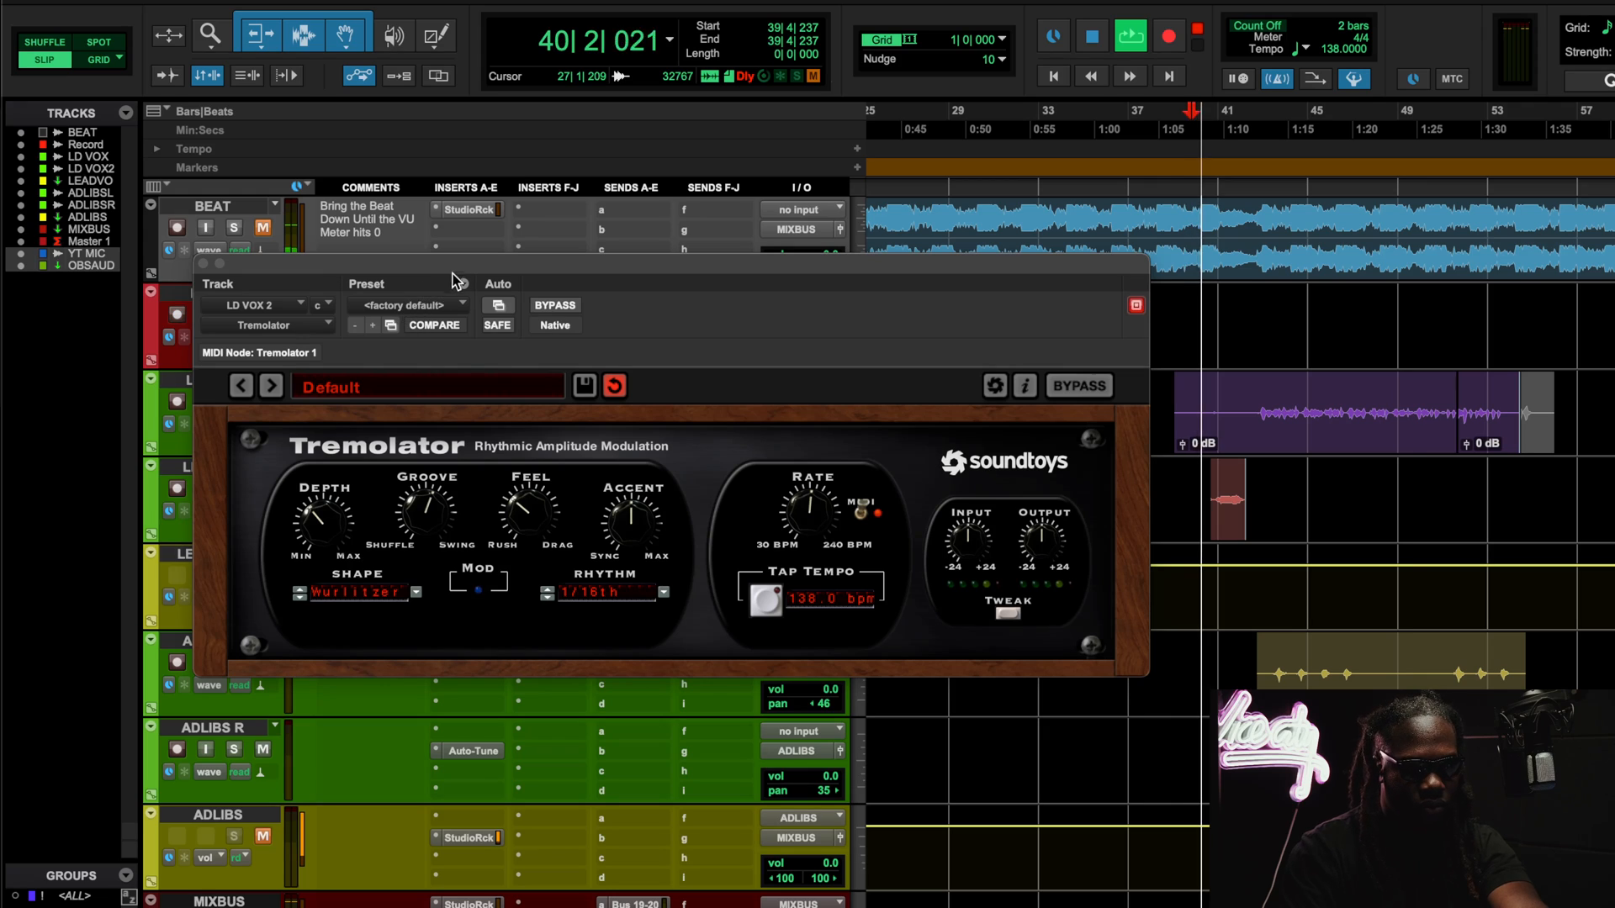
{"action": "left_click_drag", "start_coordinate": [454, 280], "coordinate": [493, 193]}
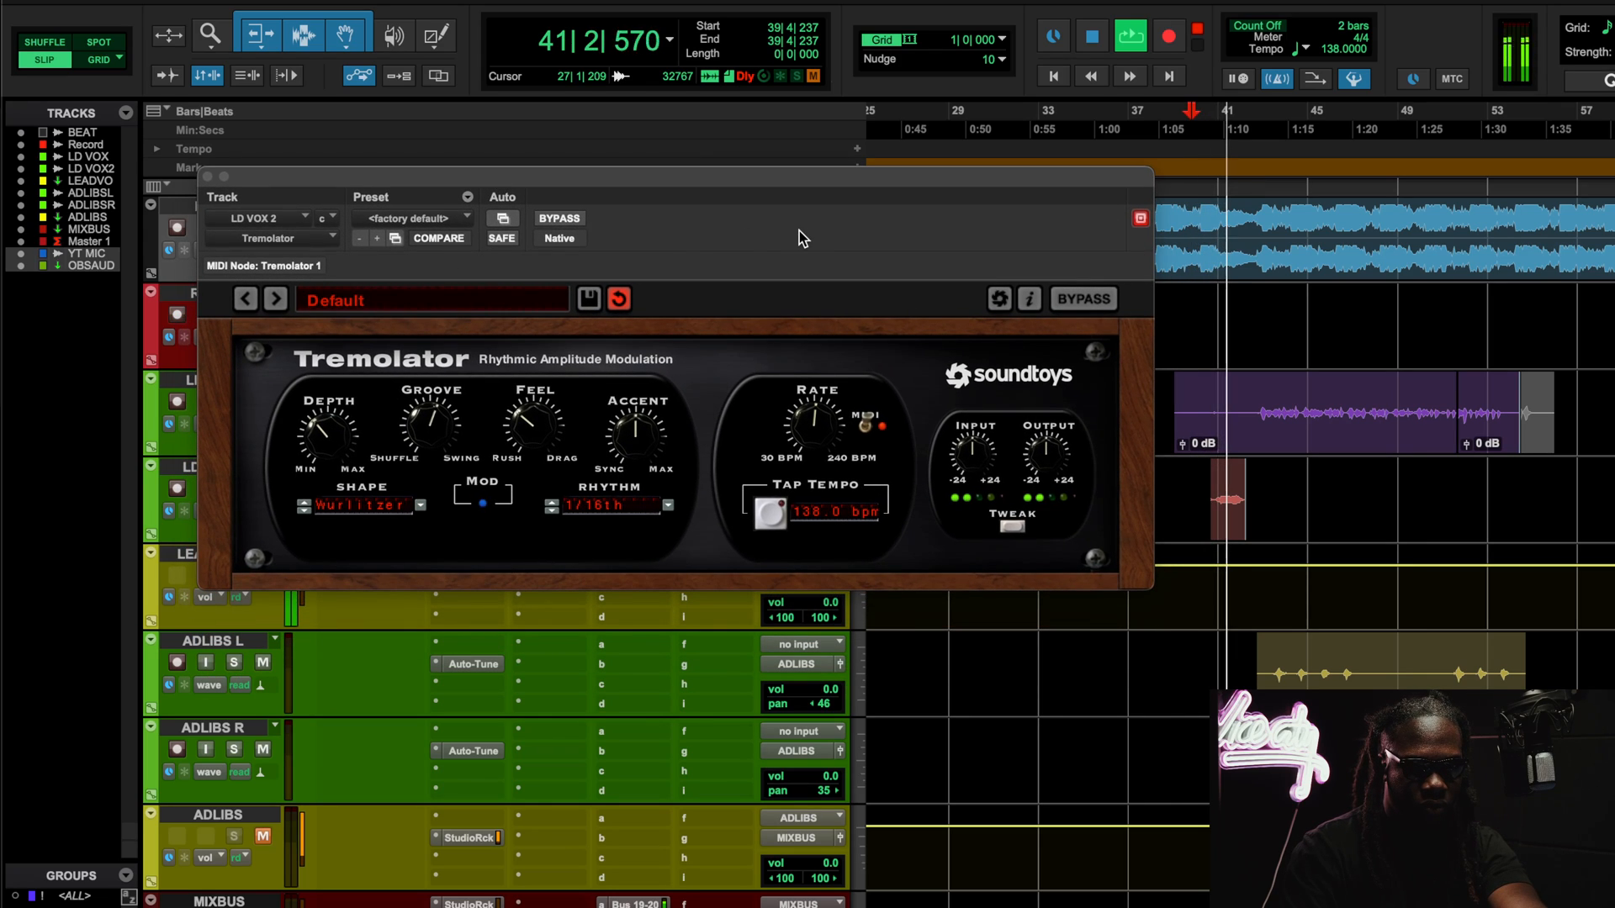
Replay the section with the Tremolator bypassed and active to compare the effect, and close the plug-in.
{"action": "key", "text": "space"}
{"action": "key", "text": "space"}
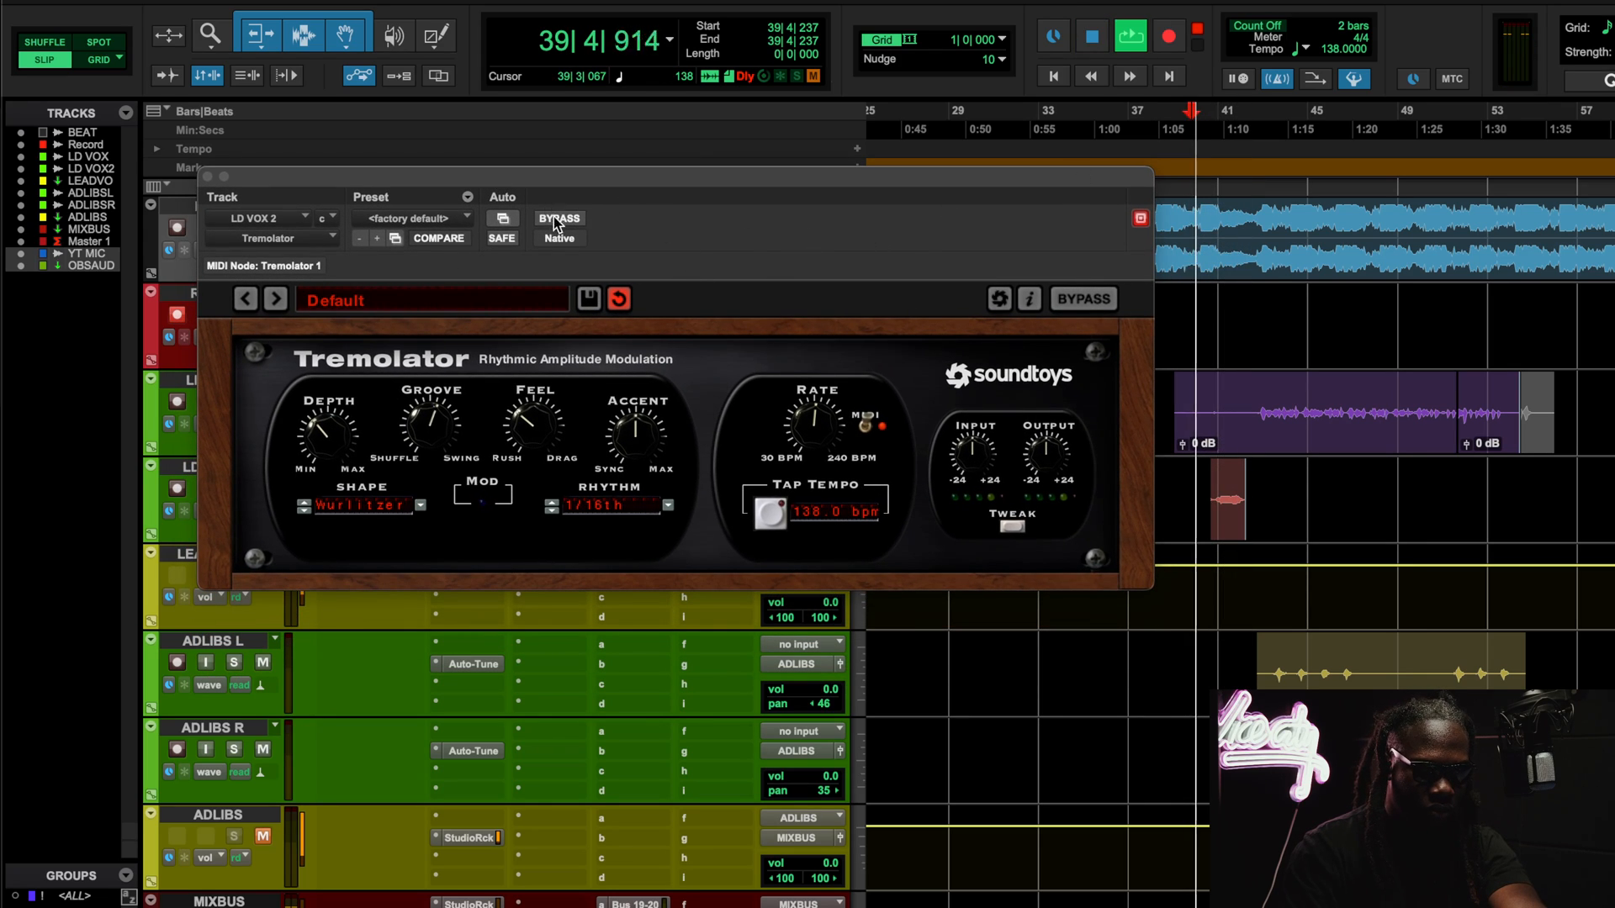
{"action": "left_click", "coordinate": [555, 221]}
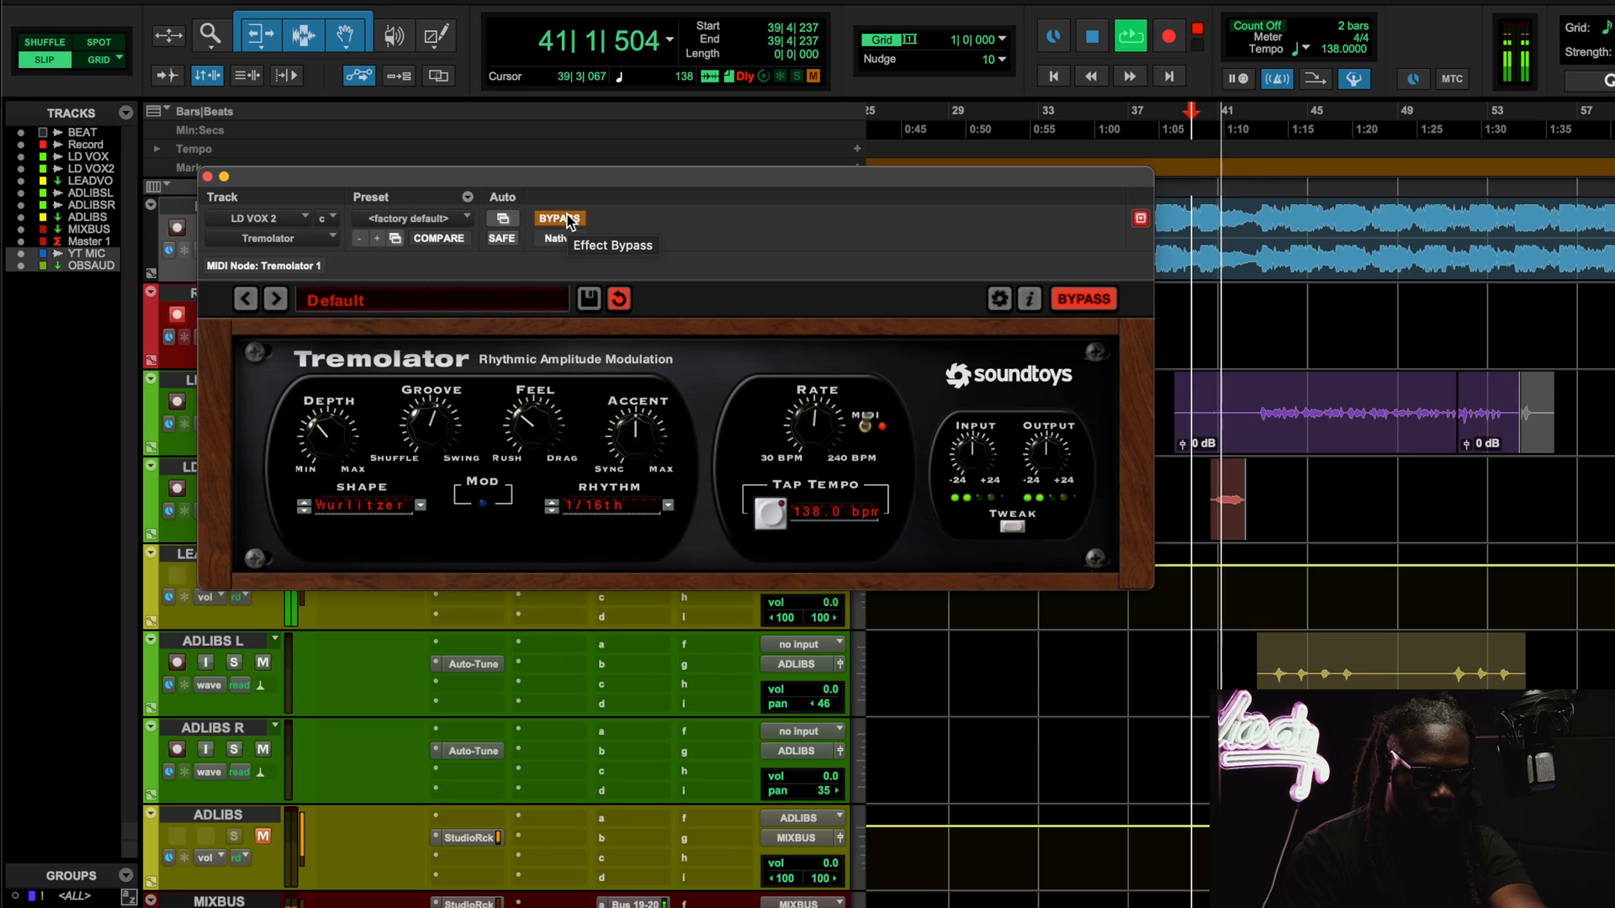
{"action": "key", "text": "space"}
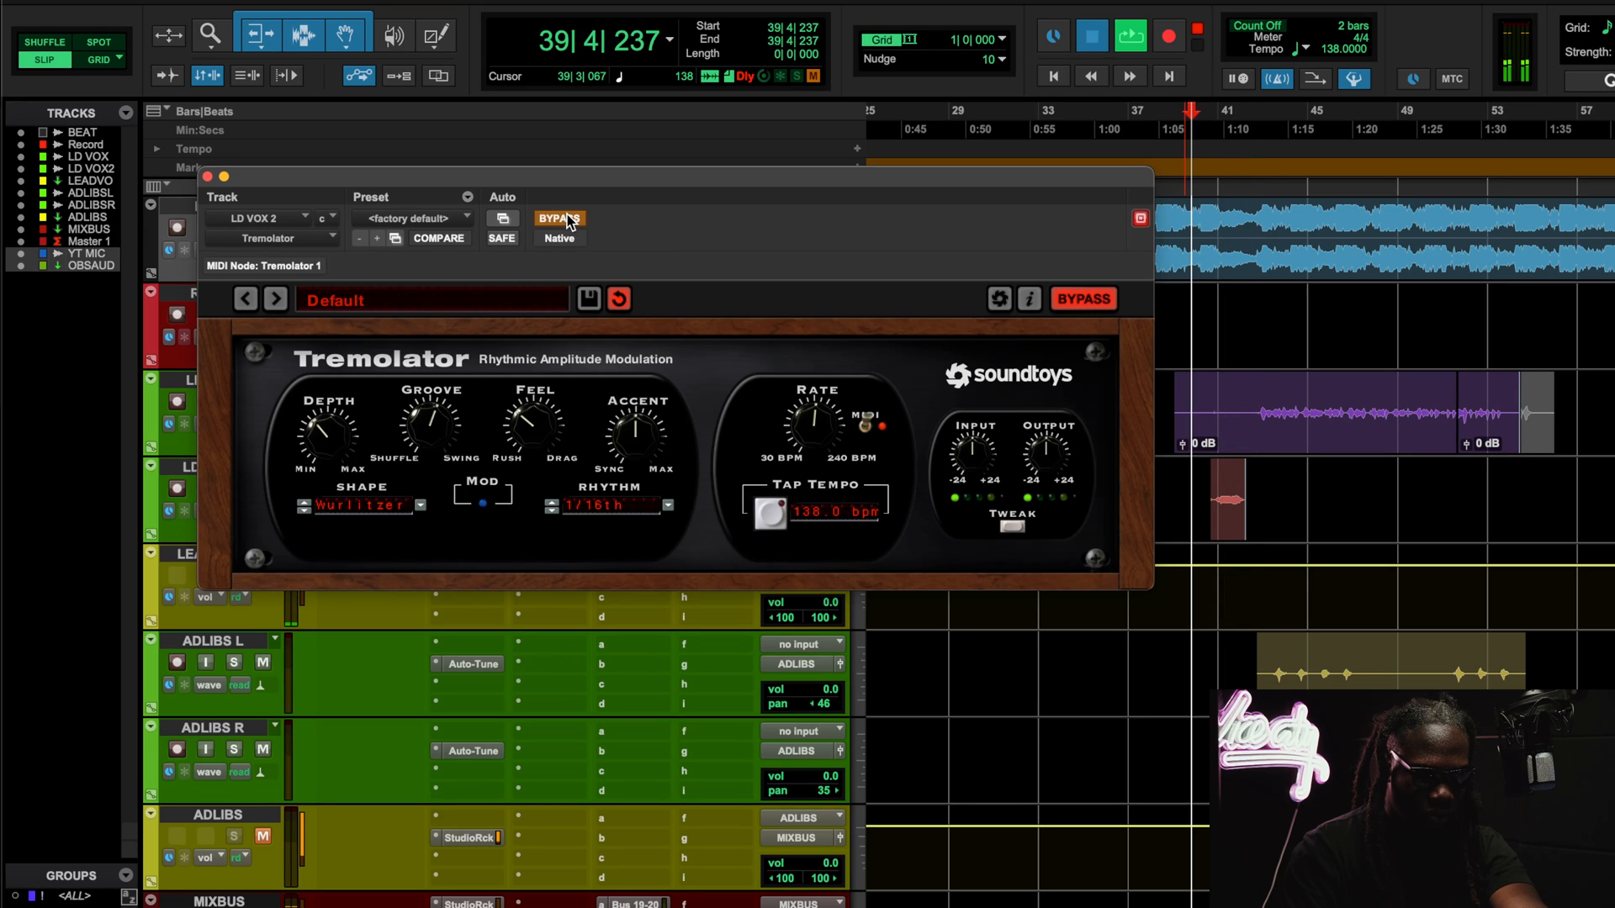
{"action": "left_click", "coordinate": [568, 221]}
{"action": "key", "text": "space"}
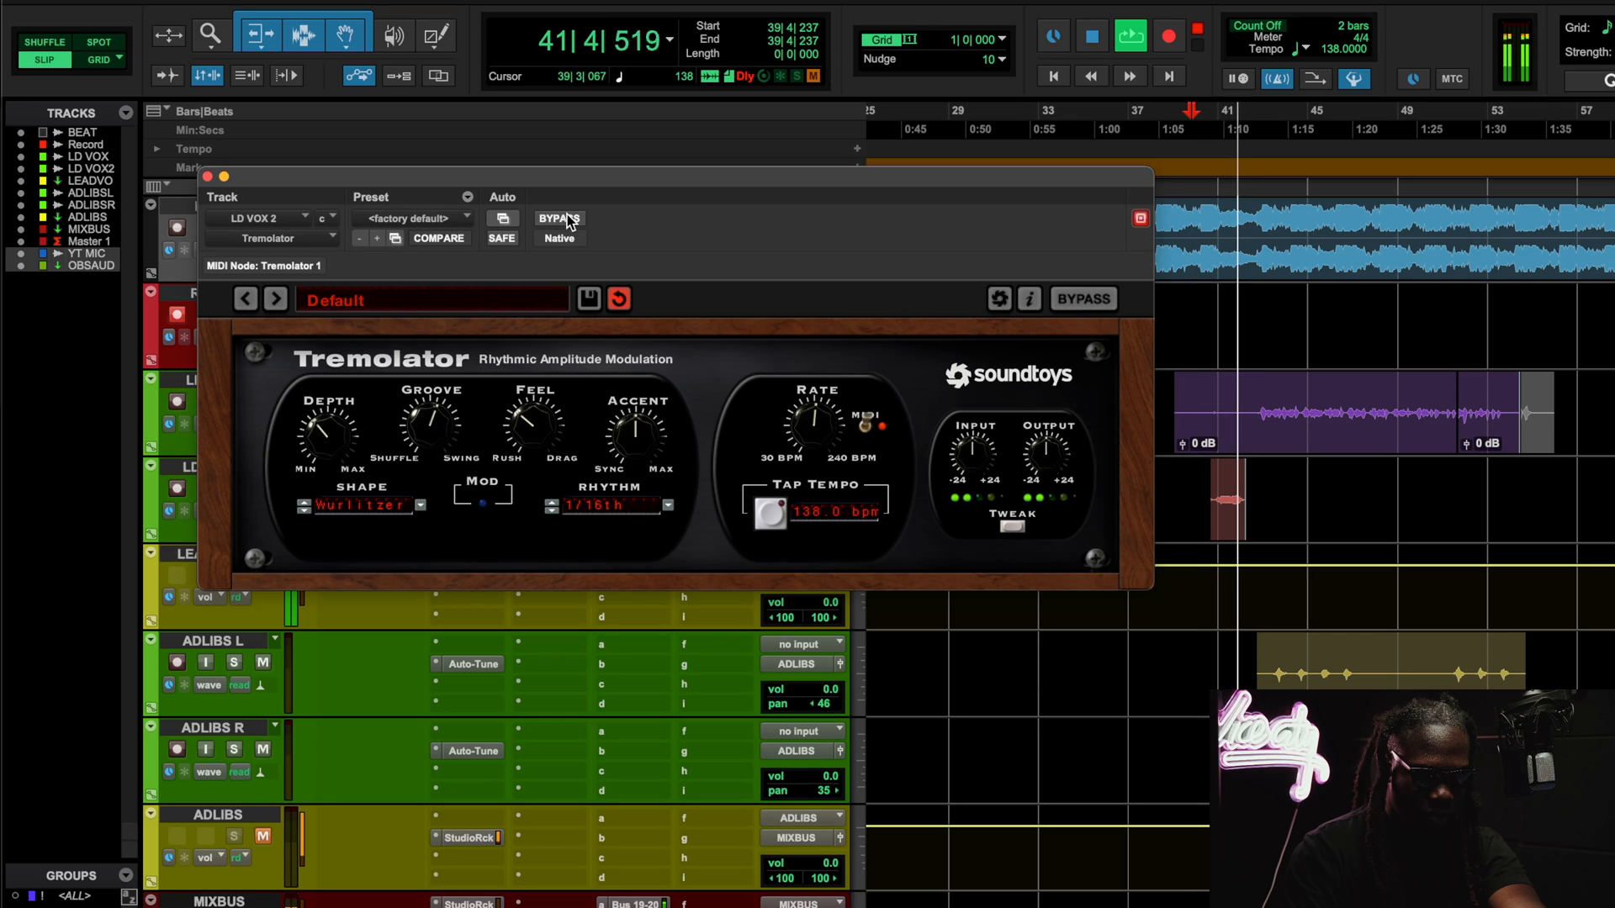
{"action": "key", "text": "space"}
{"action": "left_click", "coordinate": [207, 177]}
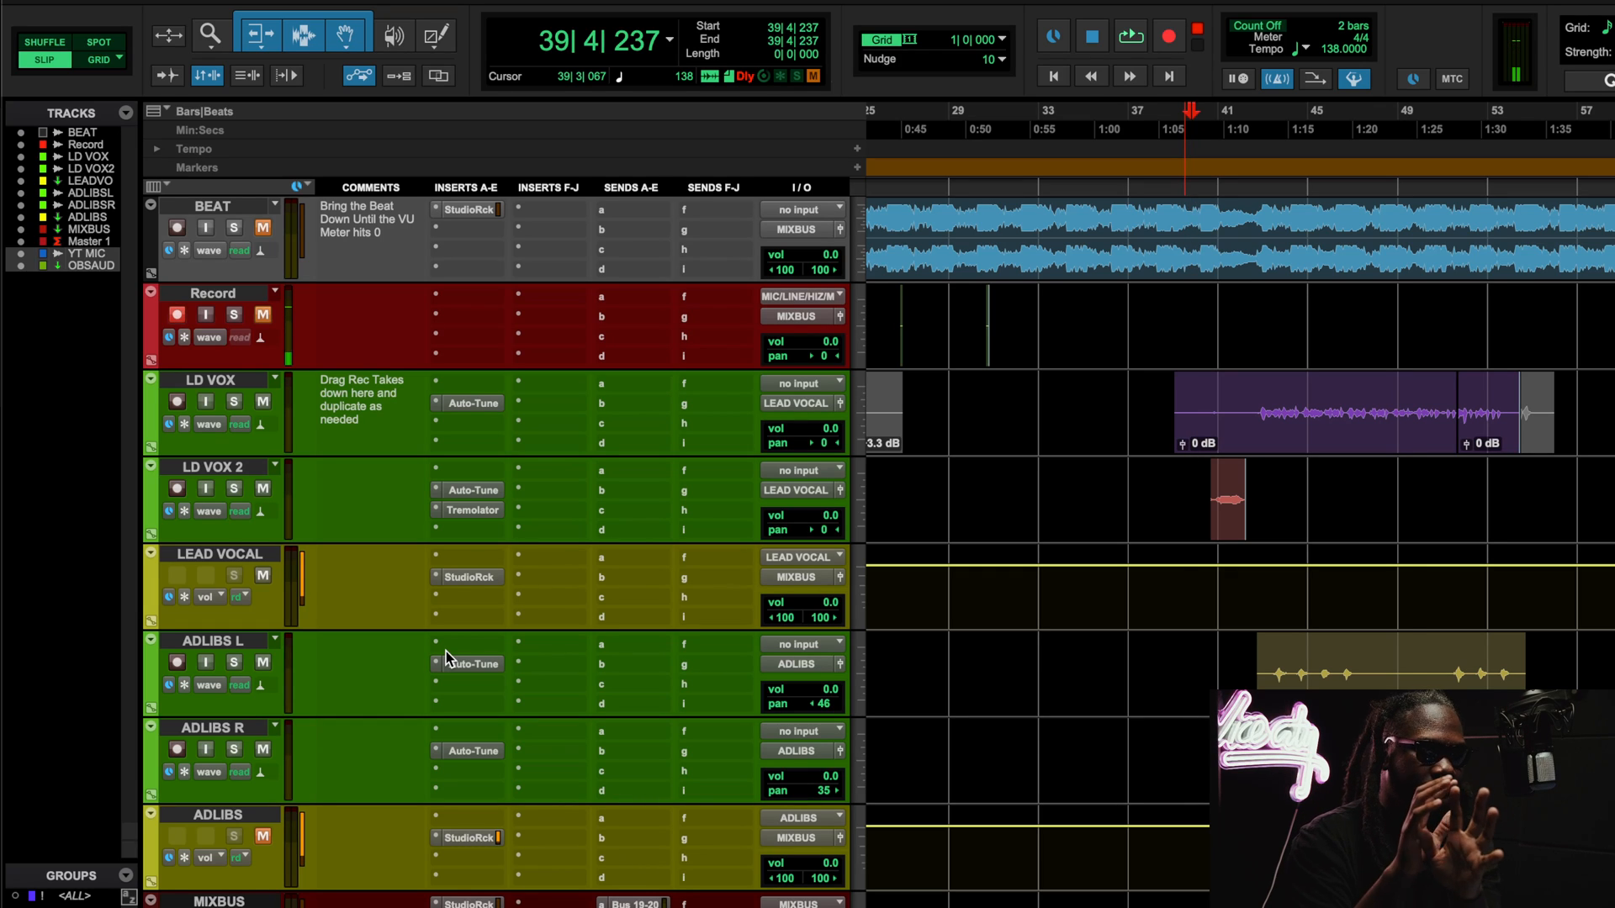
Open the StudioRack insert on the LEAD VOCAL track and select about eight bars of the timeline, from bar 40 to bar 48.
{"action": "left_click", "coordinate": [471, 577]}
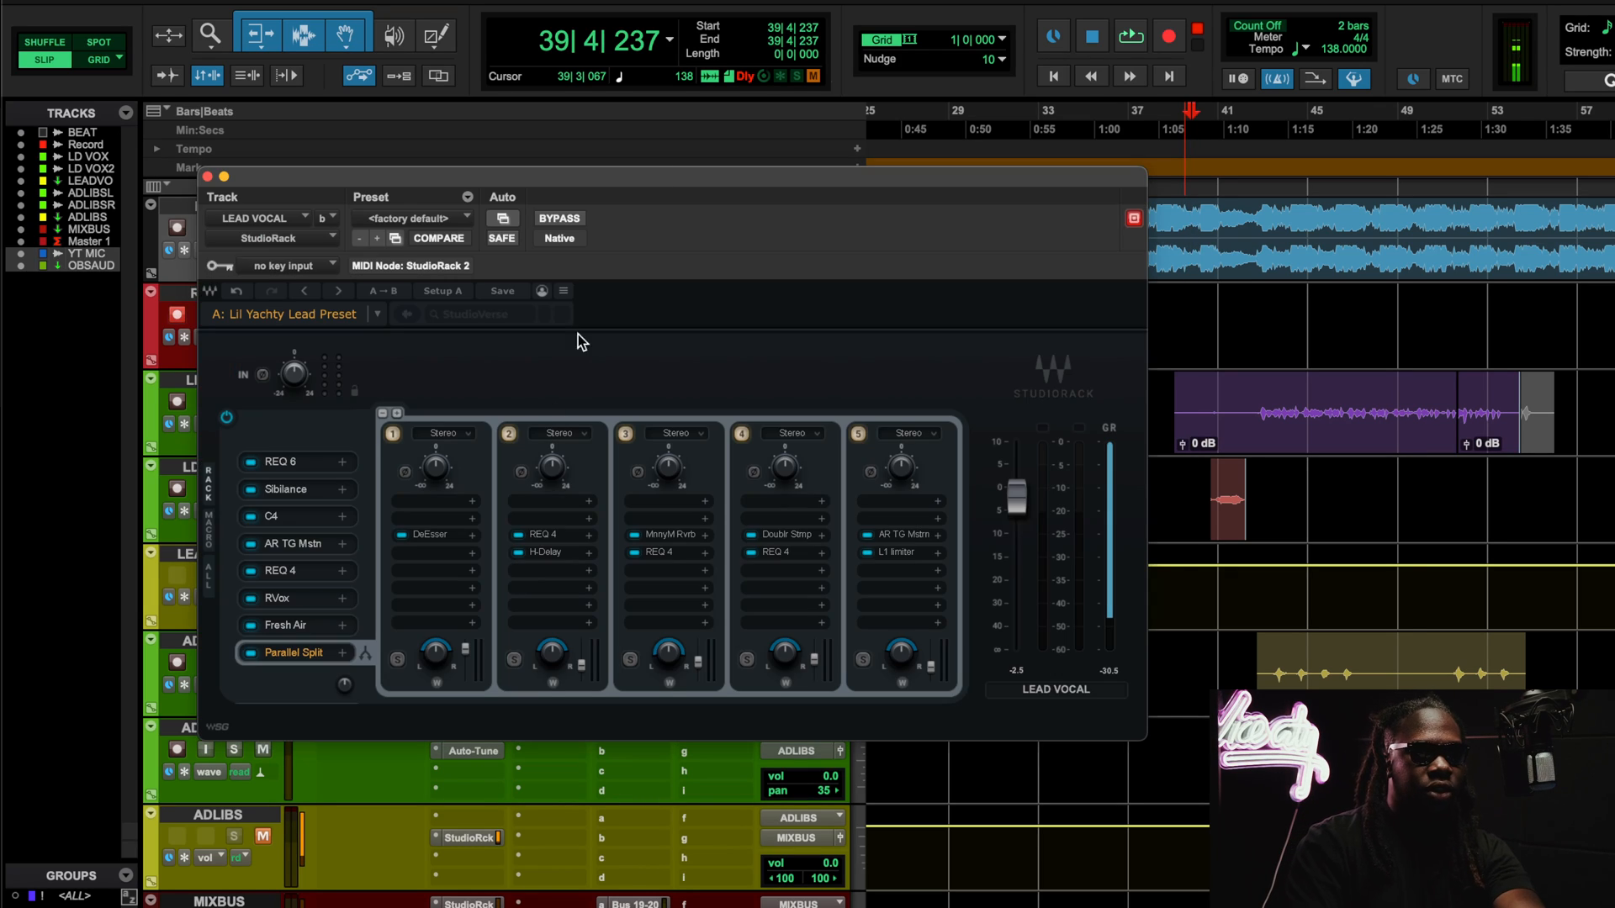
{"action": "left_click_drag", "start_coordinate": [461, 209], "coordinate": [465, 220]}
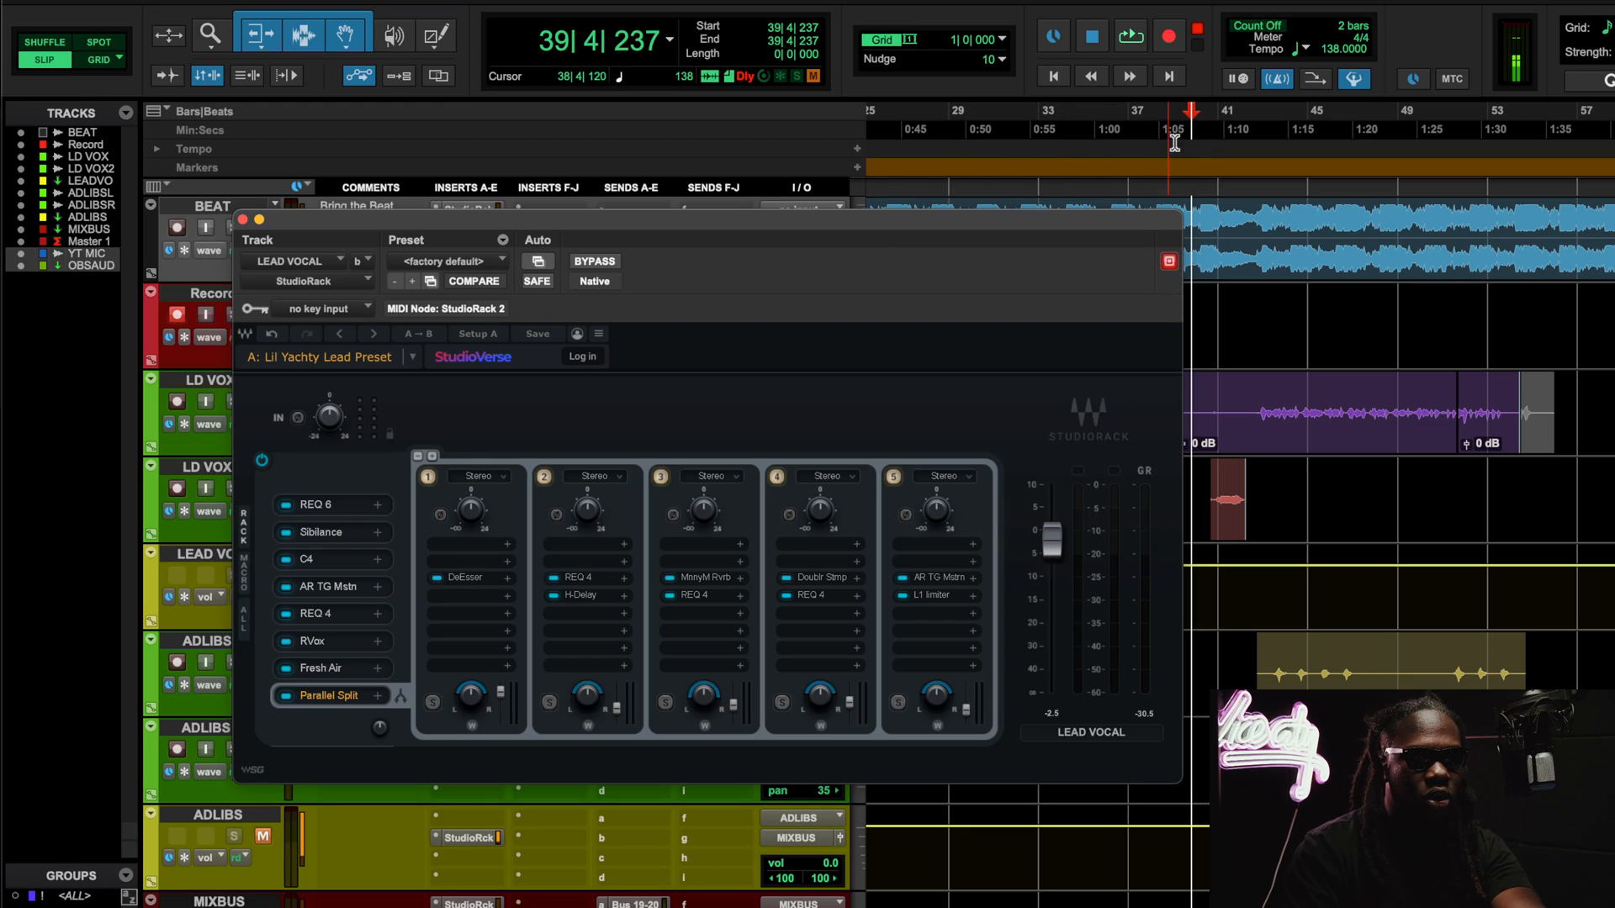
{"action": "left_click_drag", "start_coordinate": [1206, 134], "coordinate": [1390, 150]}
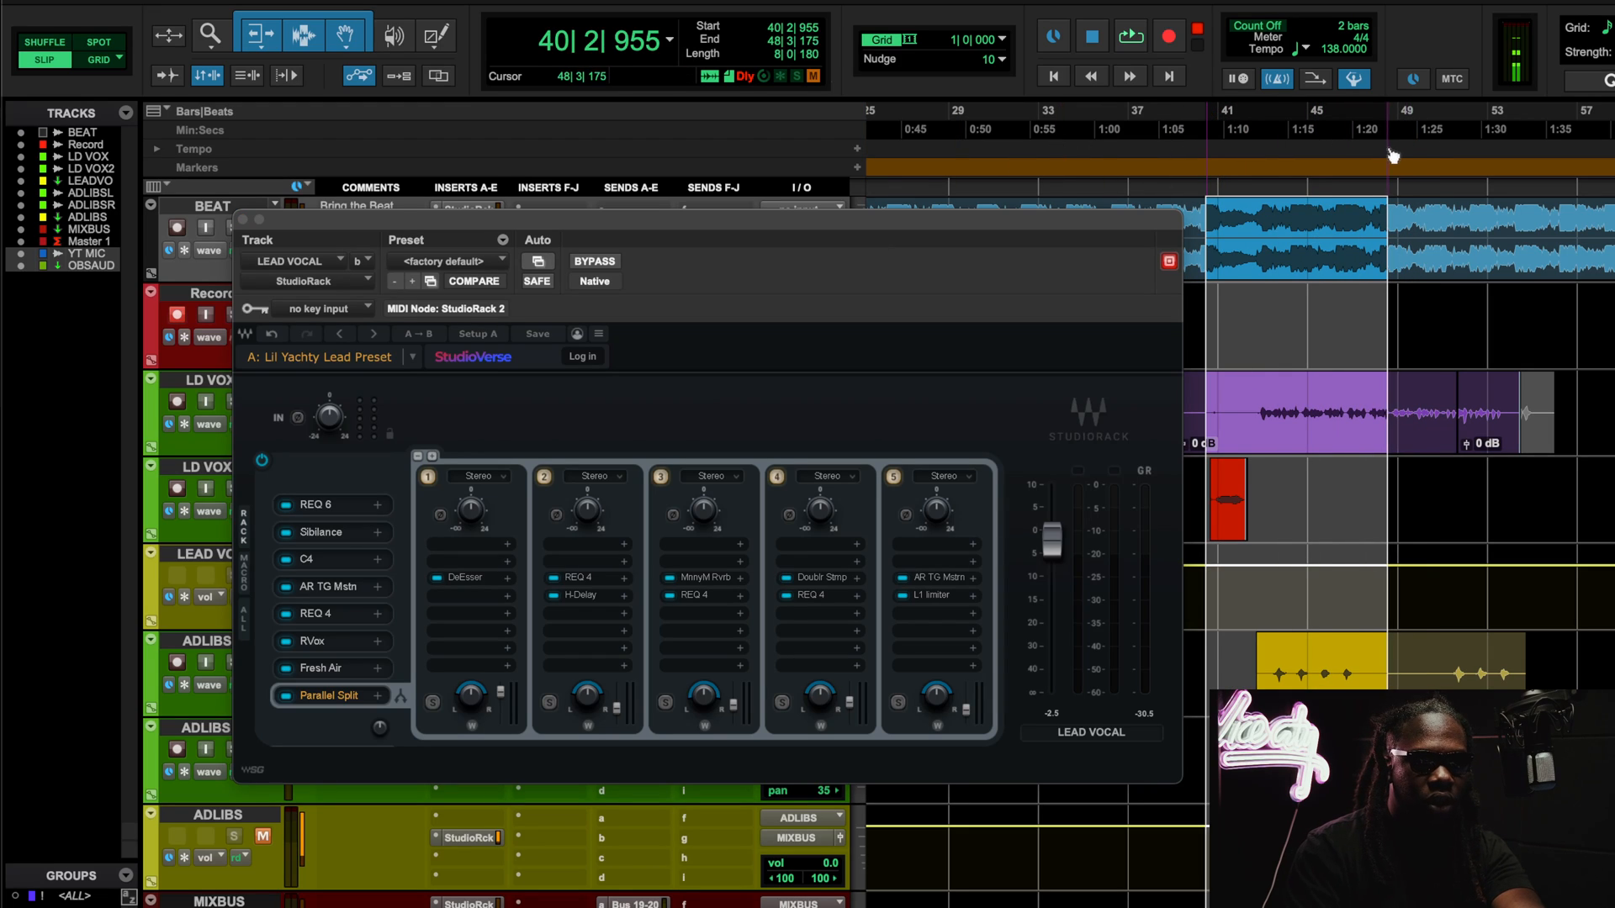
Play the selected bars and toggle the StudioRack bypass repeatedly to compare the dry and processed lead vocal, and stop playback.
{"action": "key", "text": "space"}
{"action": "left_click", "coordinate": [611, 263]}
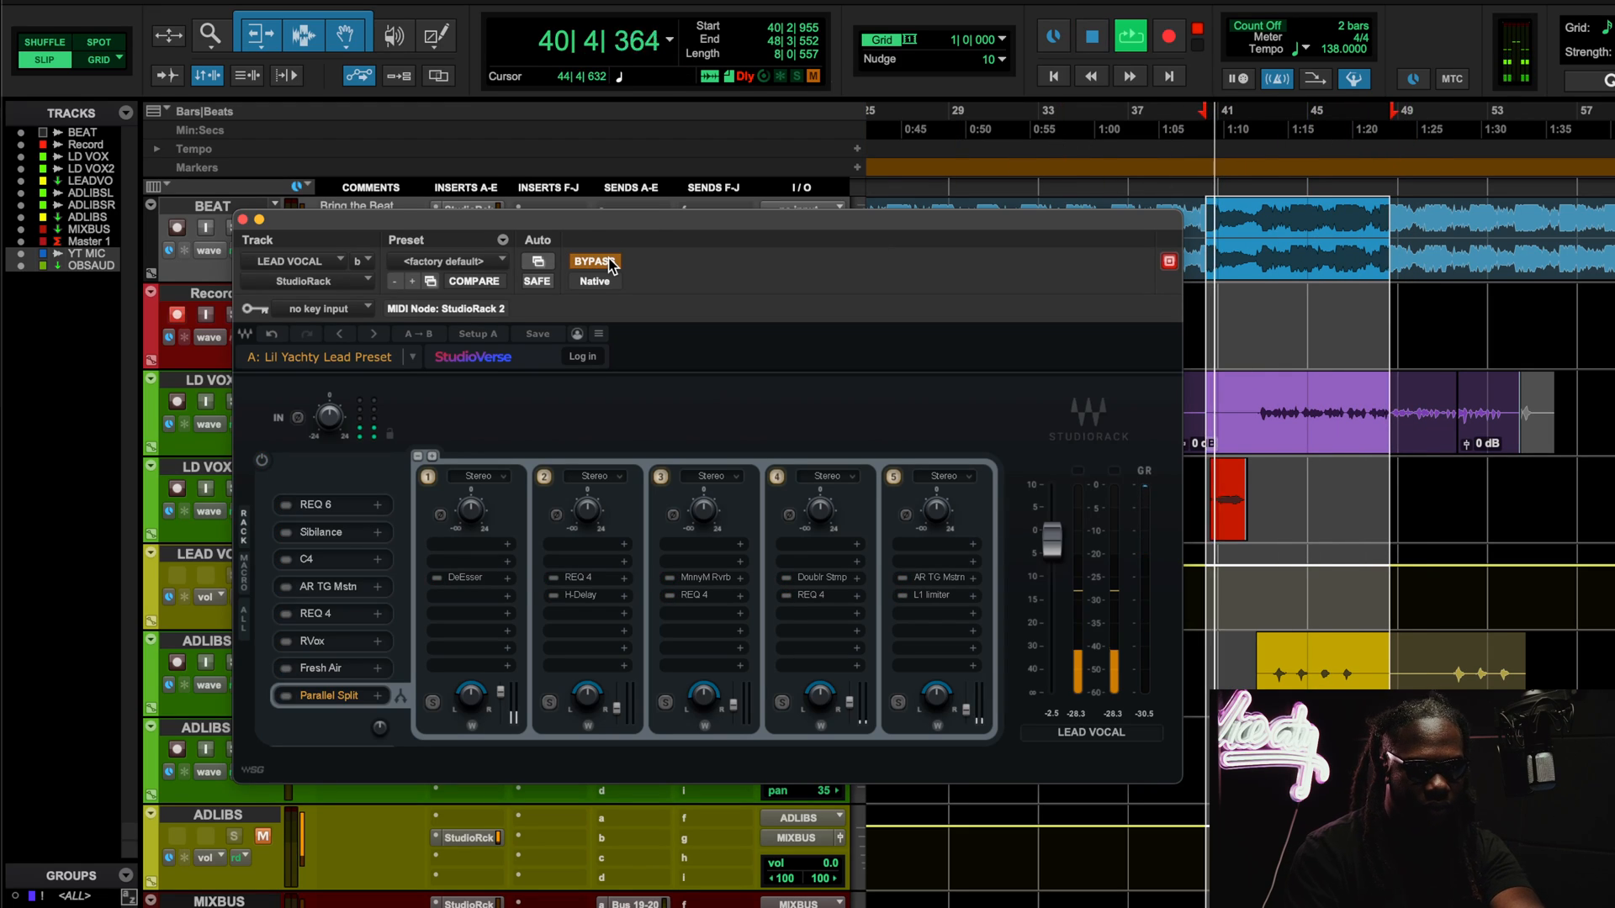
{"action": "left_click", "coordinate": [610, 262]}
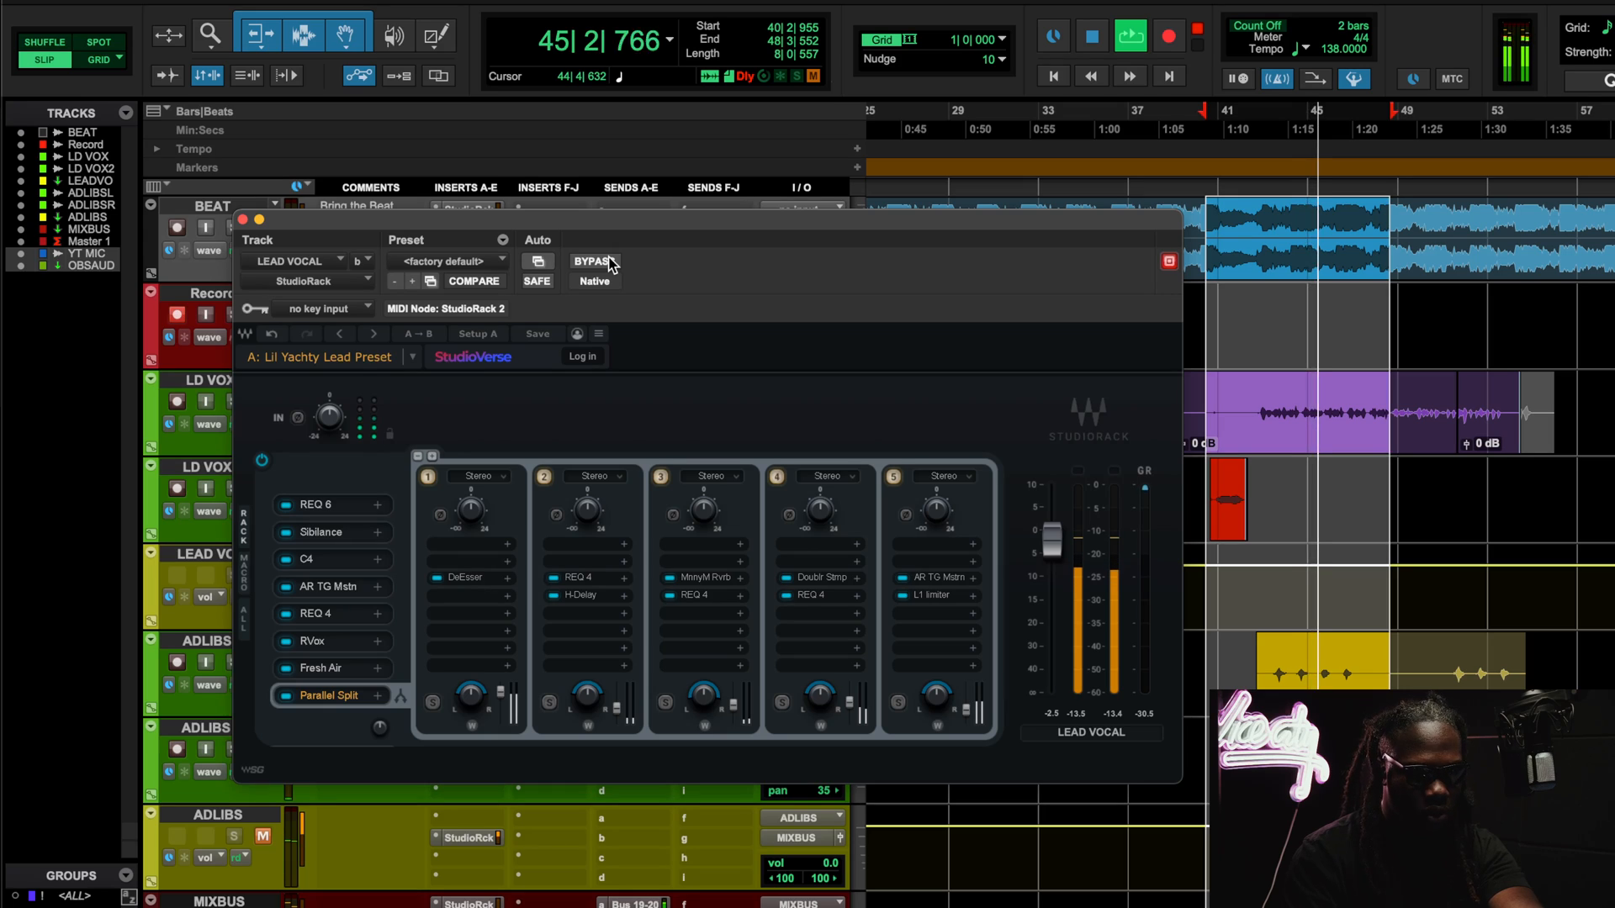
{"action": "left_click", "coordinate": [611, 262]}
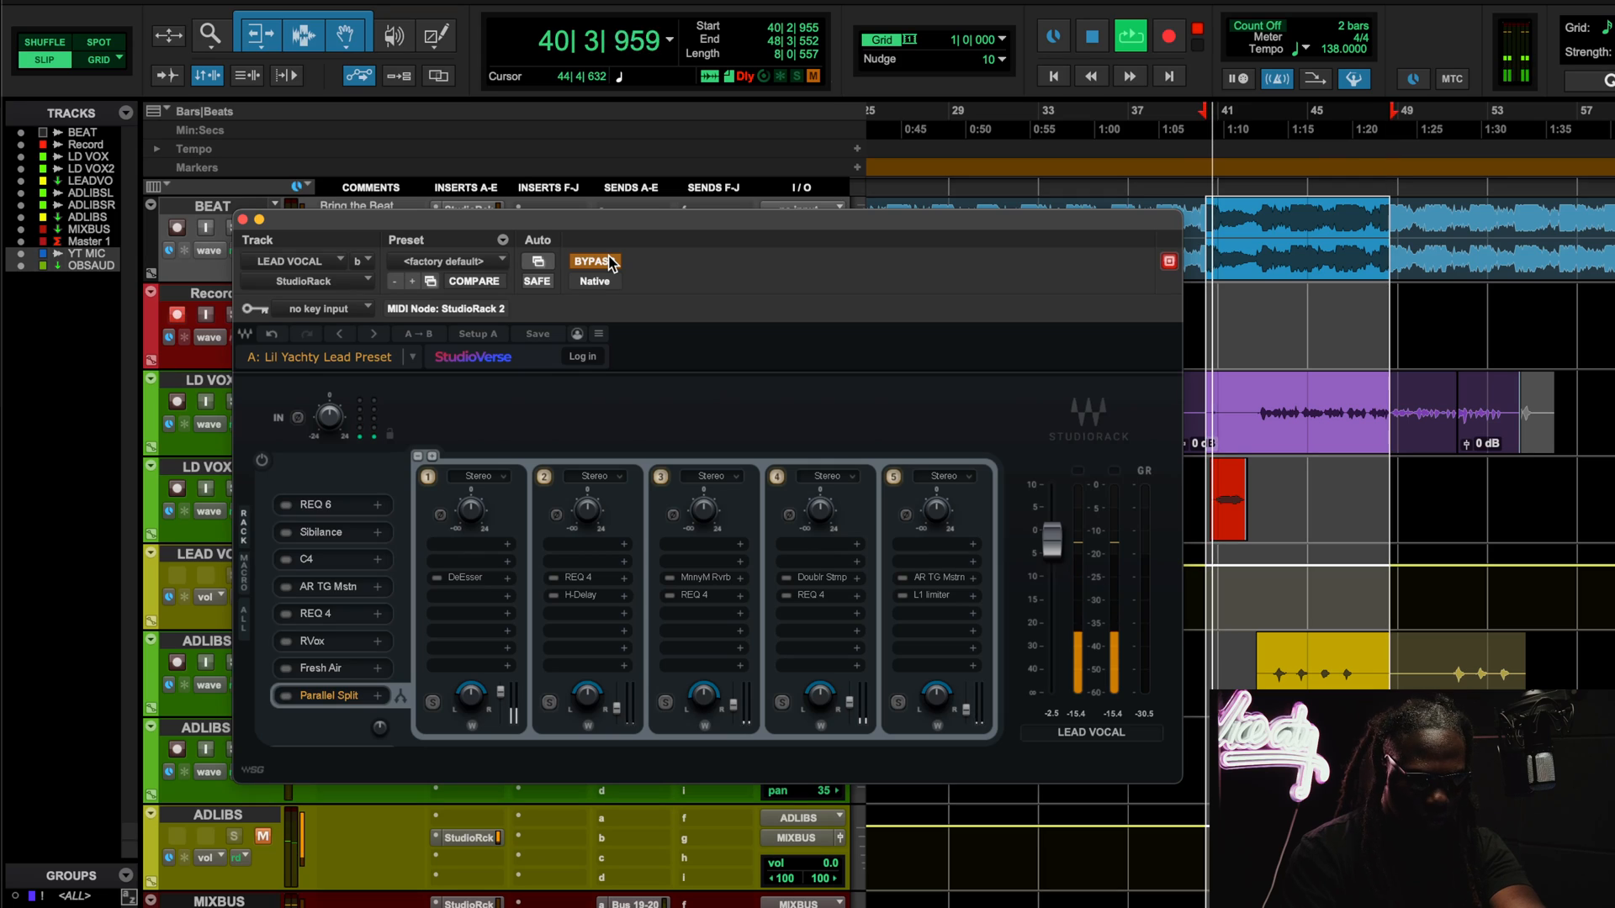
{"action": "left_click", "coordinate": [610, 263]}
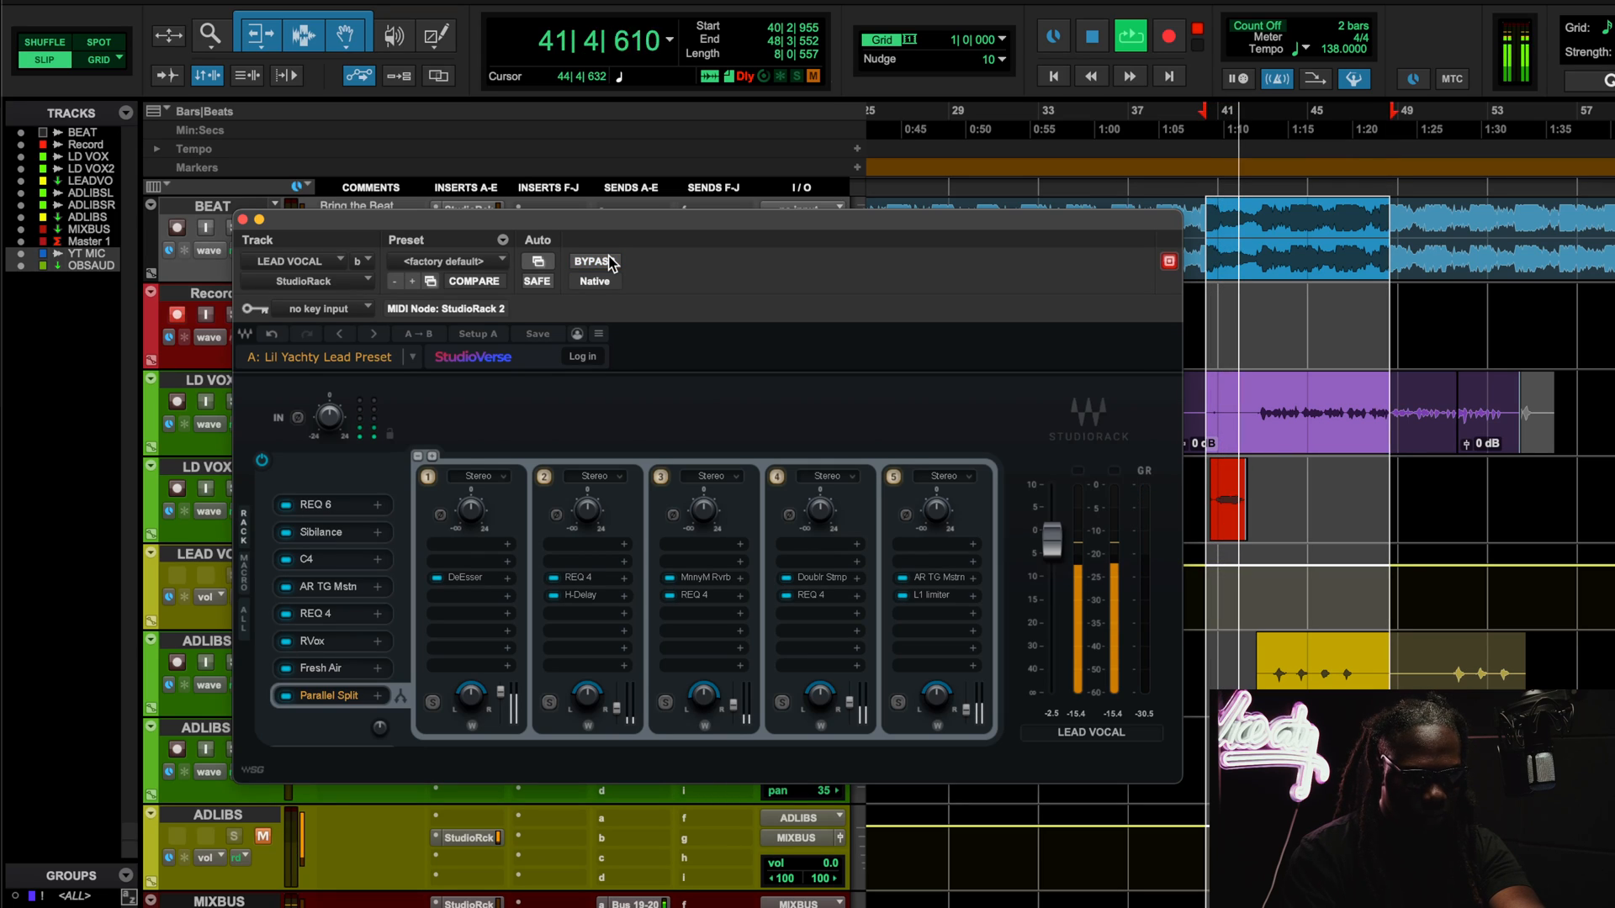
{"action": "left_click", "coordinate": [611, 262]}
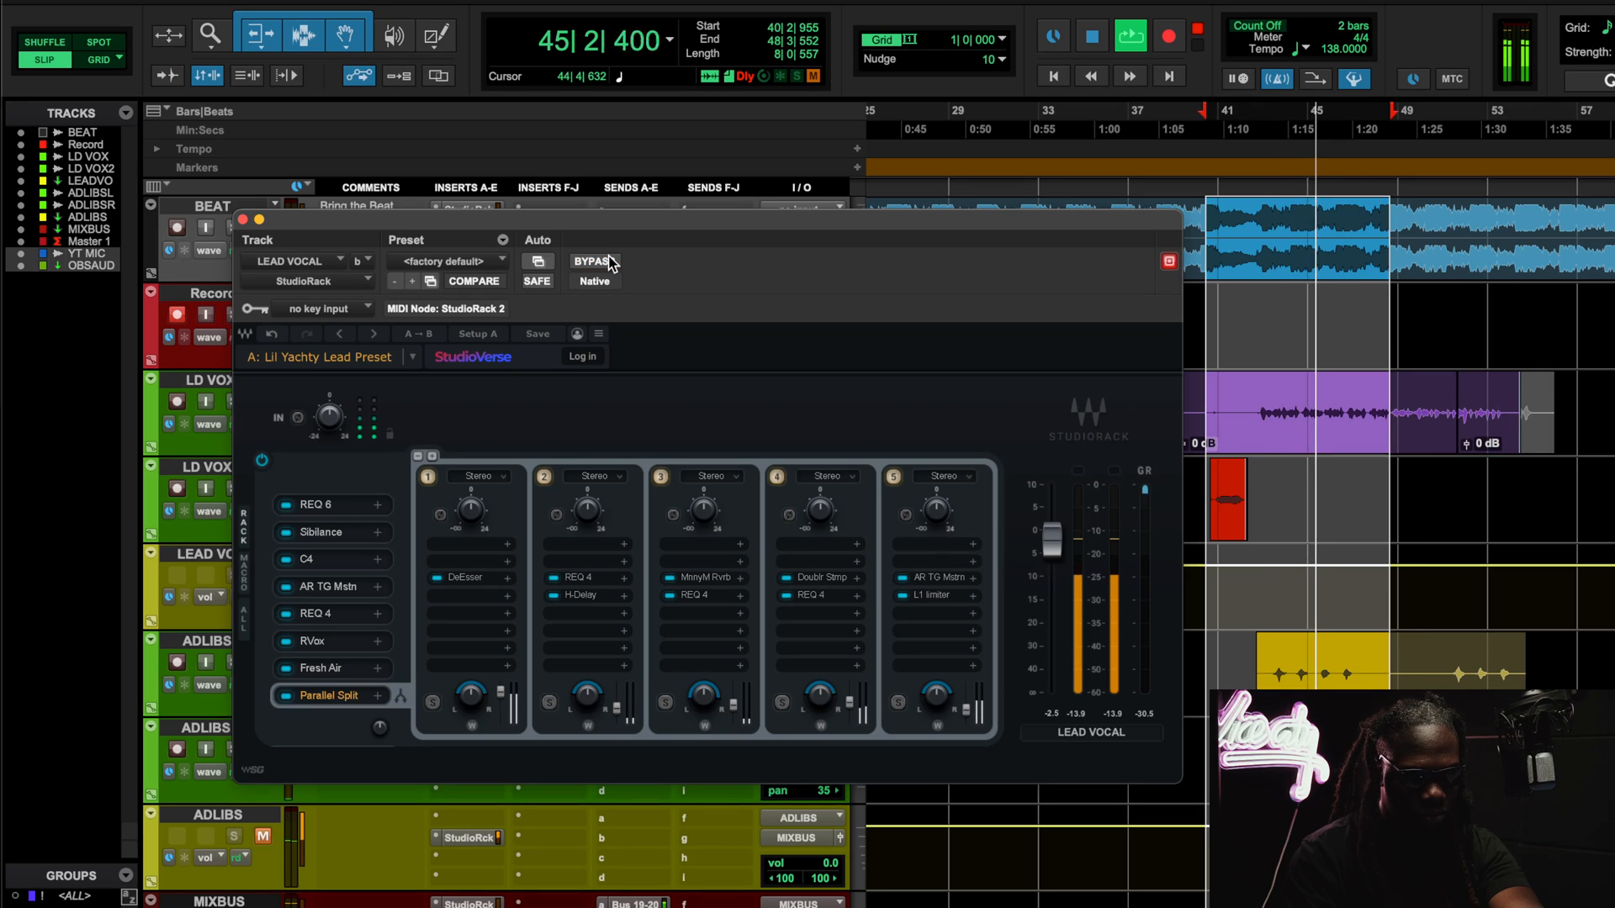
{"action": "left_click", "coordinate": [611, 263]}
{"action": "key", "text": "space"}
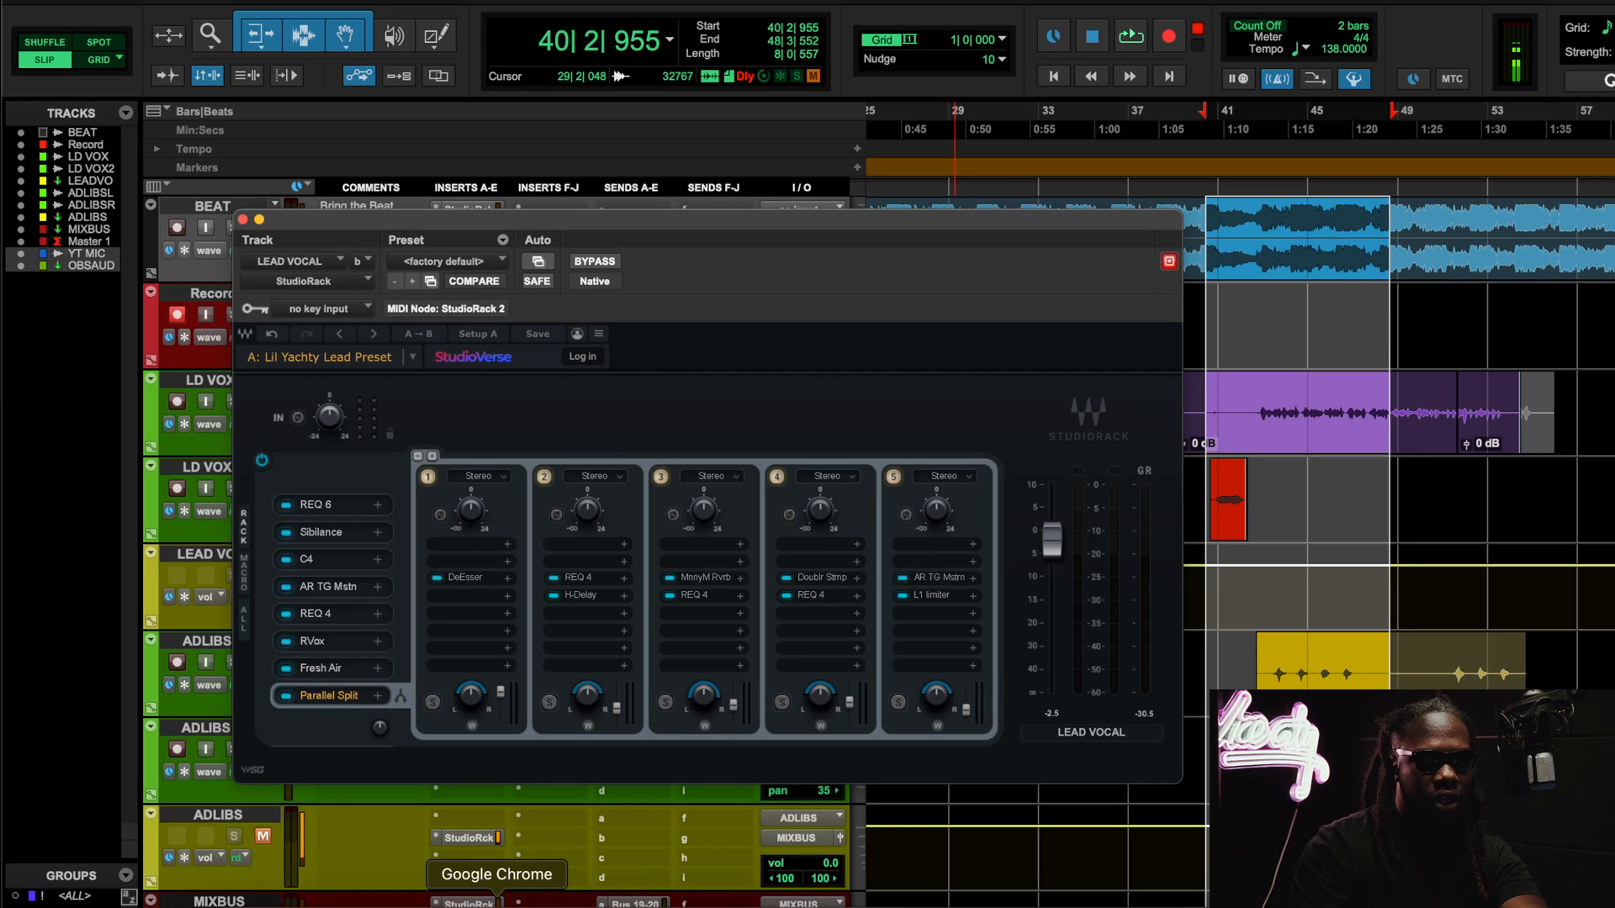
Switch to Google Chrome to show the YouTube video on mixing melodic rap vocals, and return to the Pro Tools session.
{"action": "left_click", "coordinate": [521, 893]}
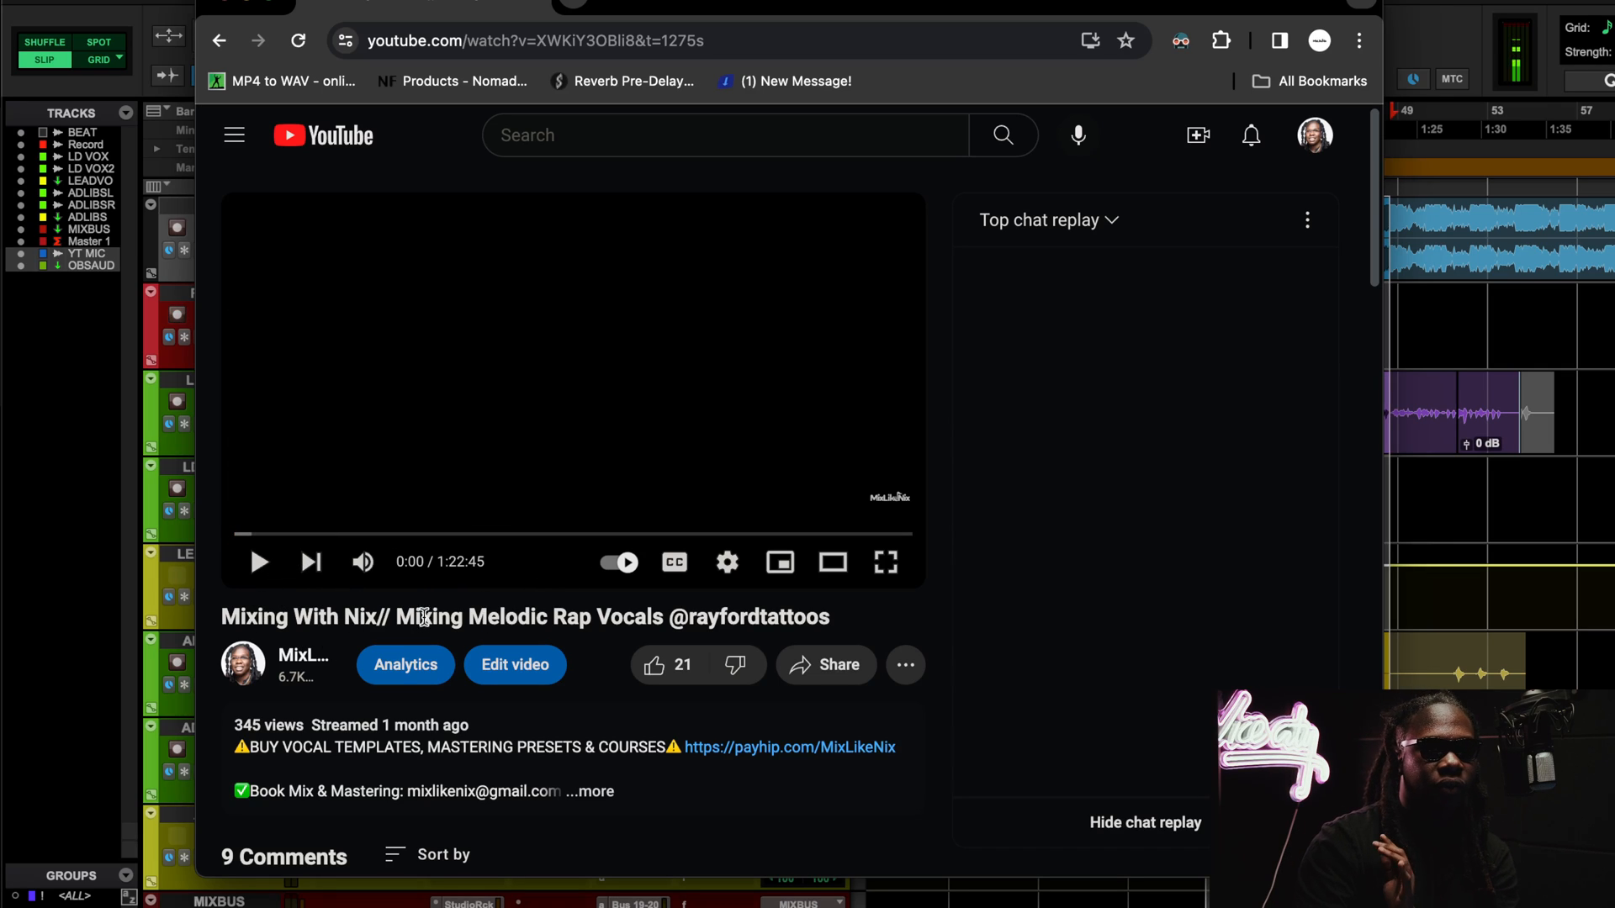
{"action": "triple_click", "coordinate": [736, 614]}
{"action": "left_click", "coordinate": [649, 617]}
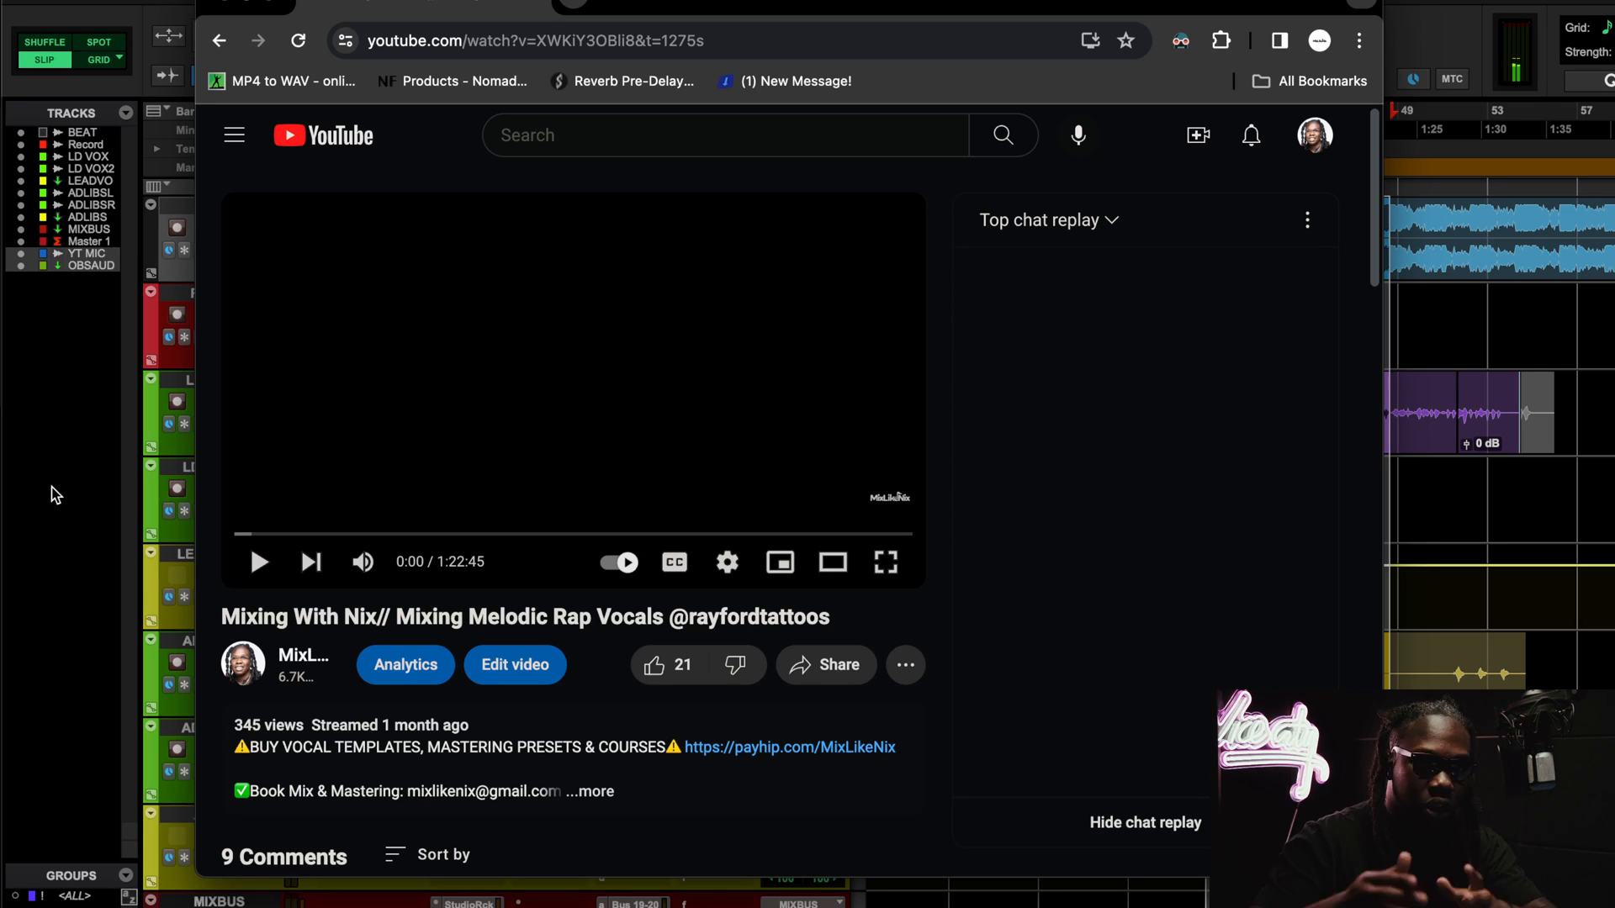
{"action": "left_click", "coordinate": [93, 508]}
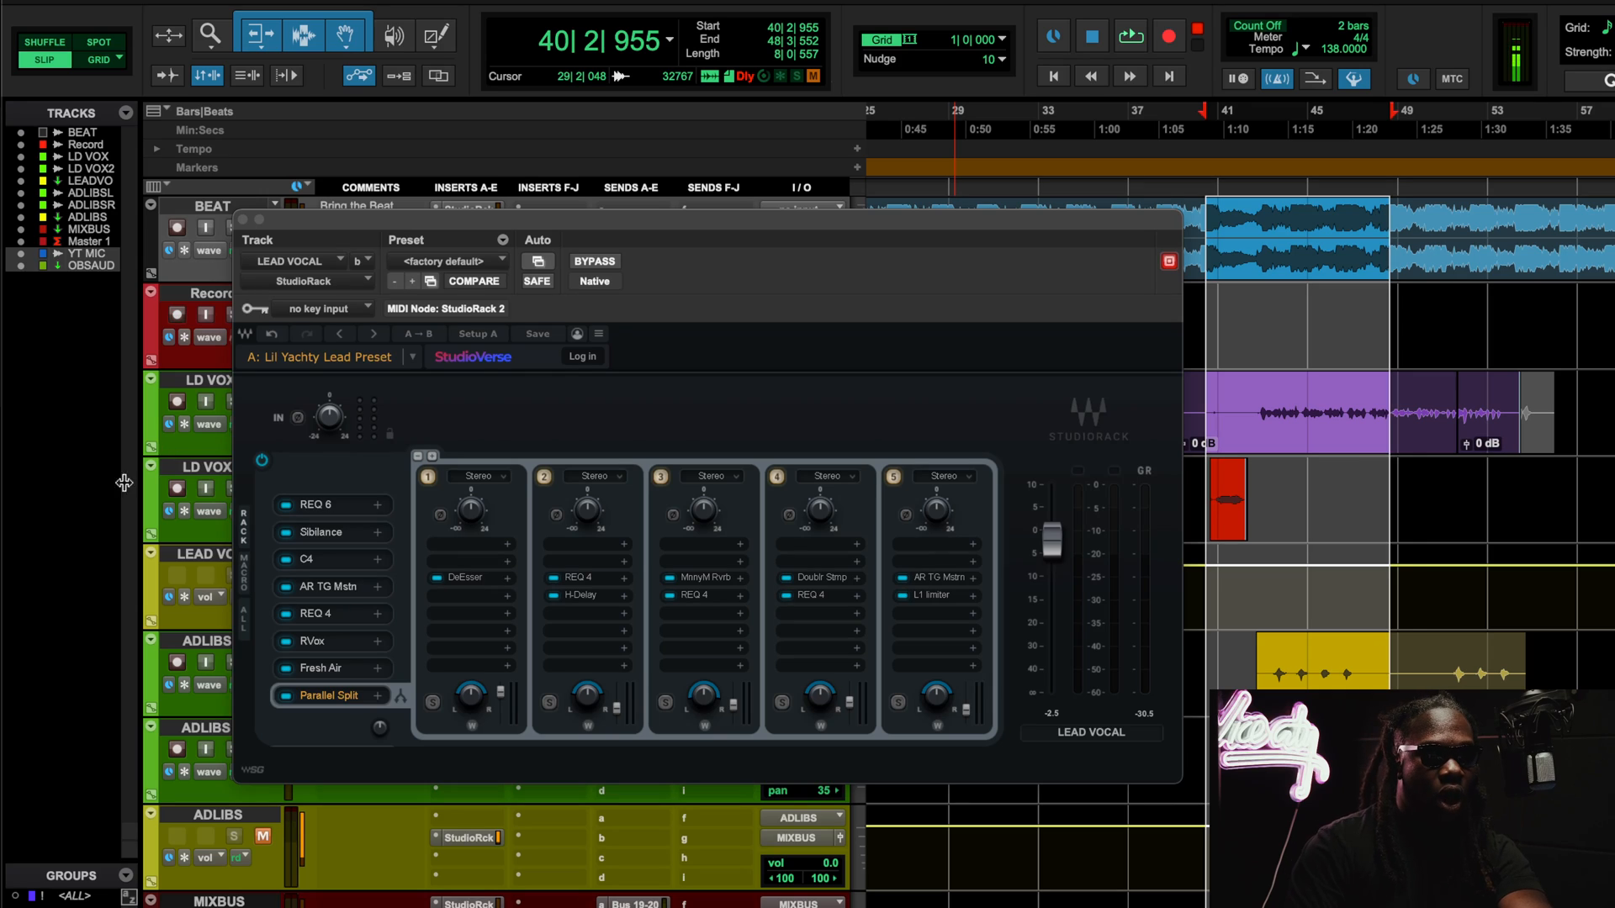
Open the REQ 6 in the rack's first slot and compare the looped vocal with the equalizer off and on, stopping playback at the end.
{"action": "left_click", "coordinate": [330, 507]}
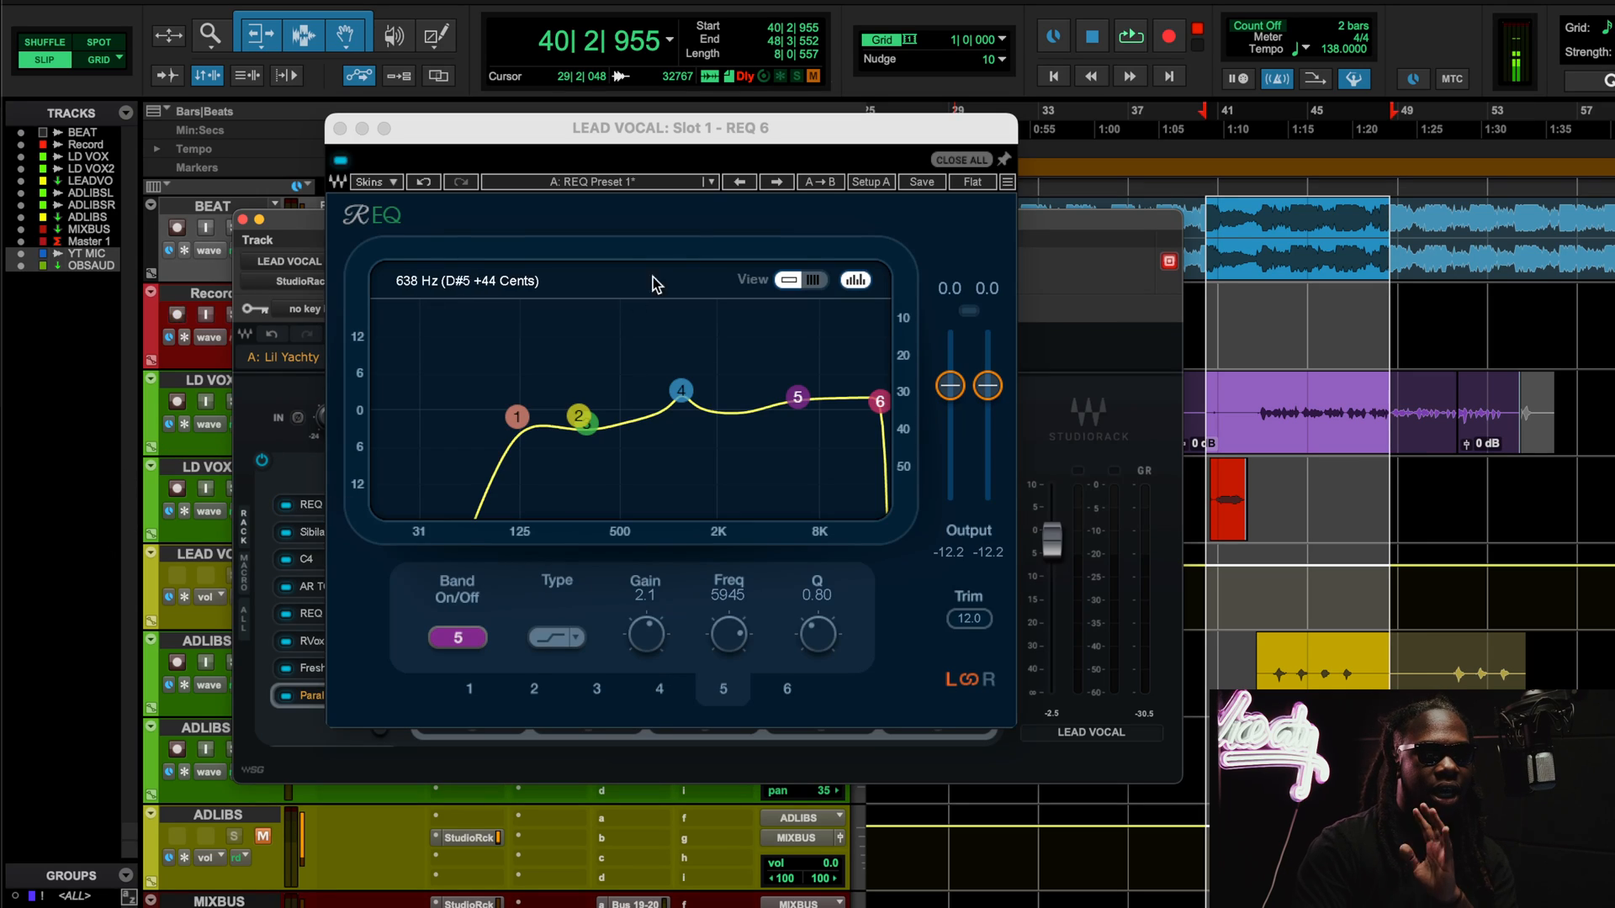
{"action": "left_click_drag", "start_coordinate": [699, 118], "coordinate": [685, 142]}
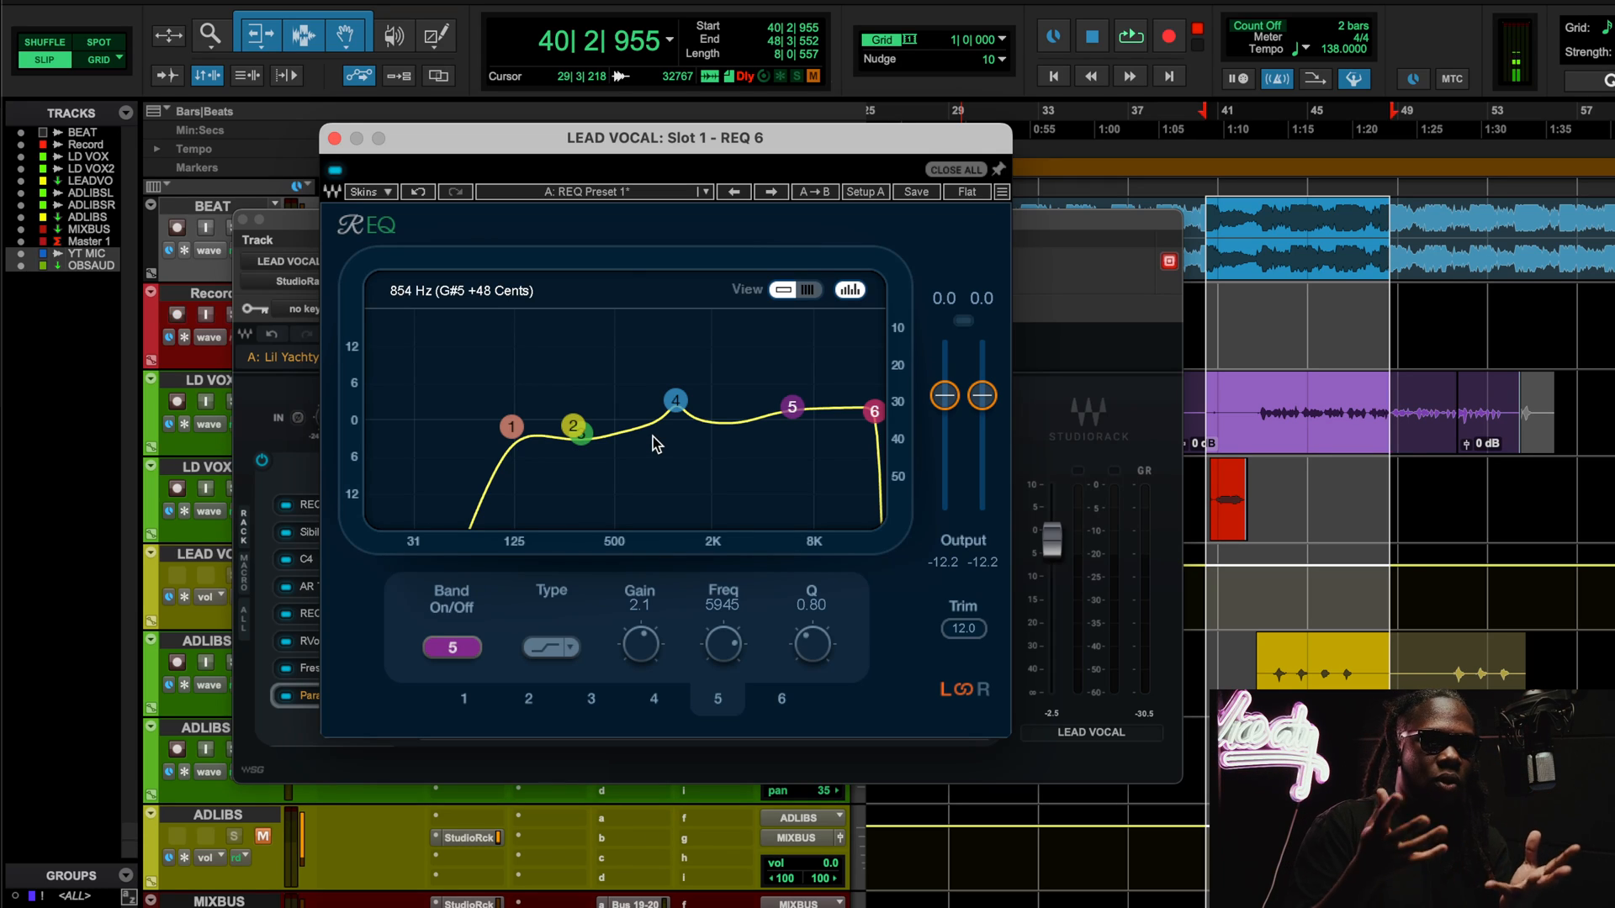
{"action": "key", "text": "space"}
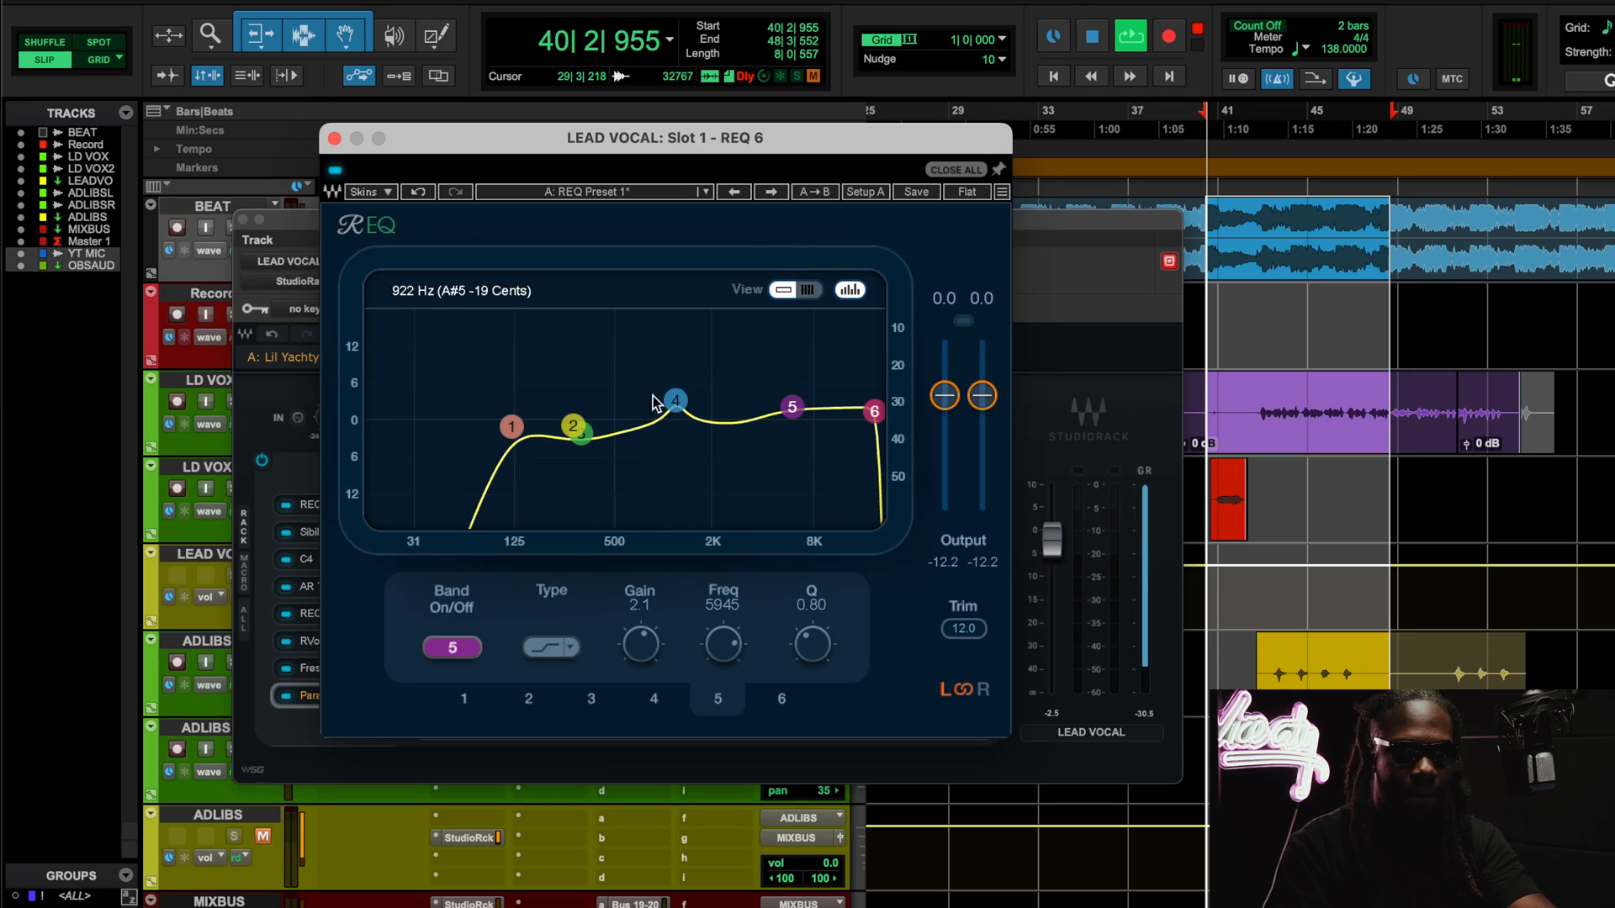
{"action": "left_click", "coordinate": [334, 172]}
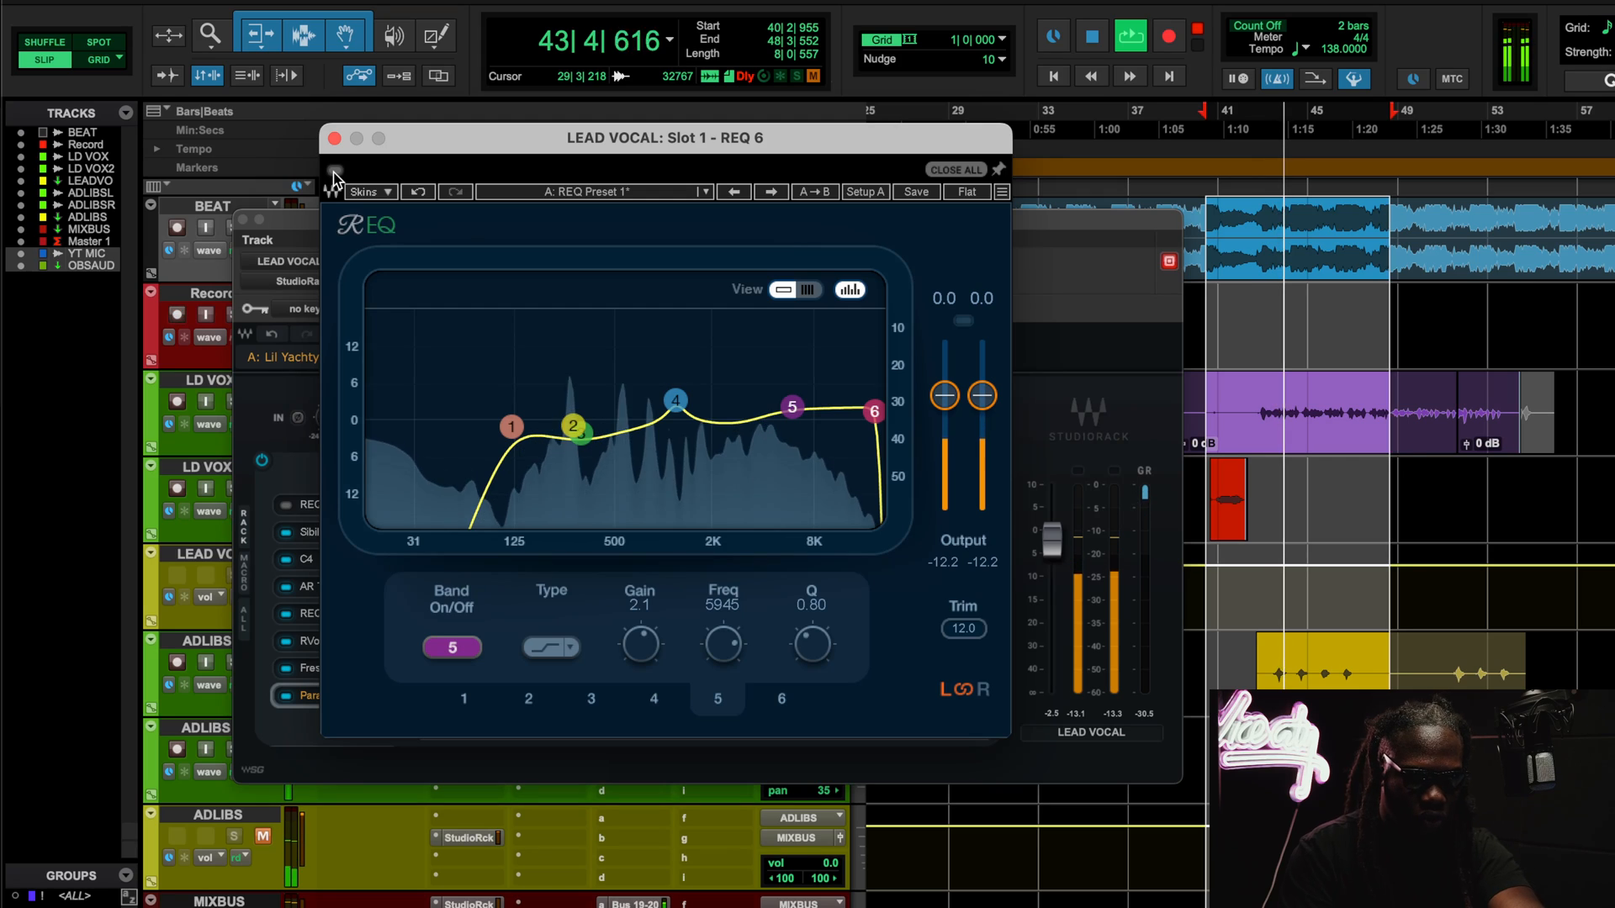
{"action": "left_click", "coordinate": [334, 174]}
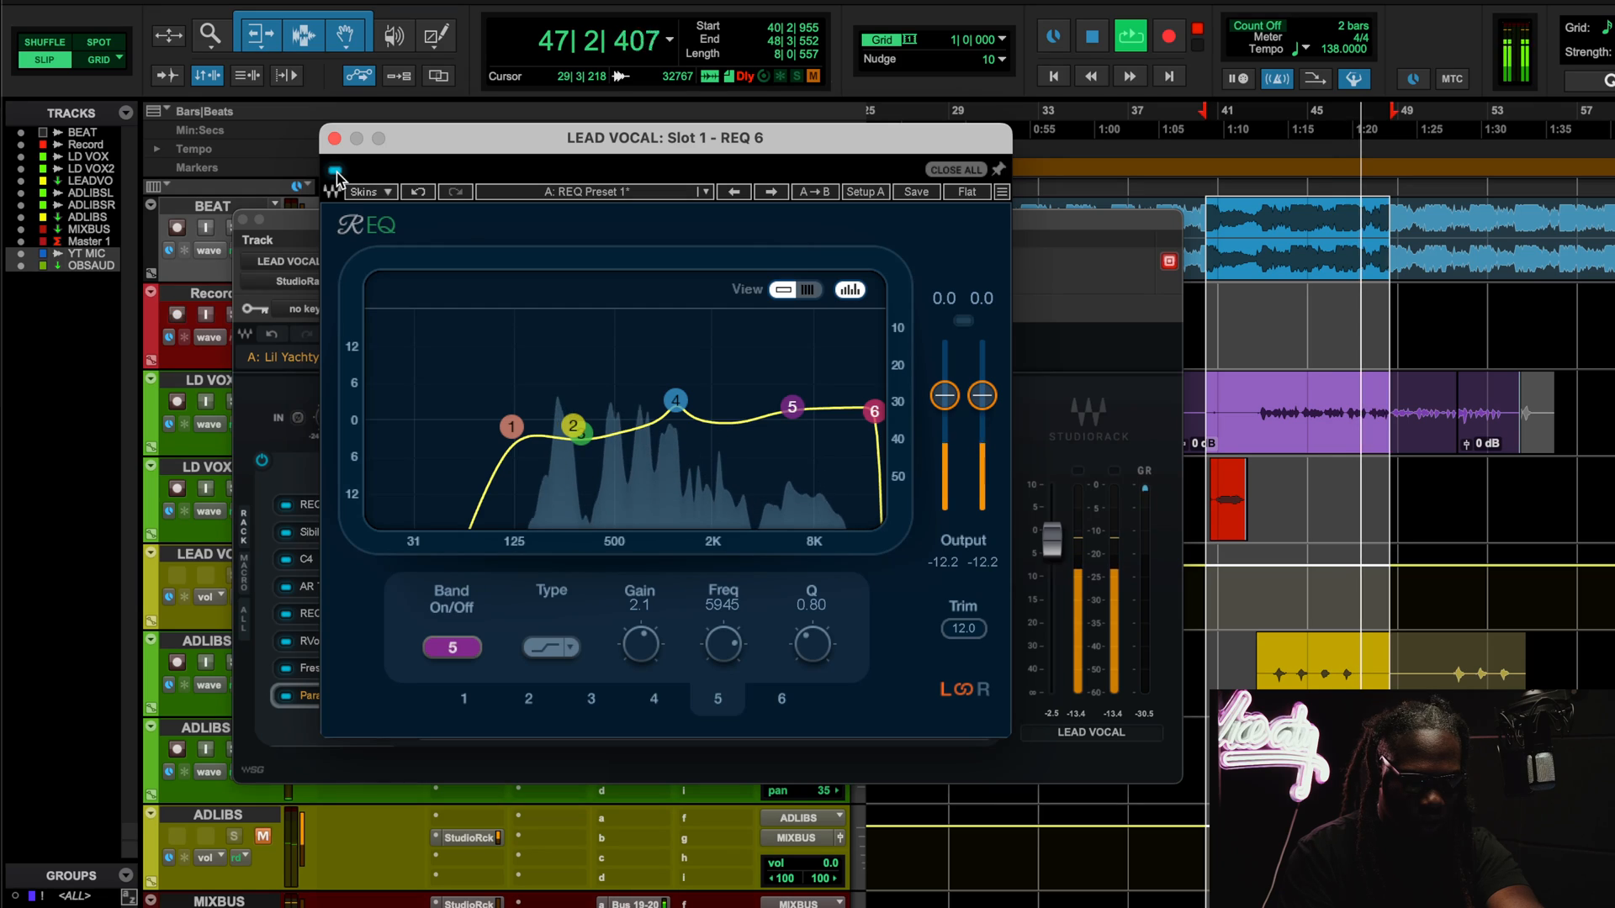
{"action": "left_click", "coordinate": [335, 173]}
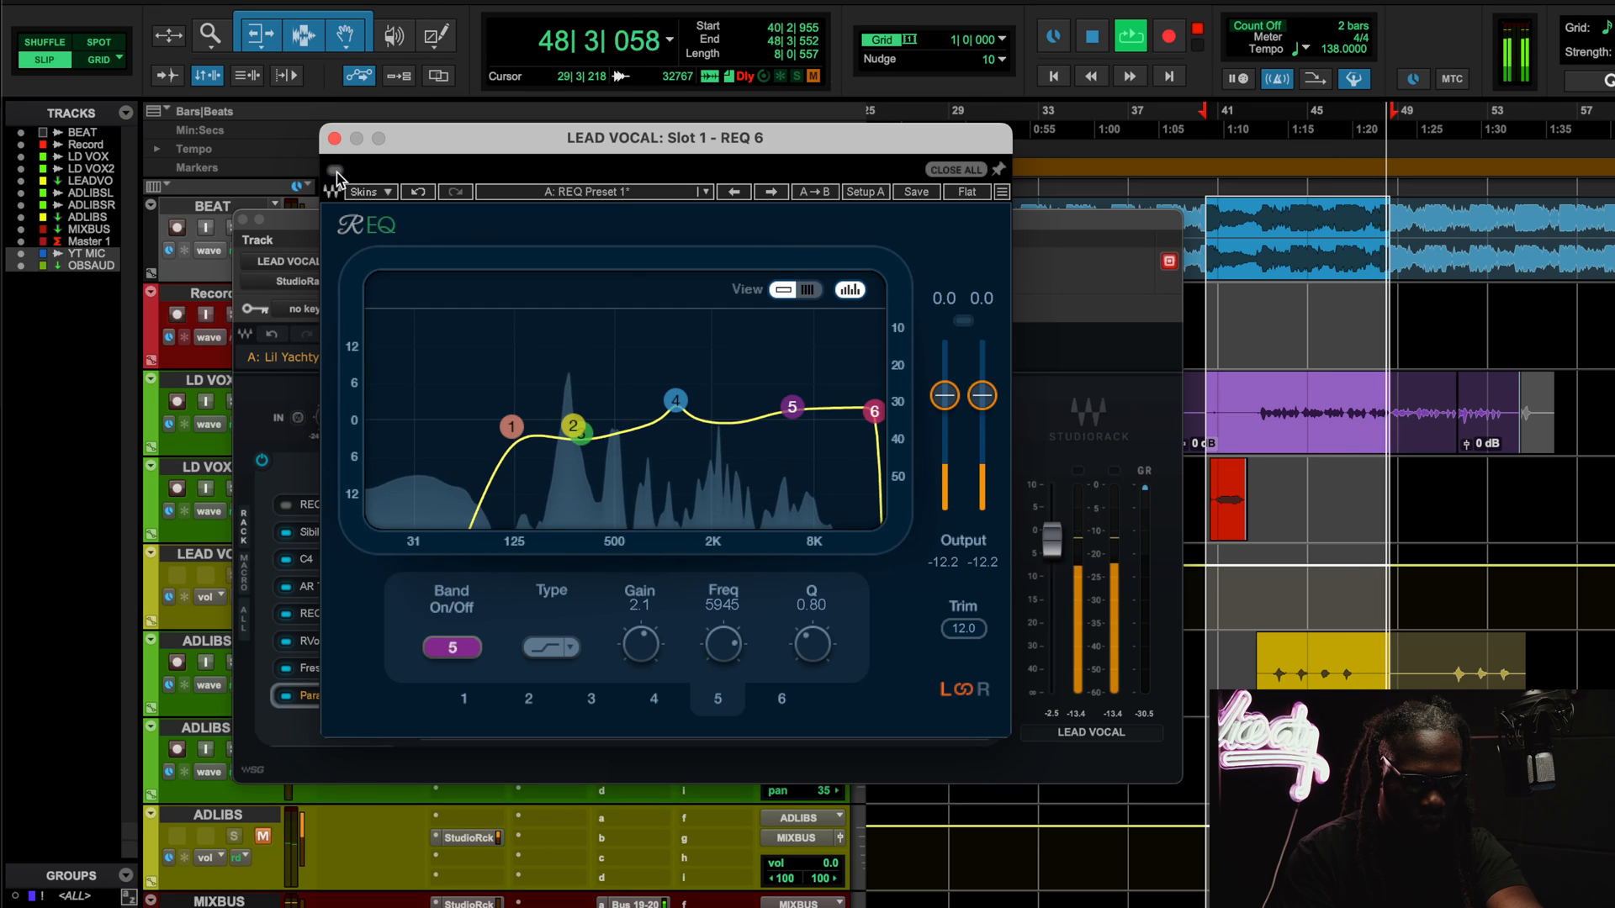
{"action": "left_click", "coordinate": [335, 174]}
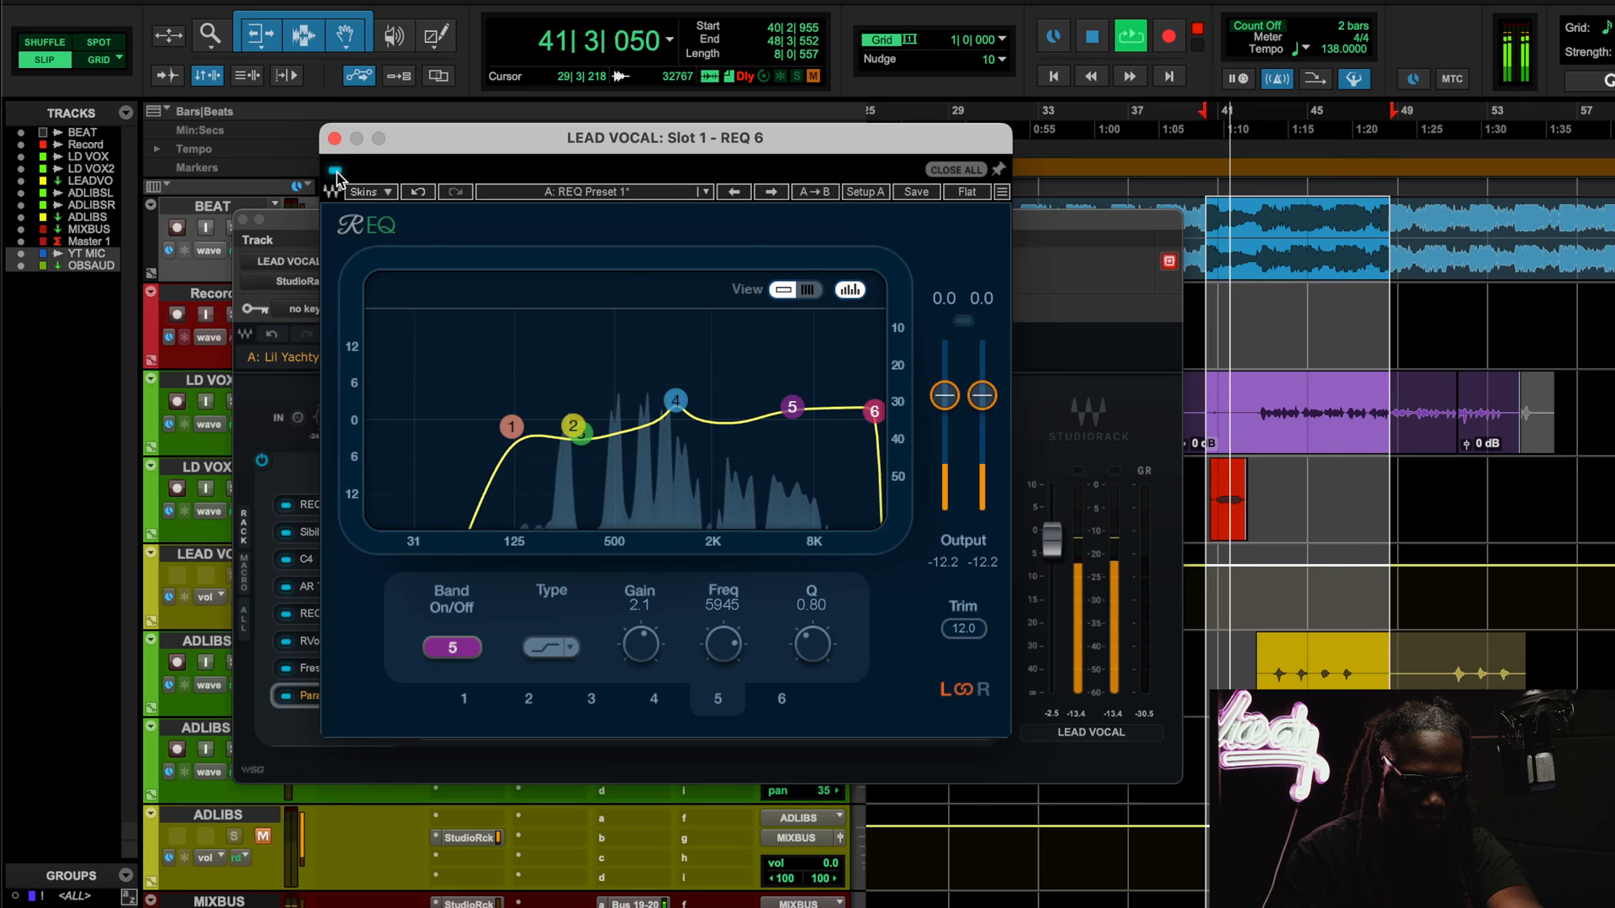
{"action": "key", "text": "space"}
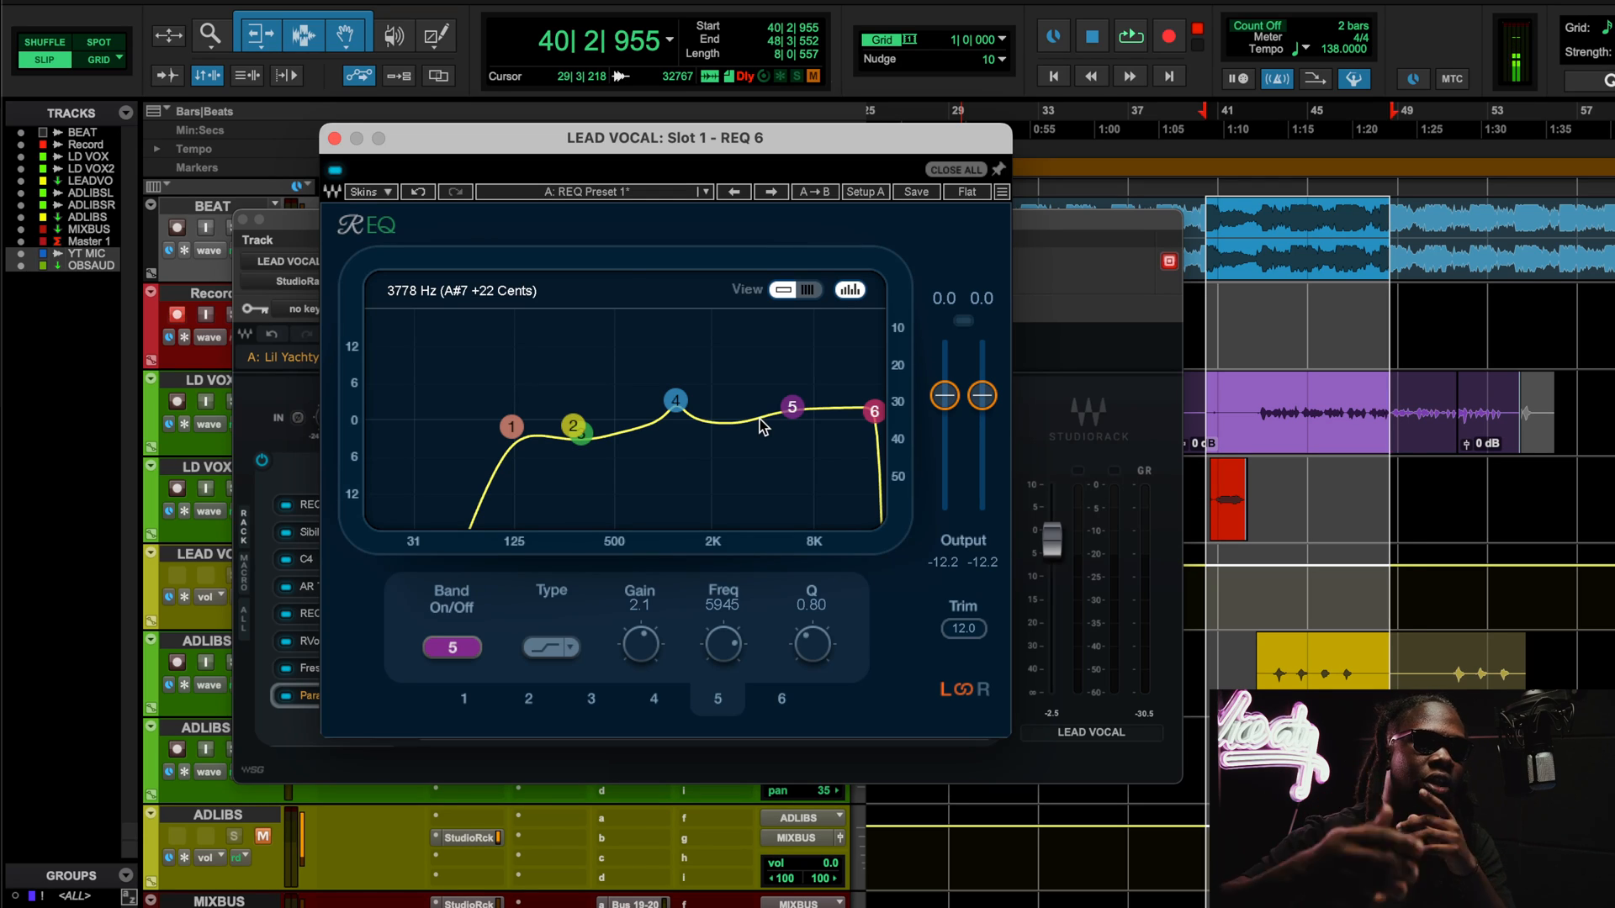
Select band 6 of the REQ 6 to show its settings, and open the Sibilance de-esser in the rack's second slot.
{"action": "left_click", "coordinate": [874, 413]}
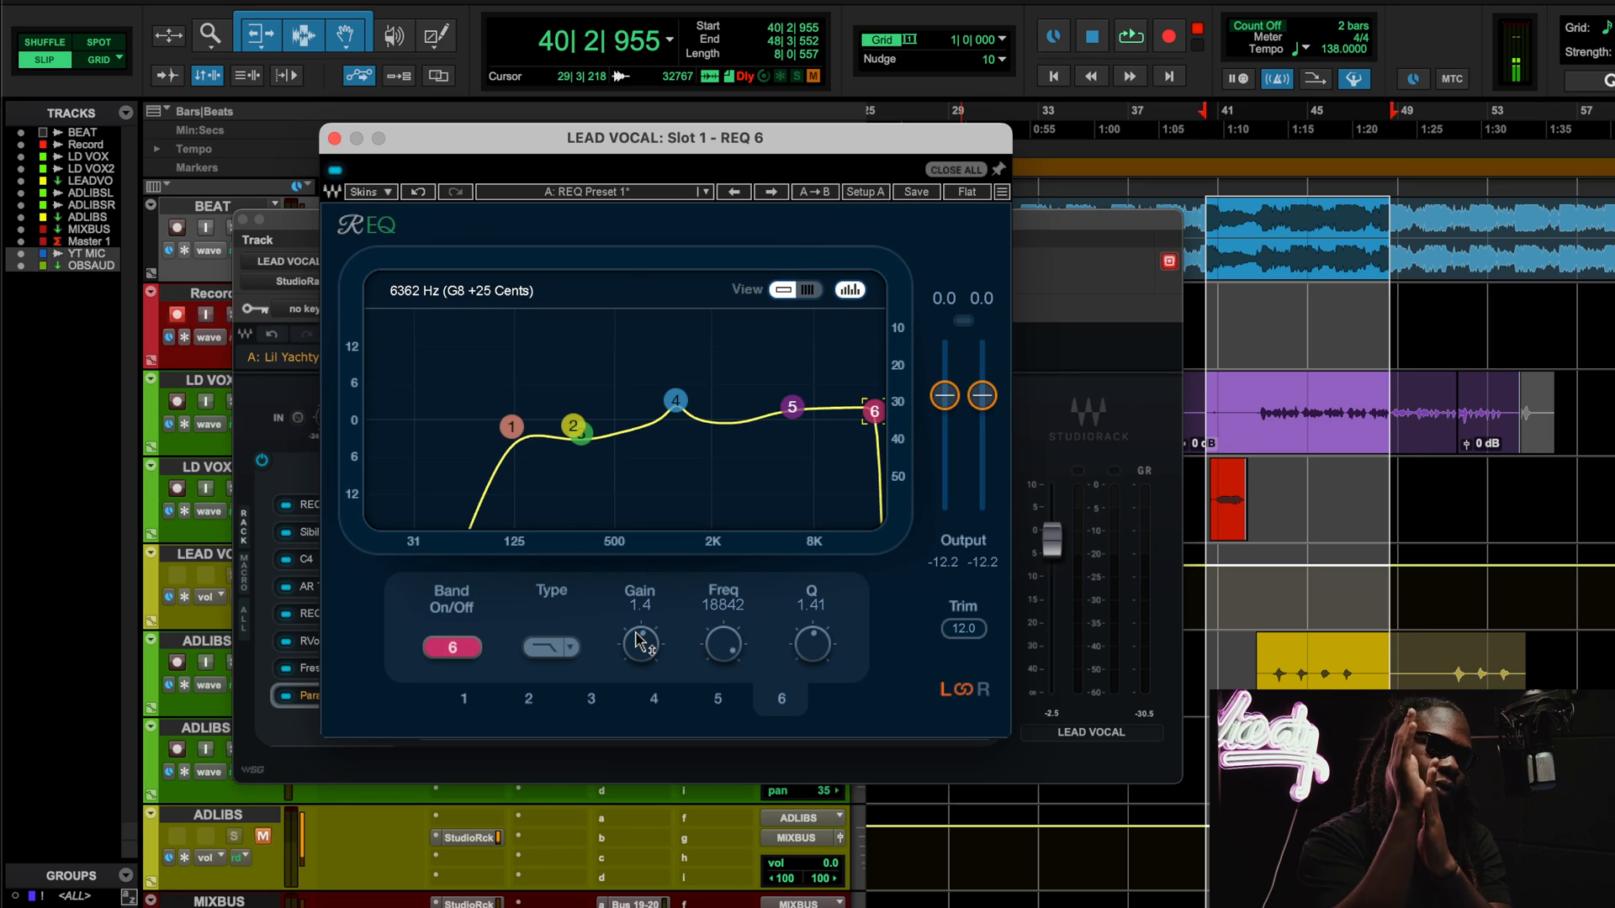
{"action": "left_click", "coordinate": [314, 529]}
{"action": "left_click_drag", "start_coordinate": [853, 98], "coordinate": [646, 122]}
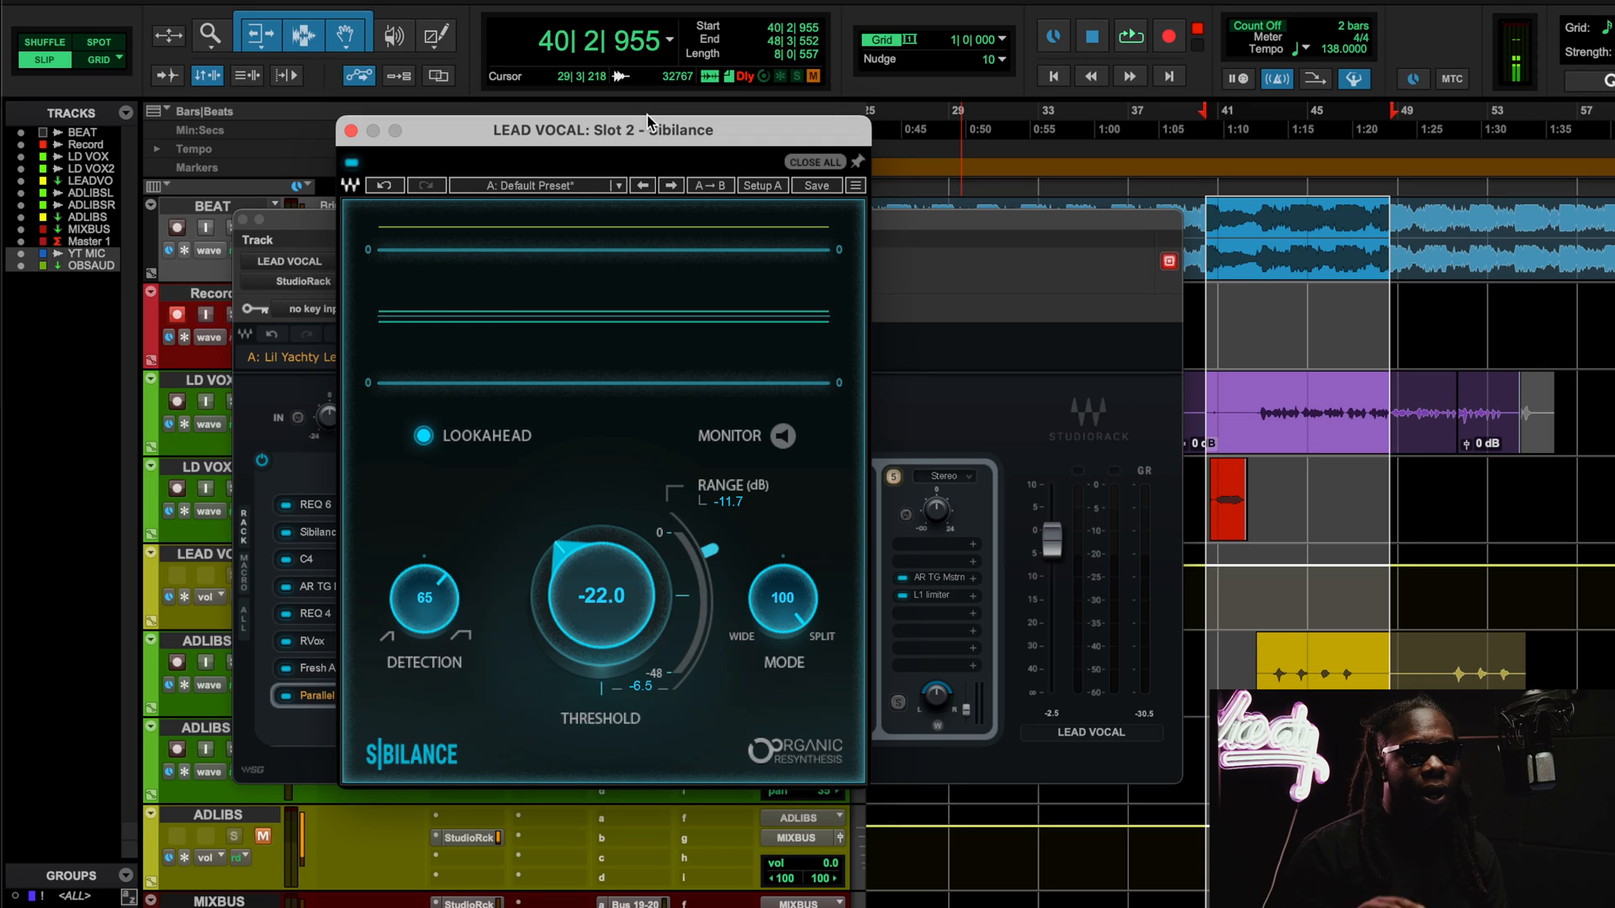
{"action": "left_click", "coordinate": [423, 436]}
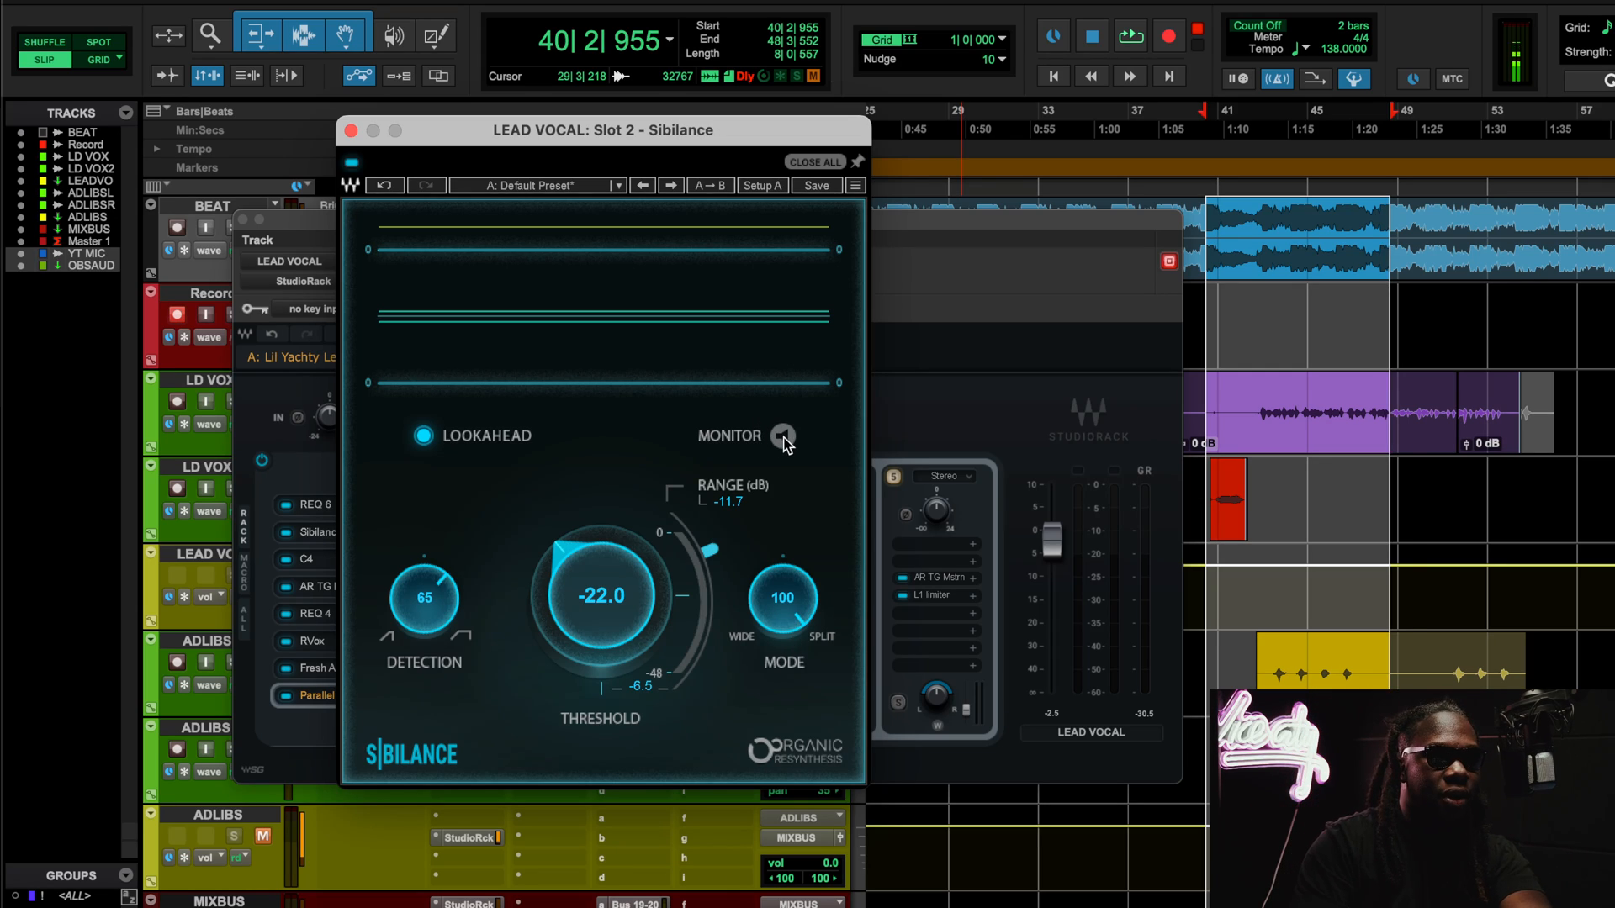
Play the looped vocal to audition the Sibilance, rearrange the overlapping plug-in windows, and stop playback and close the de-esser.
{"action": "key", "text": "space"}
{"action": "key", "text": "space"}
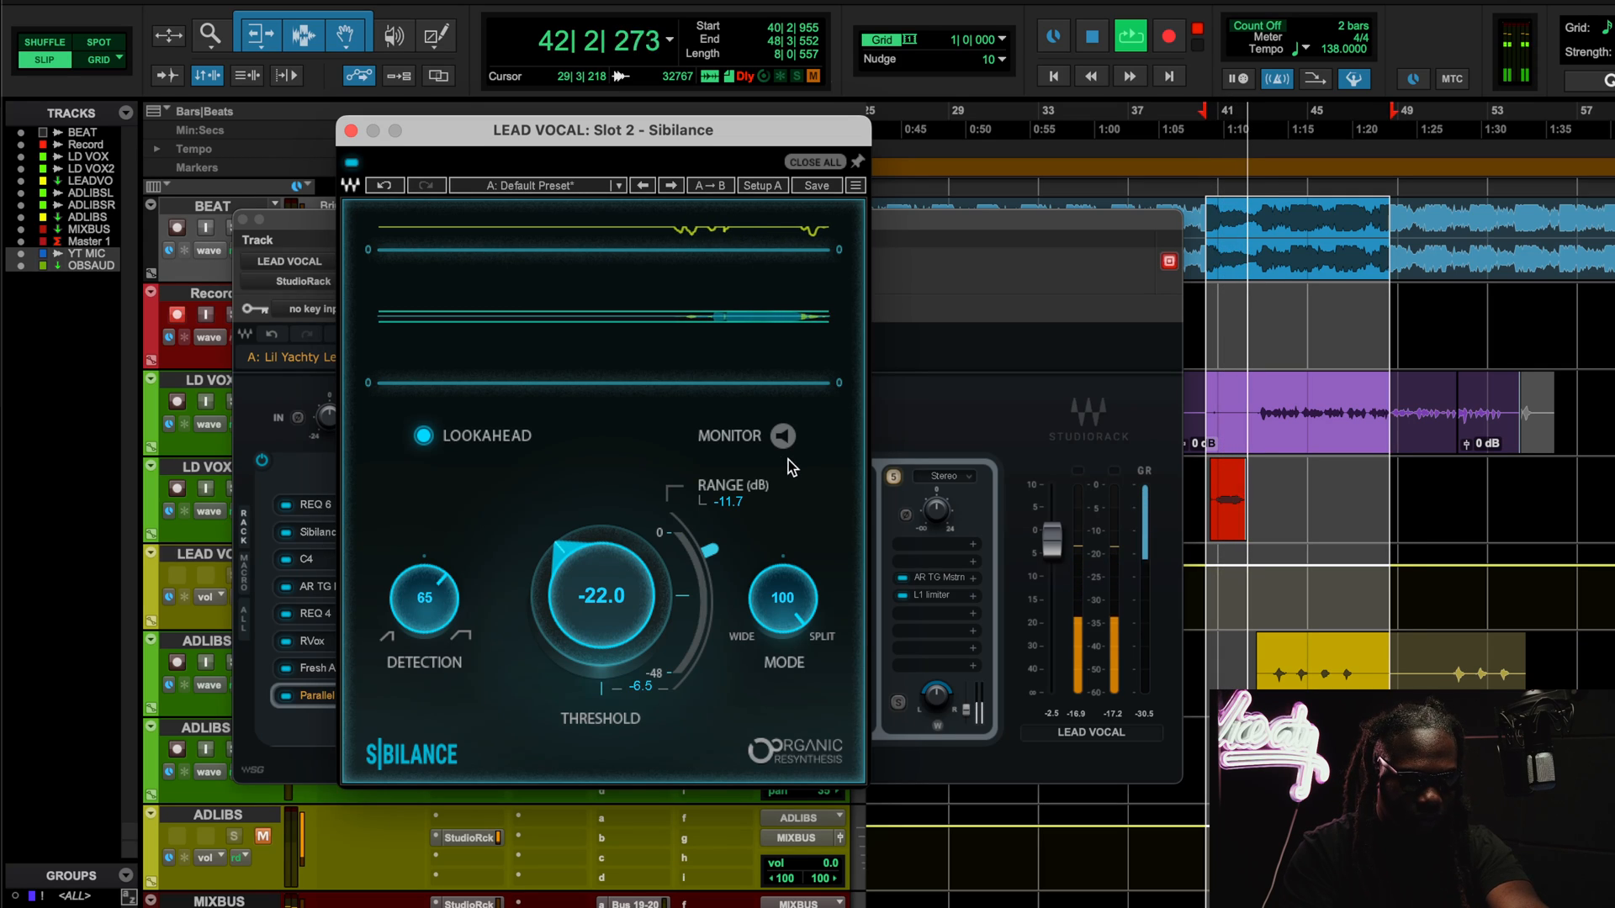
{"action": "left_click_drag", "start_coordinate": [285, 212], "coordinate": [286, 247]}
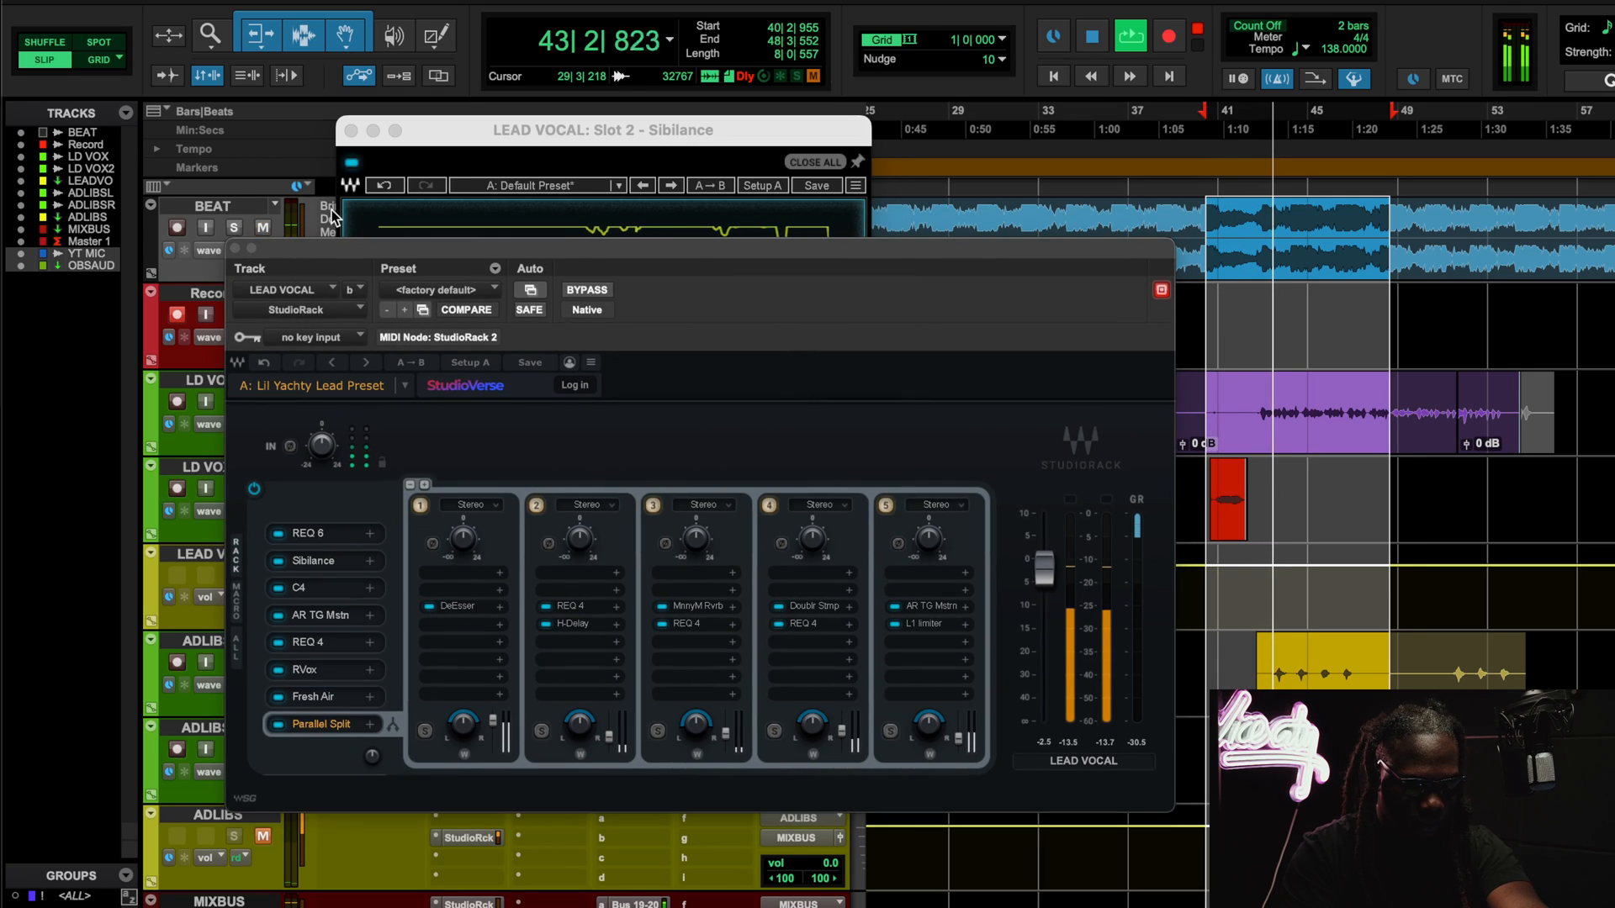
{"action": "left_click_drag", "start_coordinate": [506, 134], "coordinate": [477, 111]}
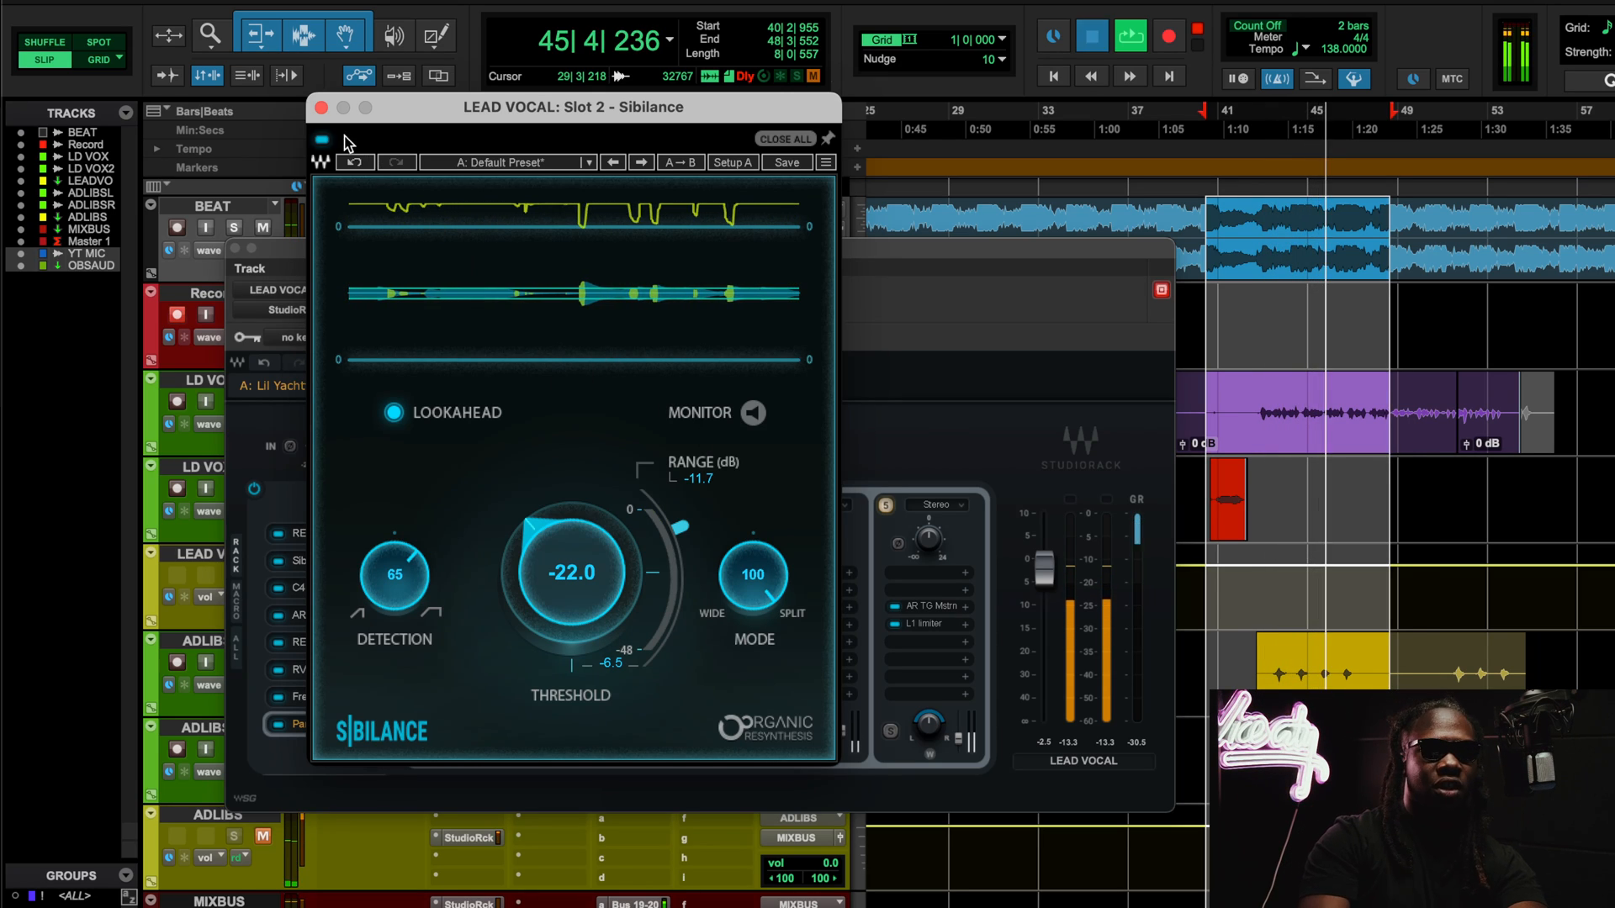
{"action": "key", "text": "space"}
{"action": "left_click", "coordinate": [318, 107]}
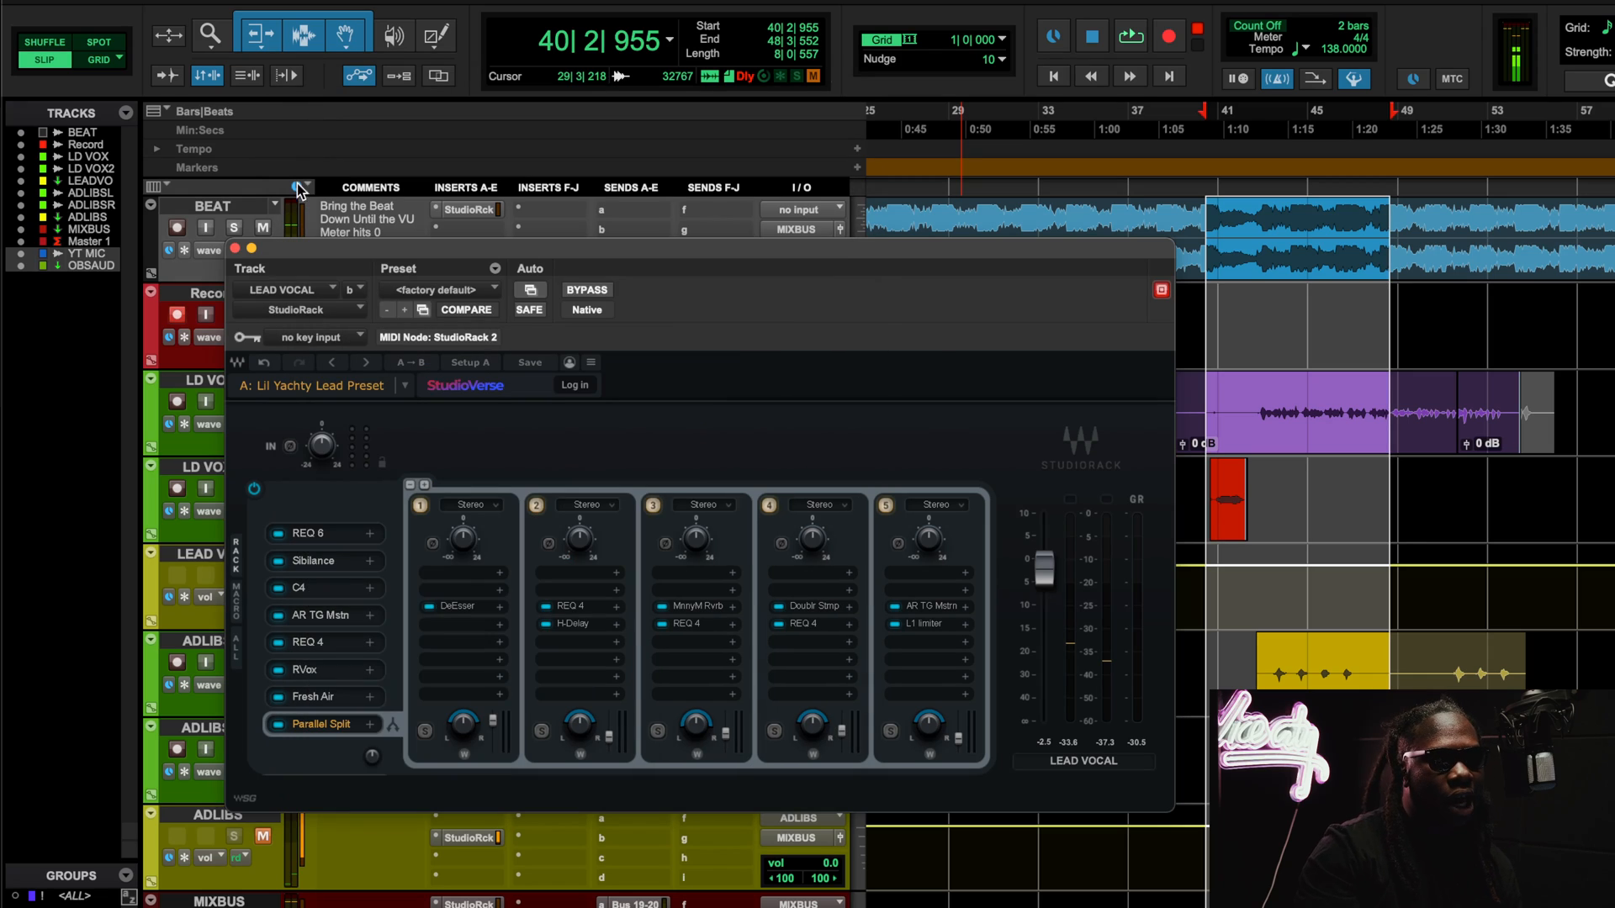
Open the C4 in the rack's third slot and compare the looped vocal with it off and on, toggling the BEAT track's mute.
{"action": "left_click", "coordinate": [316, 593]}
{"action": "left_click_drag", "start_coordinate": [713, 206], "coordinate": [573, 234]}
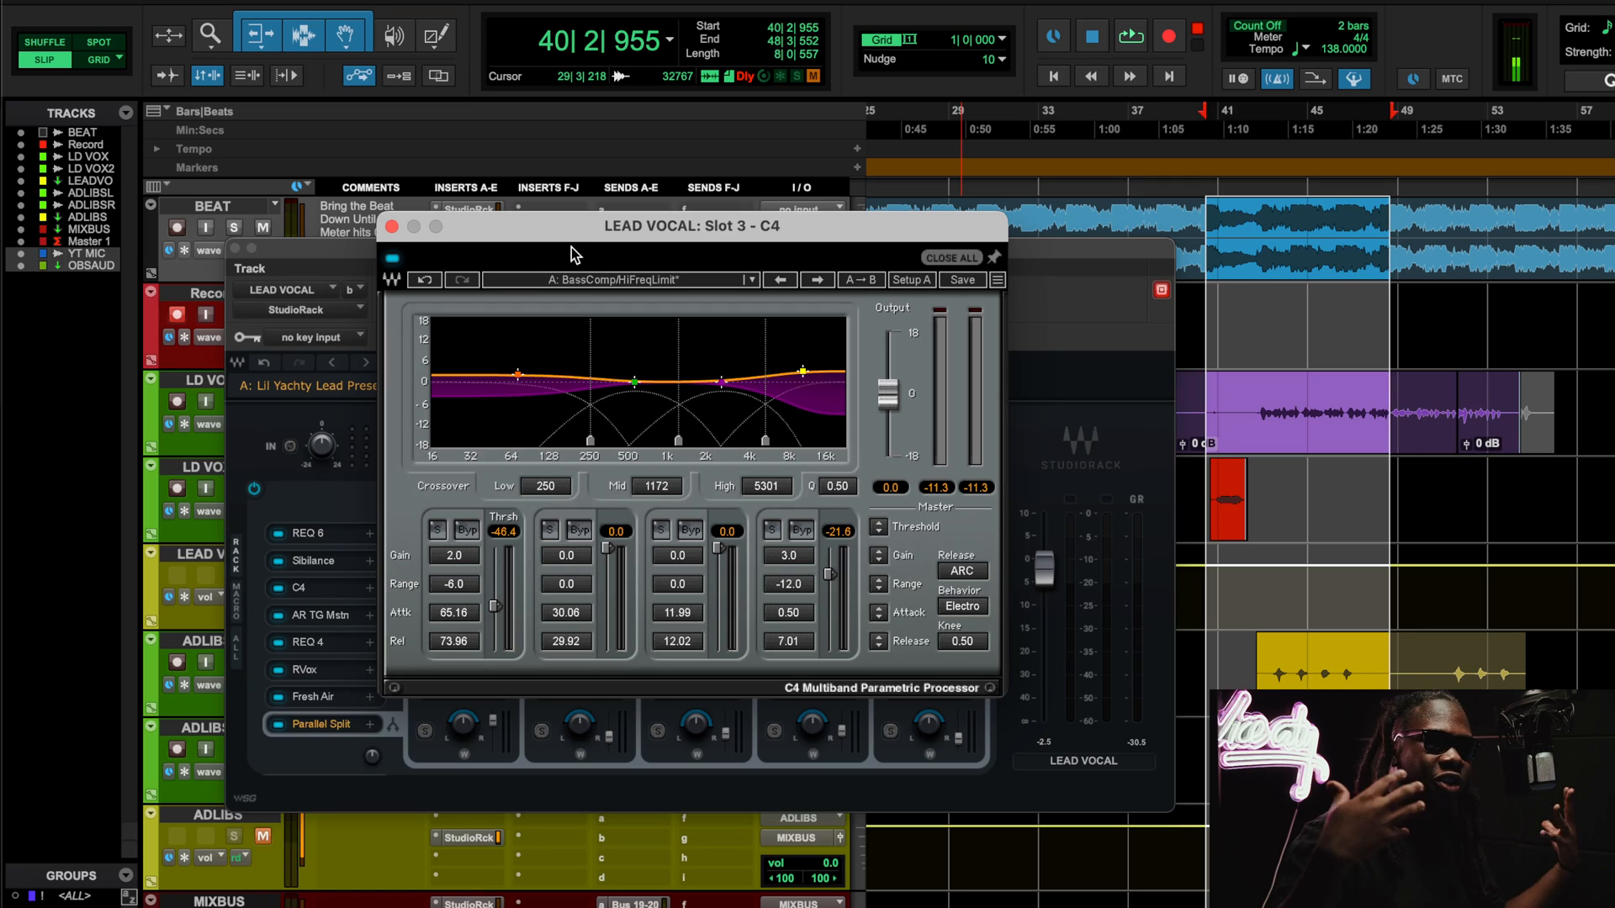
{"action": "key", "text": "space"}
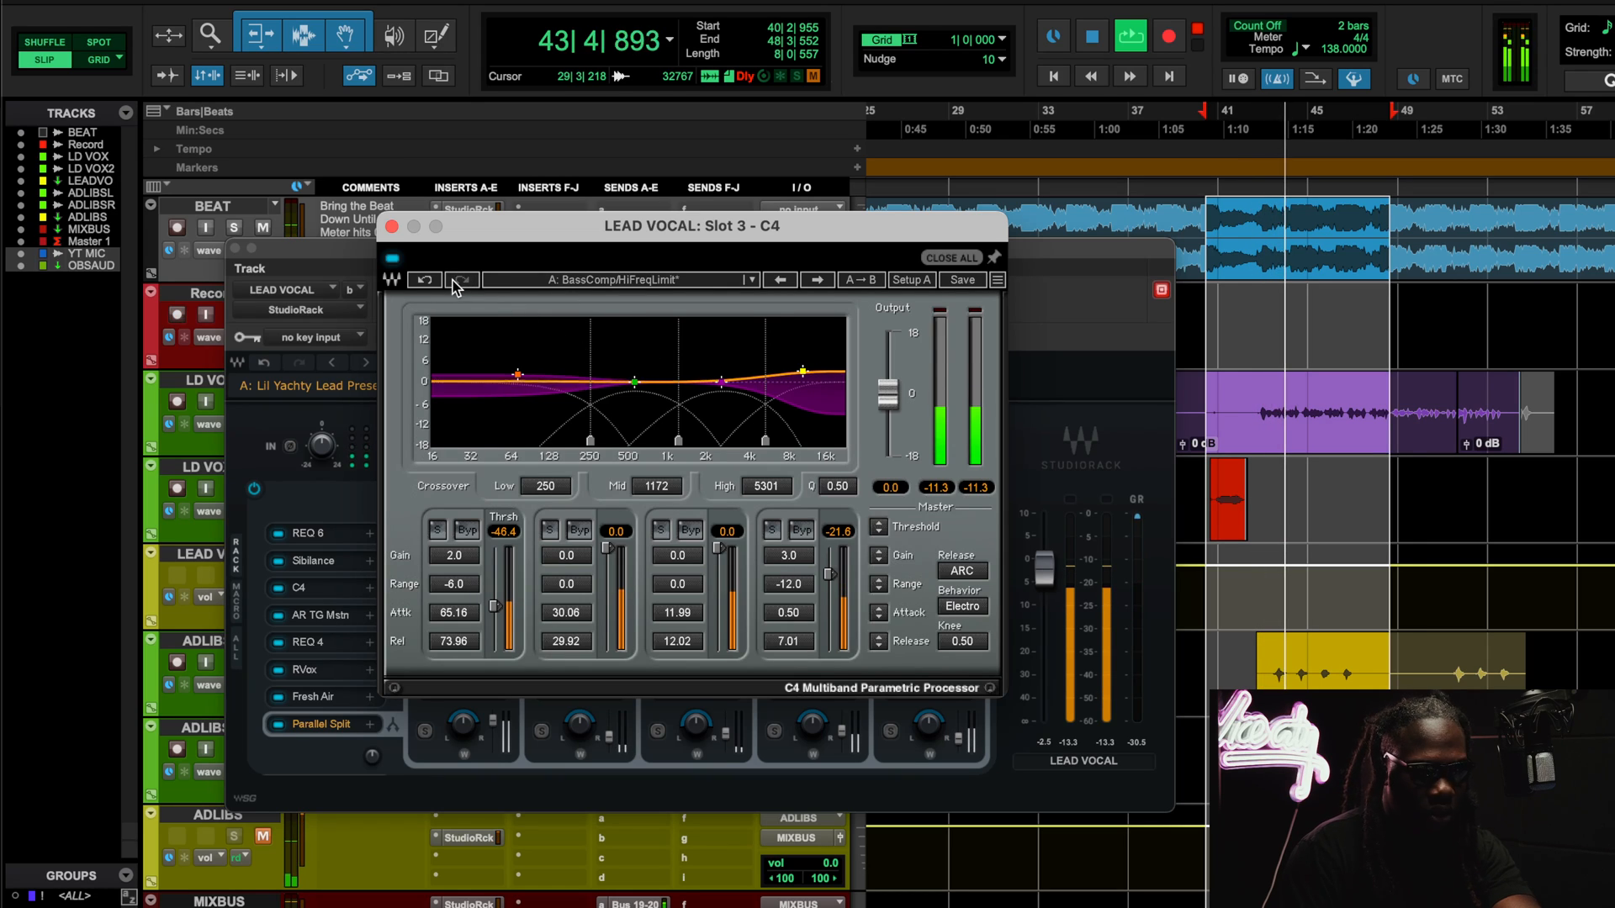
{"action": "left_click", "coordinate": [268, 225]}
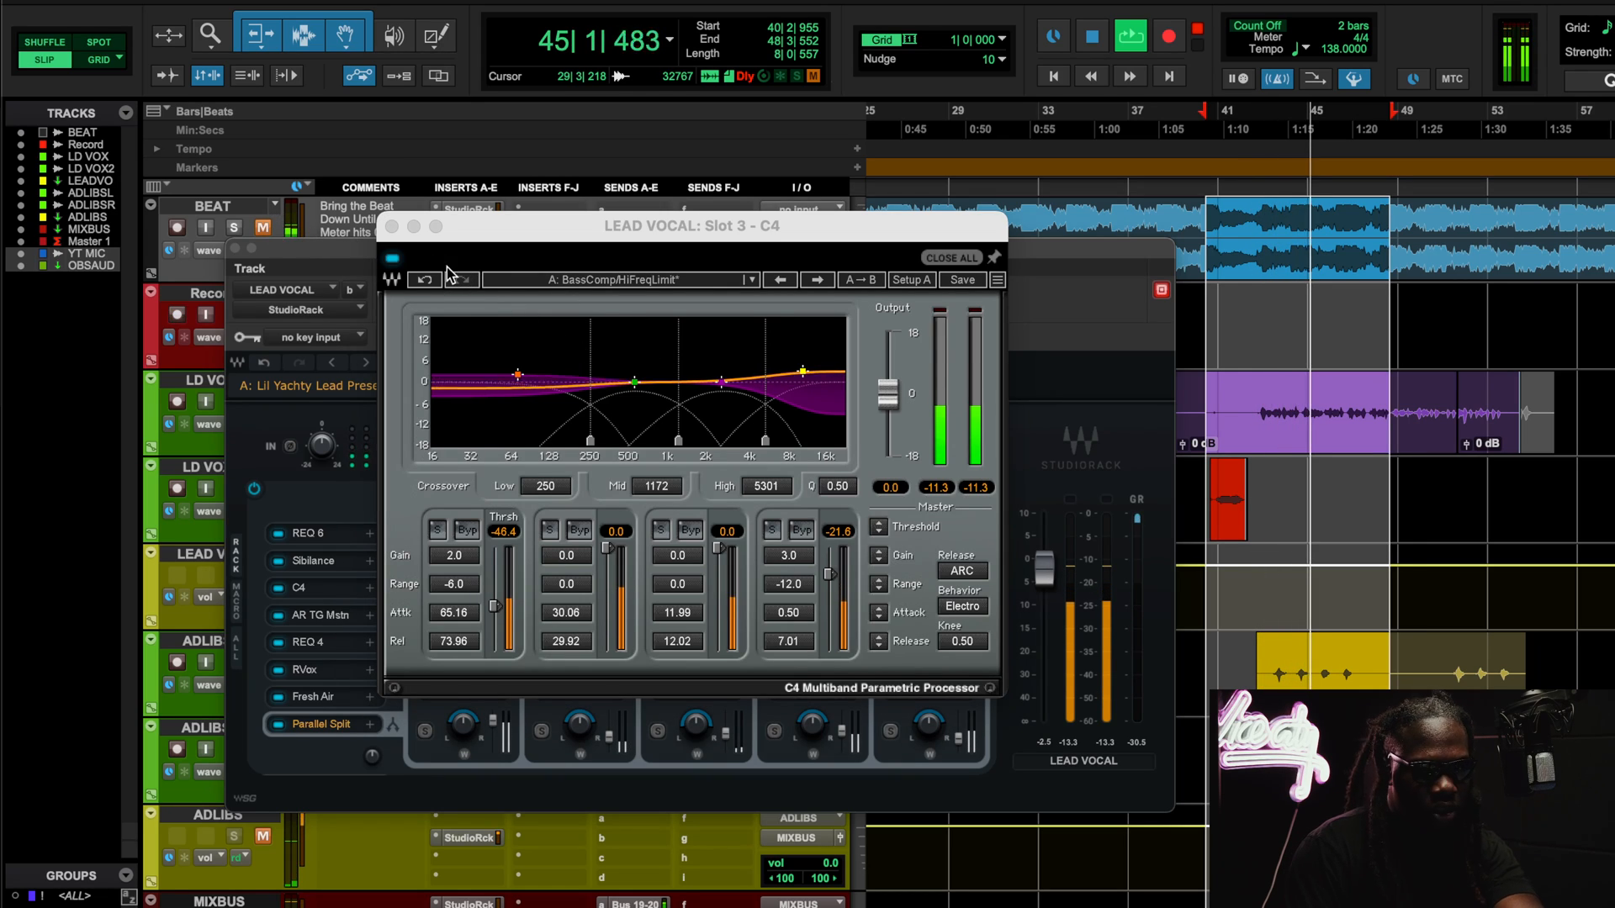
{"action": "left_click", "coordinate": [392, 258]}
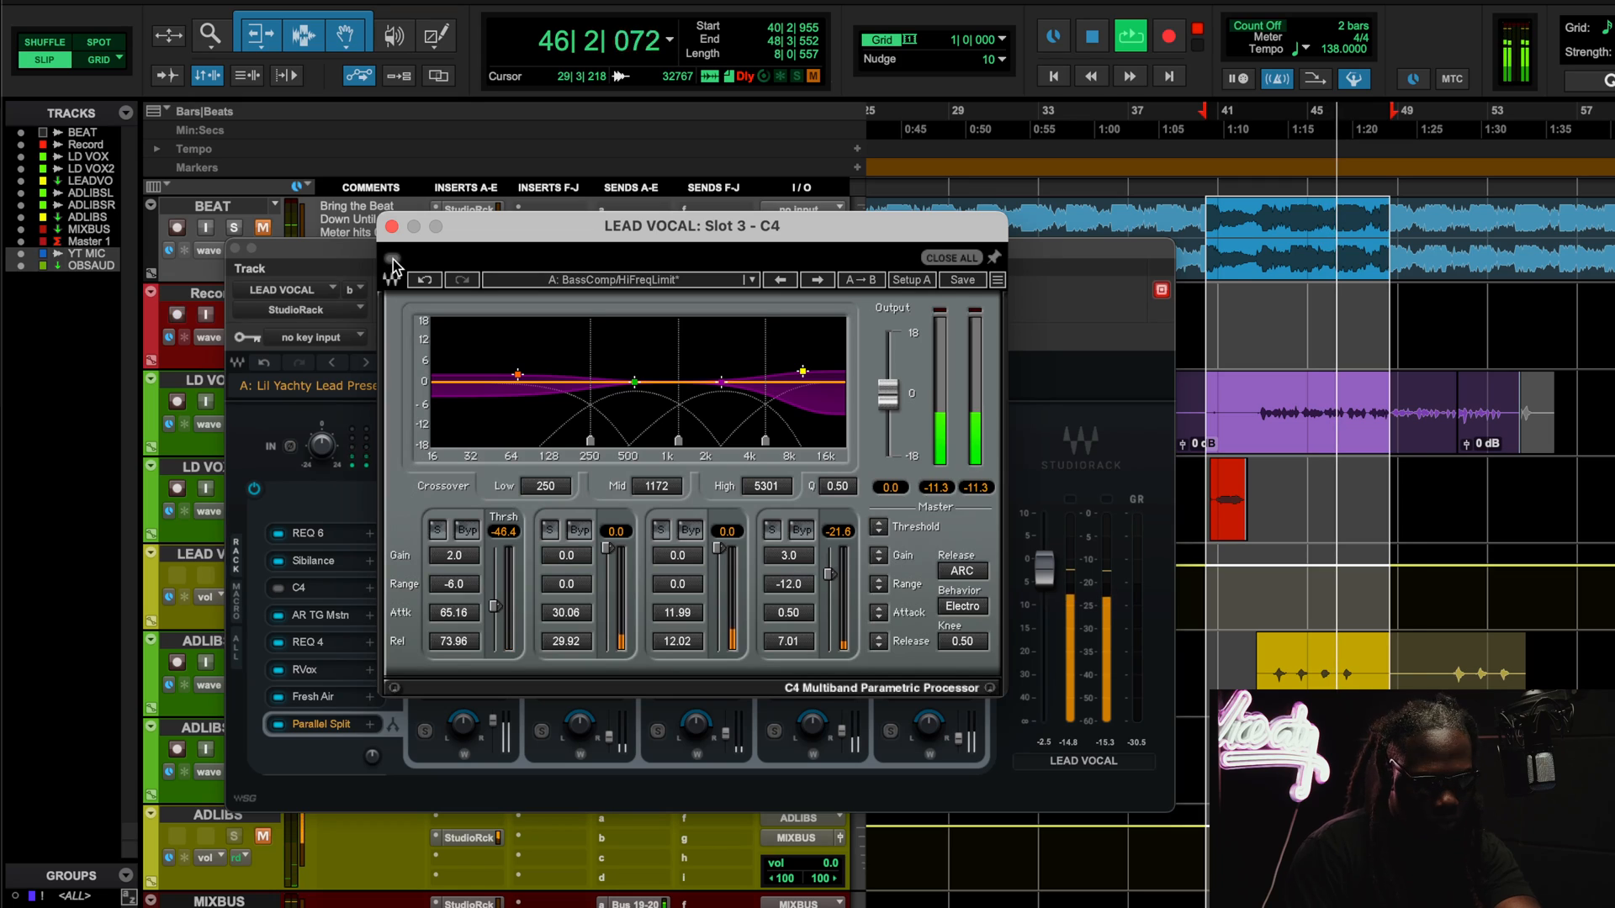
{"action": "left_click", "coordinate": [392, 259]}
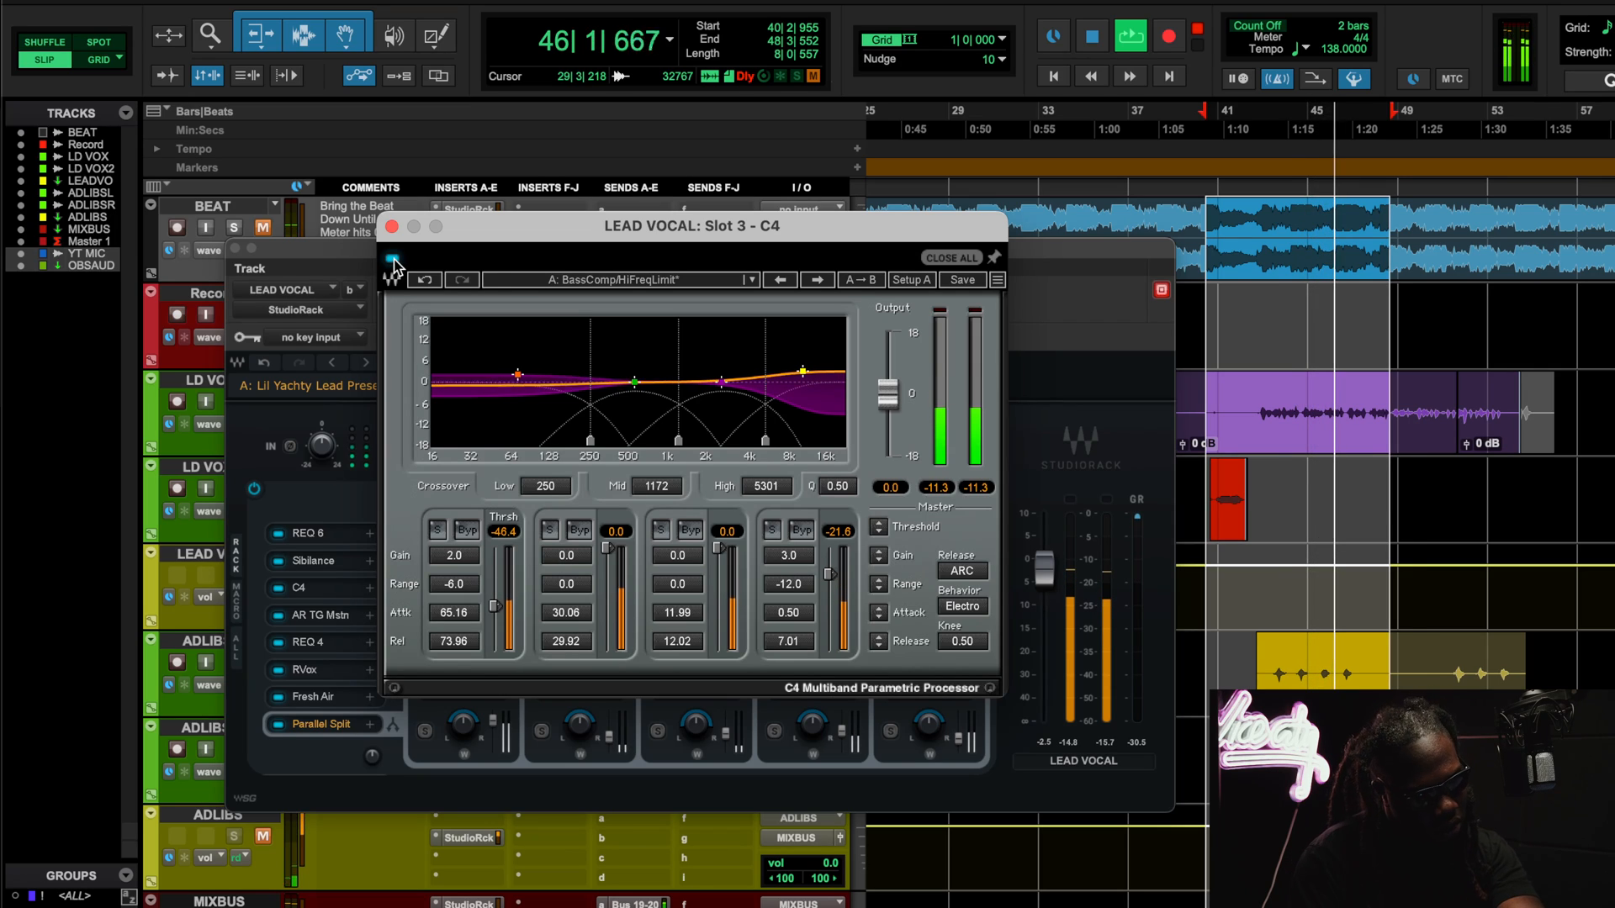
{"action": "key", "text": "space"}
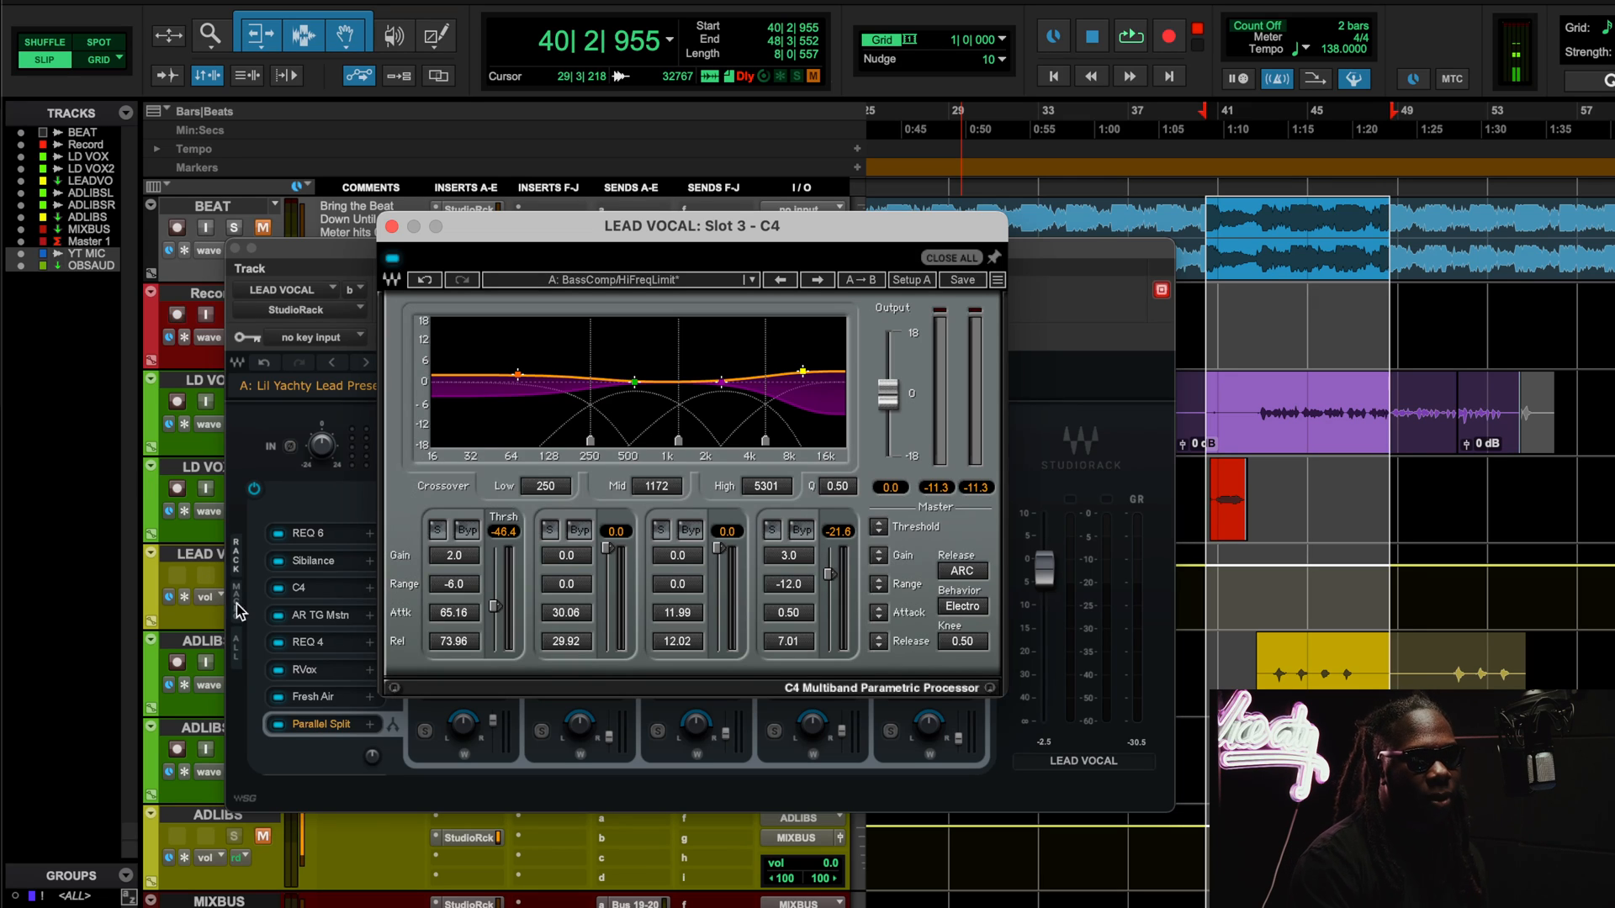
Open the AR TG Mastering in the rack's fourth slot and examine its limiter's mix setting.
{"action": "left_click", "coordinate": [320, 615]}
{"action": "left_click_drag", "start_coordinate": [875, 152], "coordinate": [806, 202]}
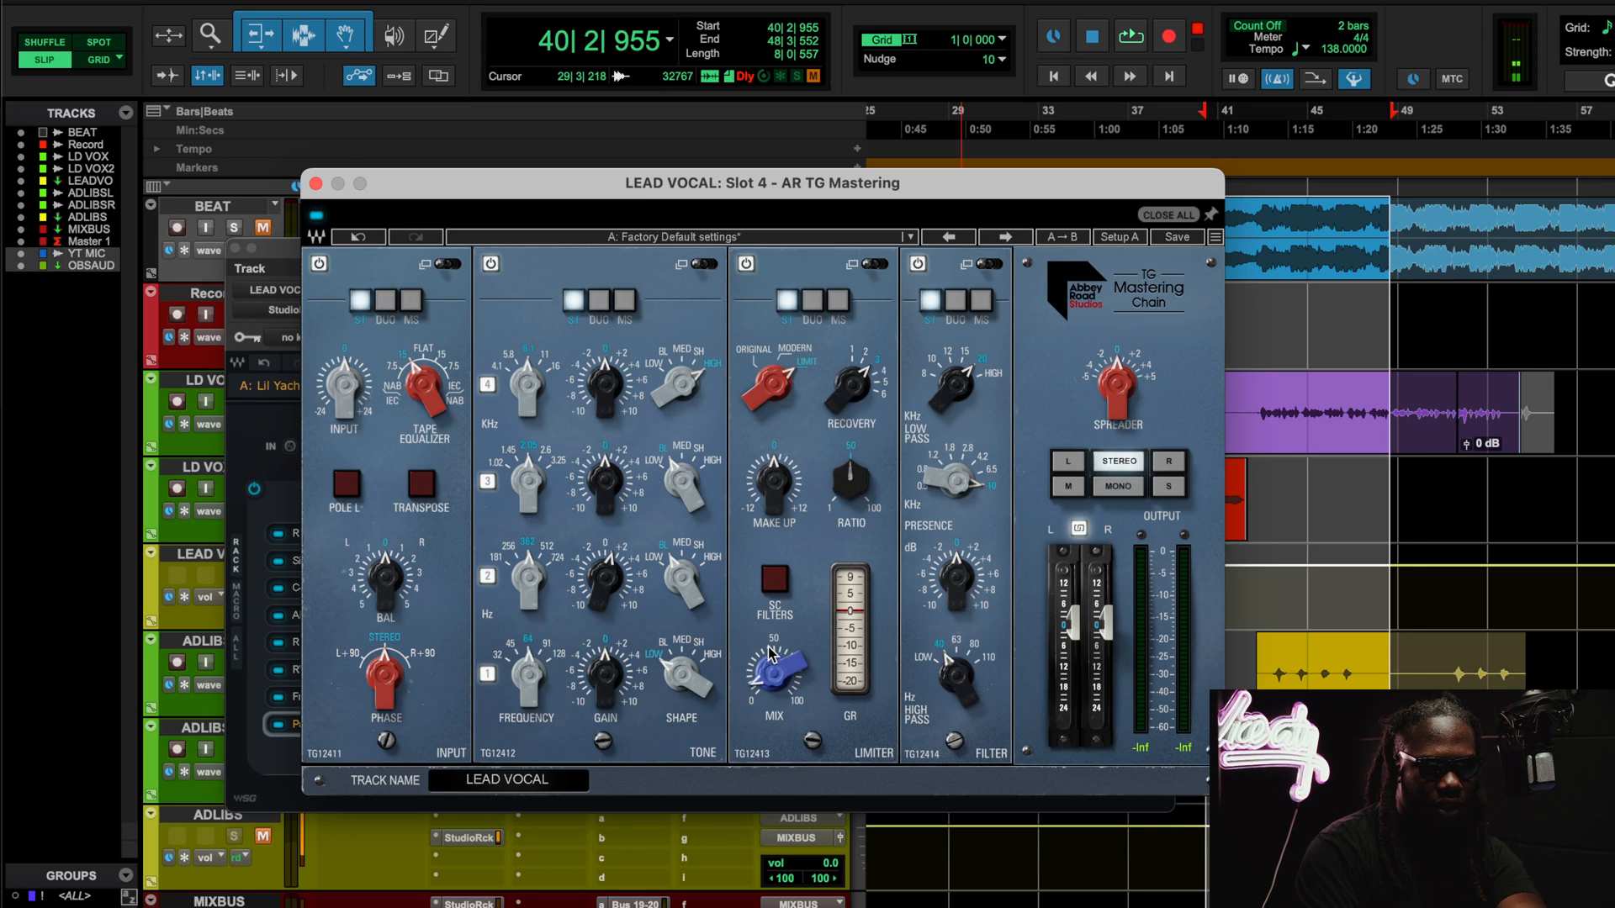
{"action": "mouse_move", "coordinate": [780, 680]}
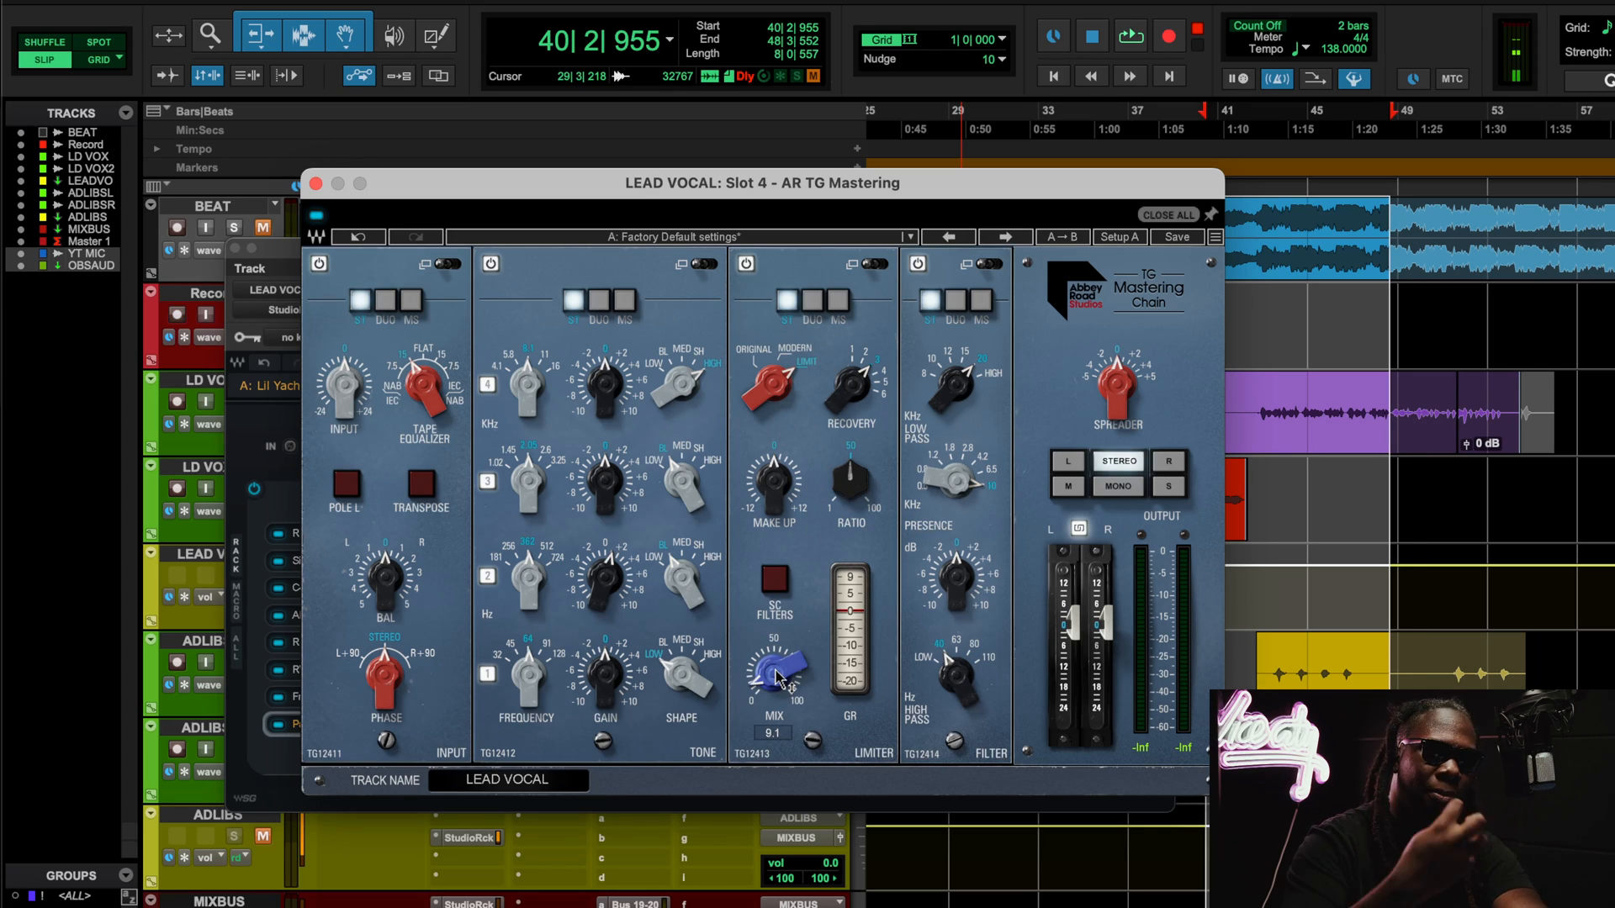
Compare the looped vocal with the AR TG Mastering off and on, toggling the BEAT track's mute, and close the plug-in and stop playback.
{"action": "key", "text": "space"}
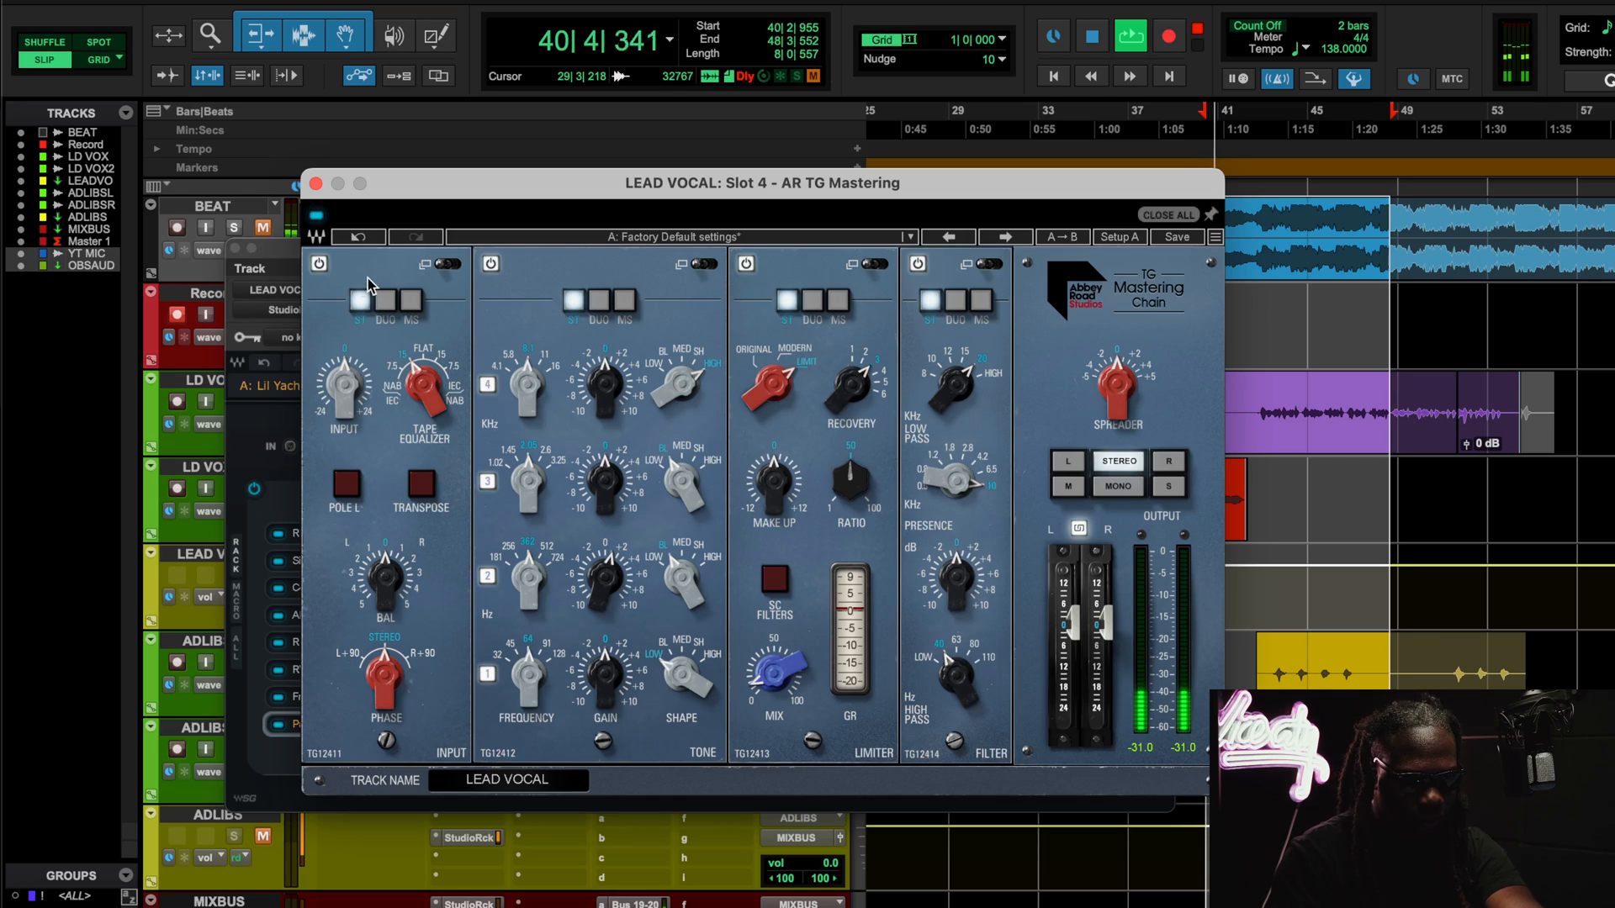
{"action": "left_click", "coordinate": [318, 217]}
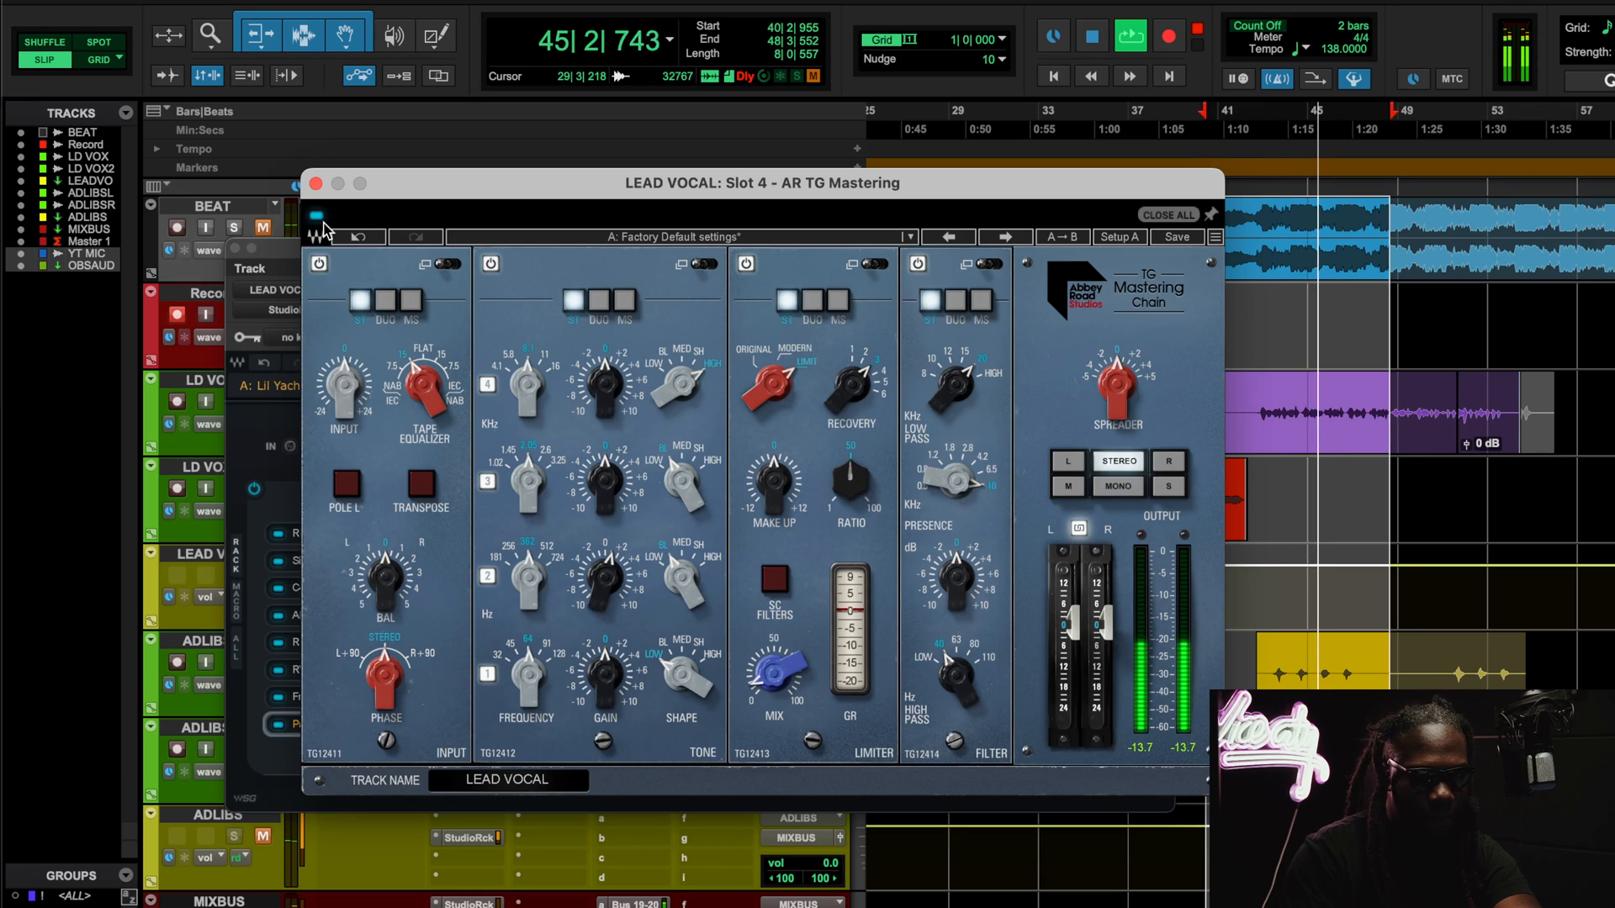
{"action": "left_click", "coordinate": [263, 229]}
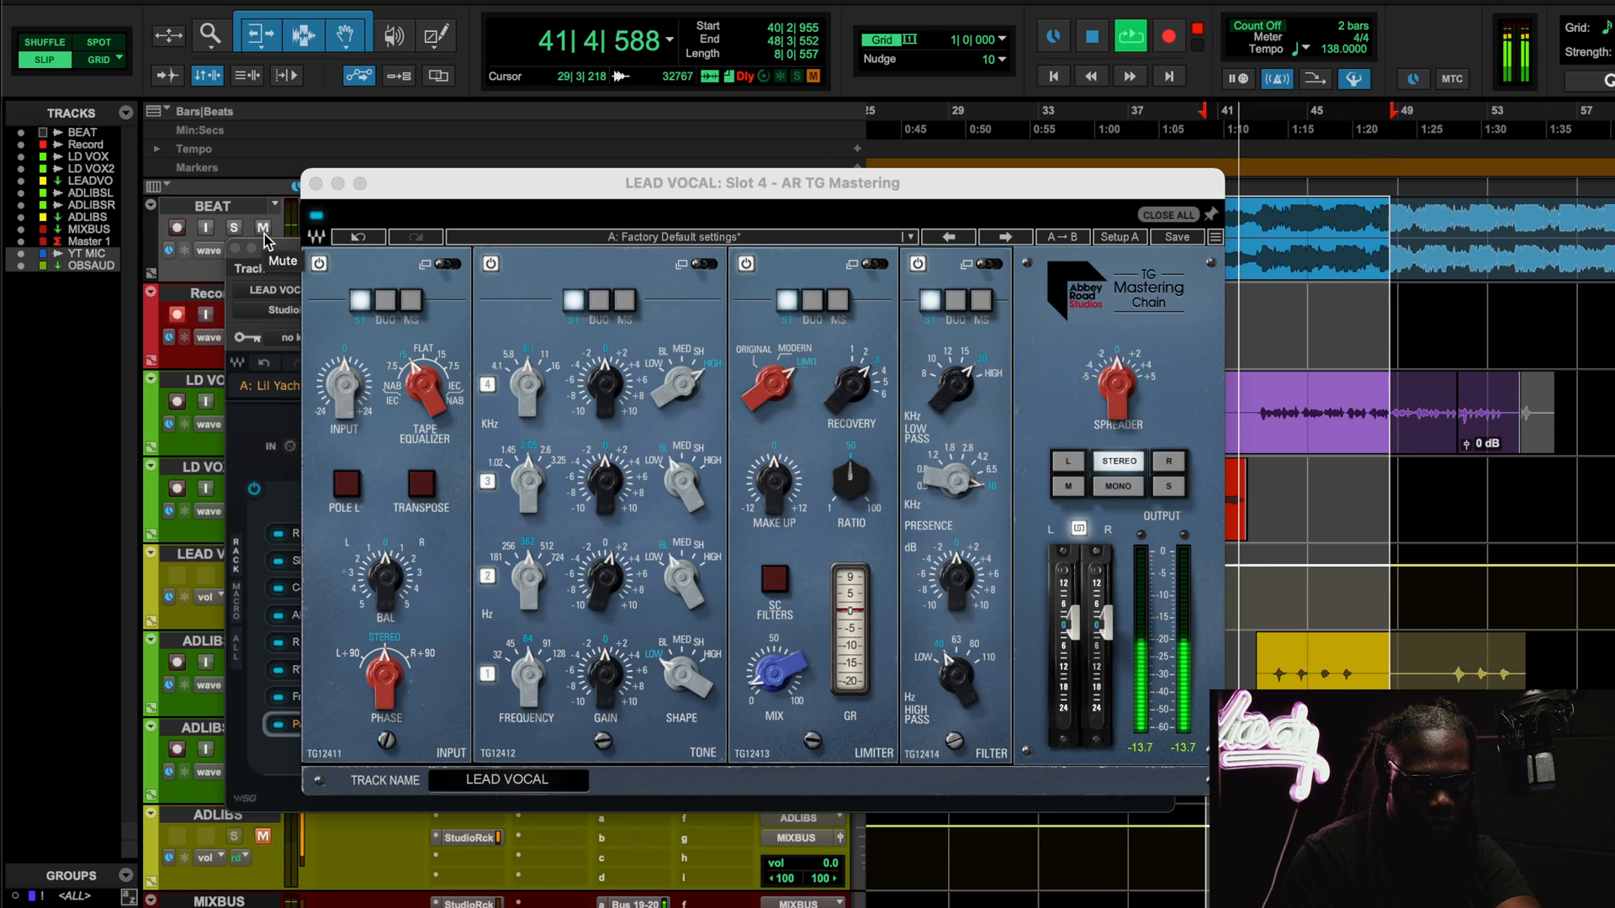
{"action": "left_click", "coordinate": [317, 222]}
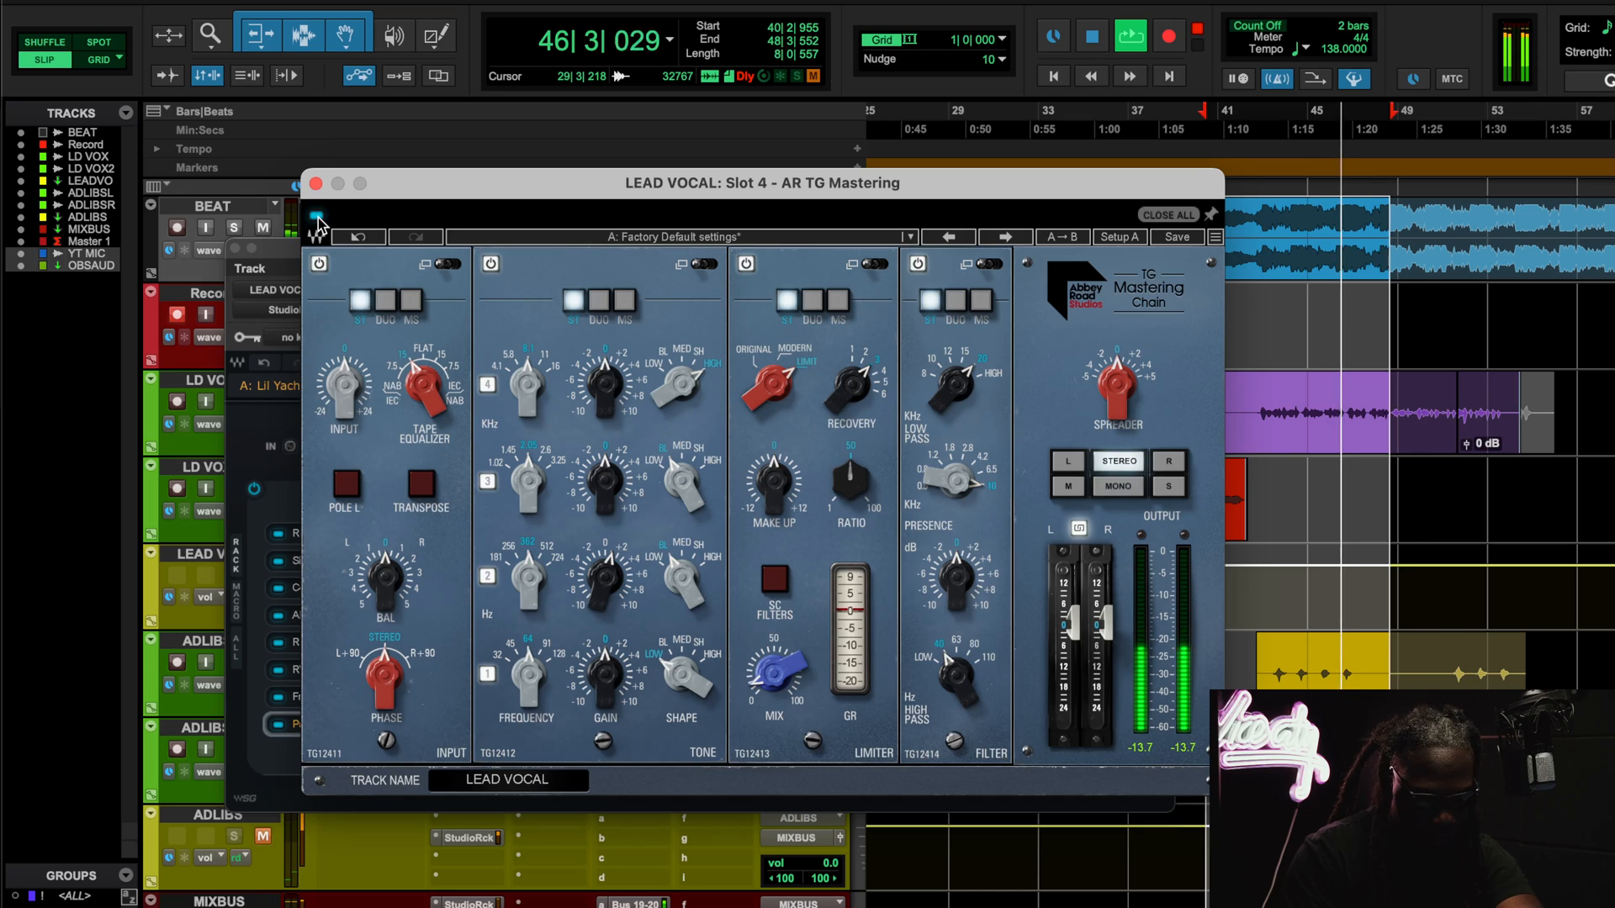
{"action": "left_click", "coordinate": [316, 183]}
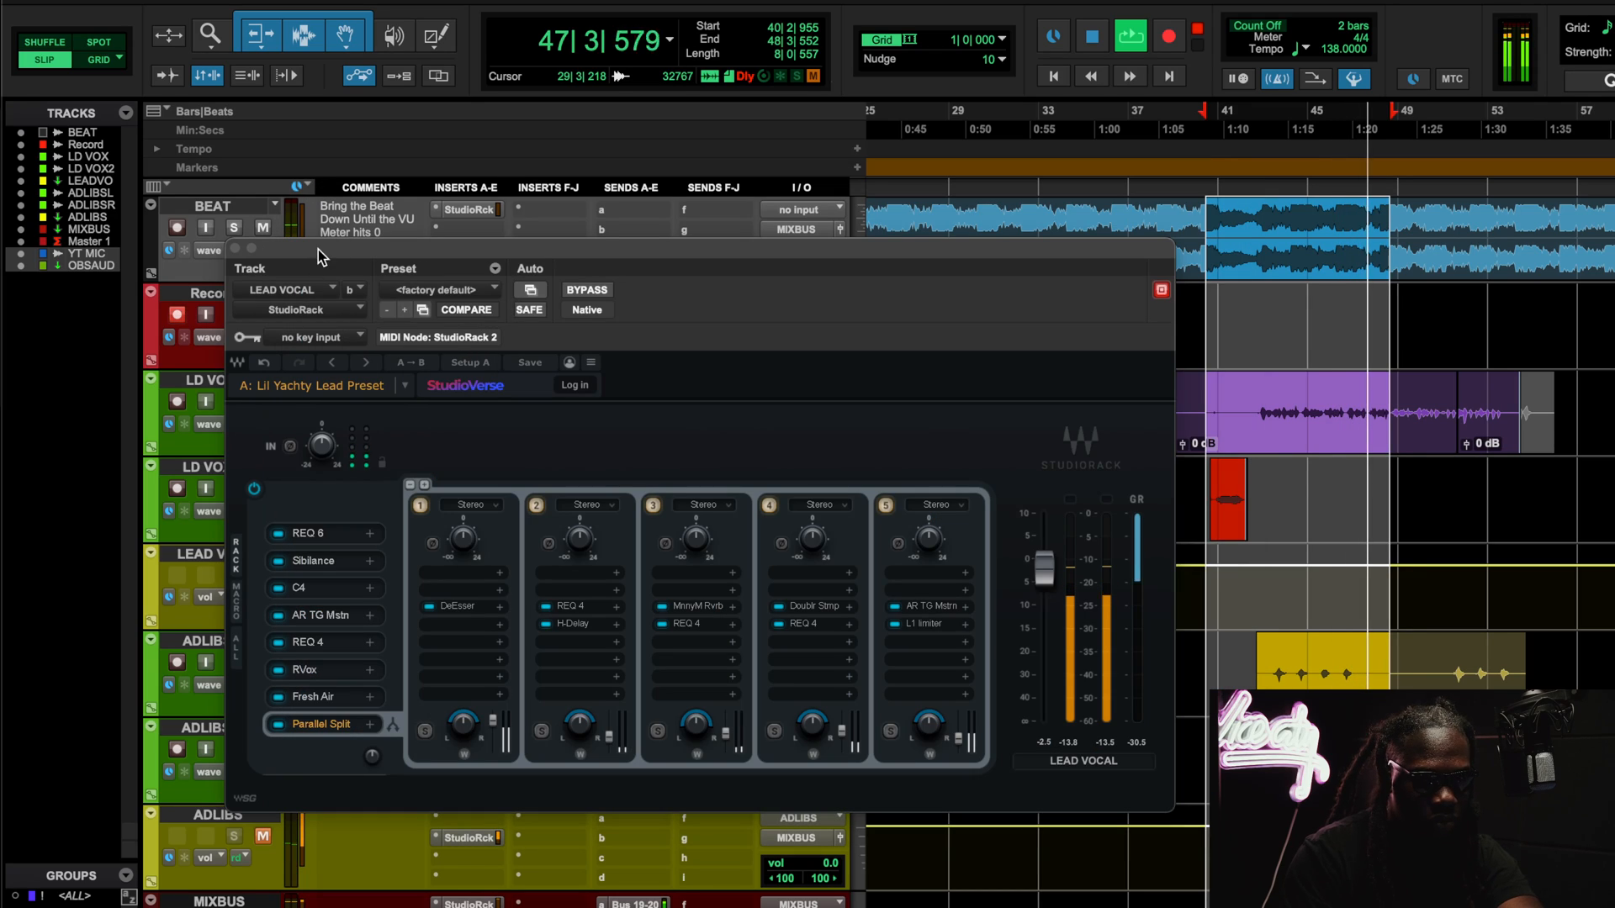
{"action": "key", "text": "space"}
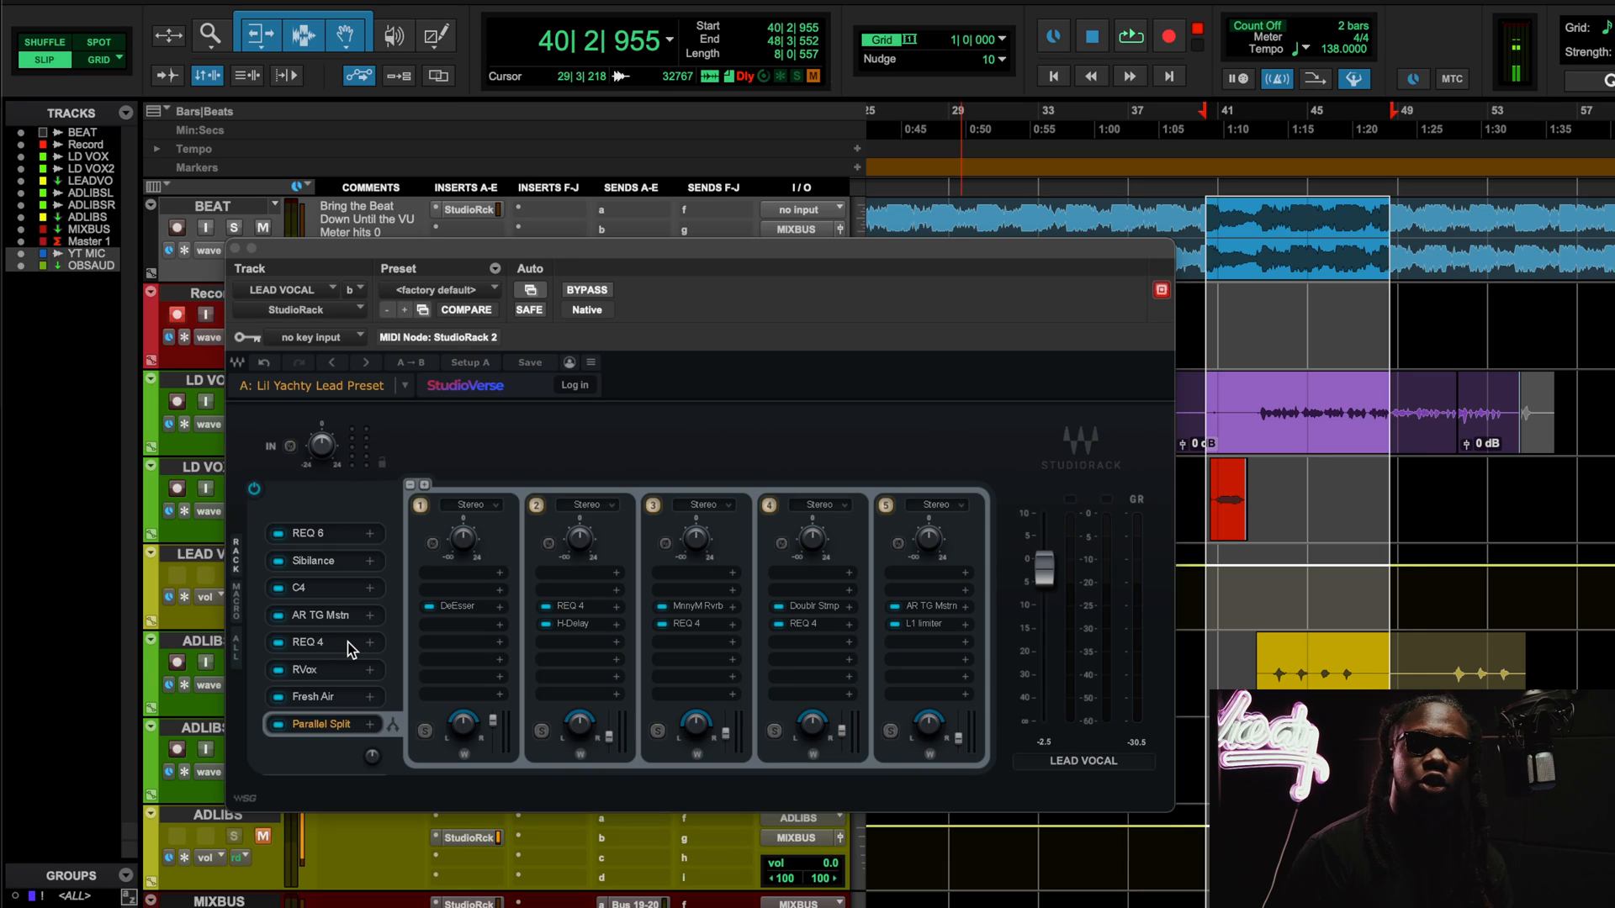
Open the REQ 4 in the rack's fifth slot, compare the looped vocal with it off and on, and stop playback and close it.
{"action": "left_click", "coordinate": [350, 645]}
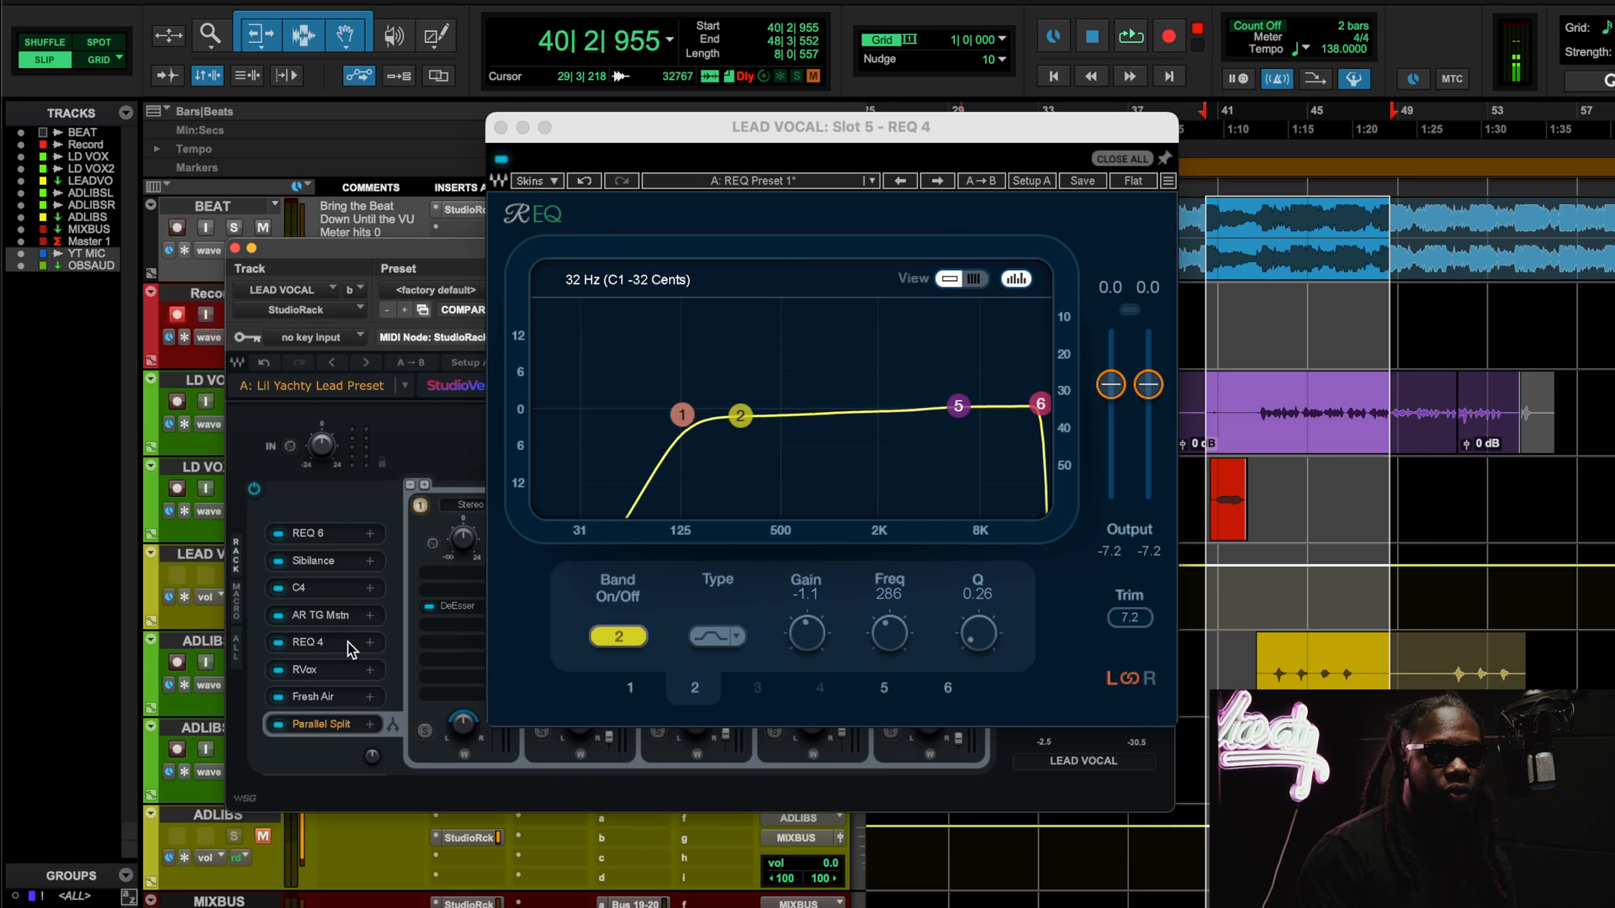
{"action": "left_click_drag", "start_coordinate": [816, 118], "coordinate": [664, 184]}
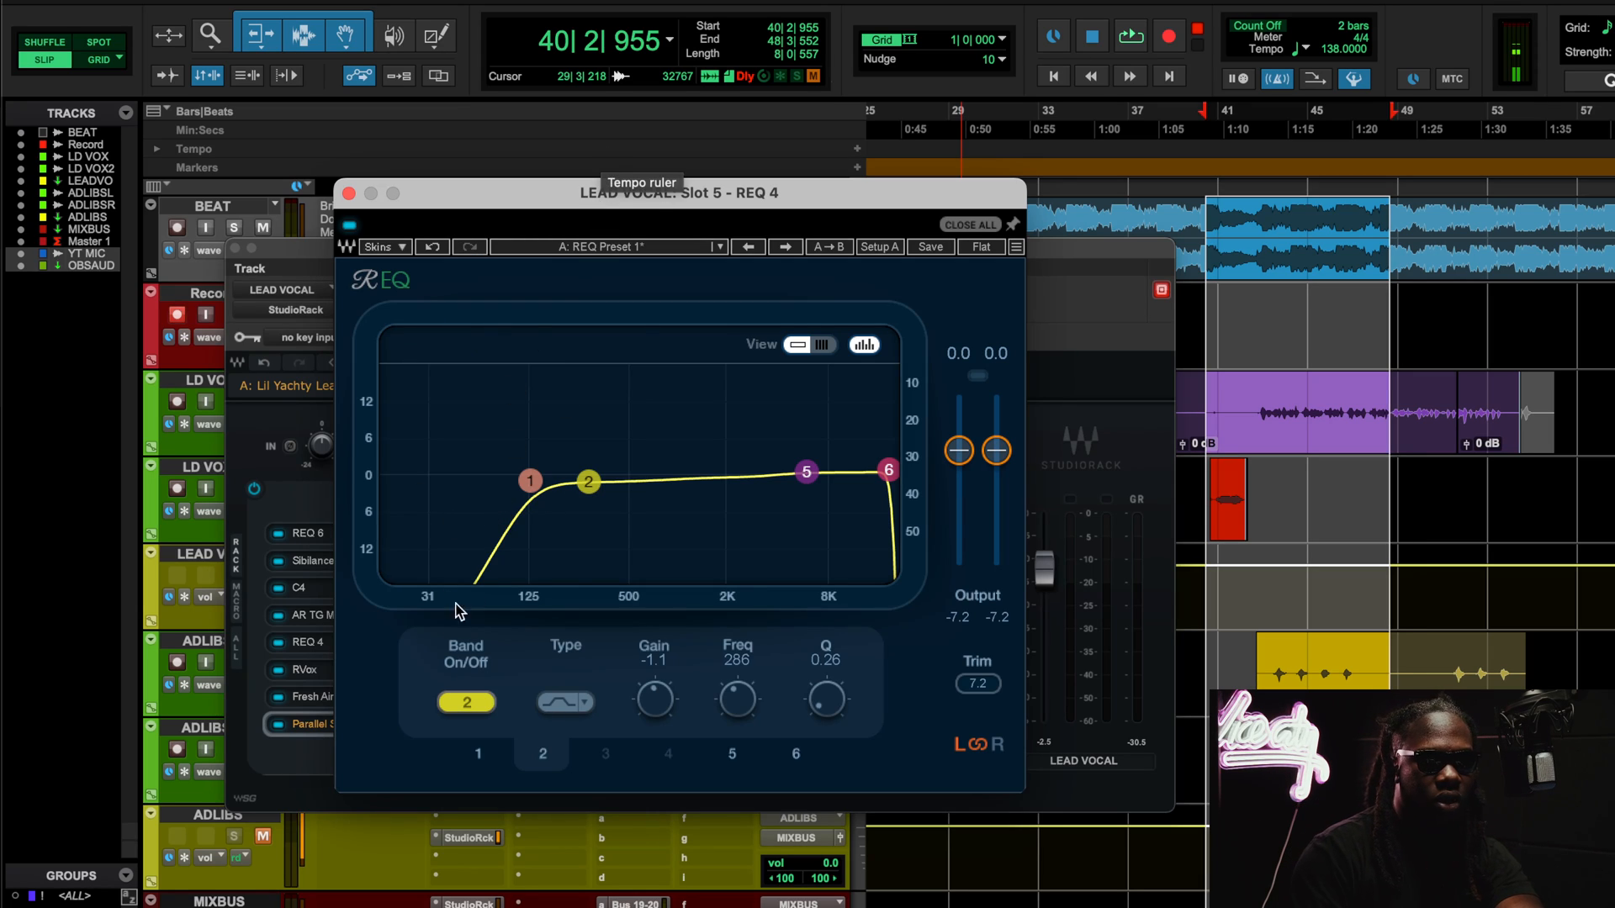
{"action": "key", "text": "space"}
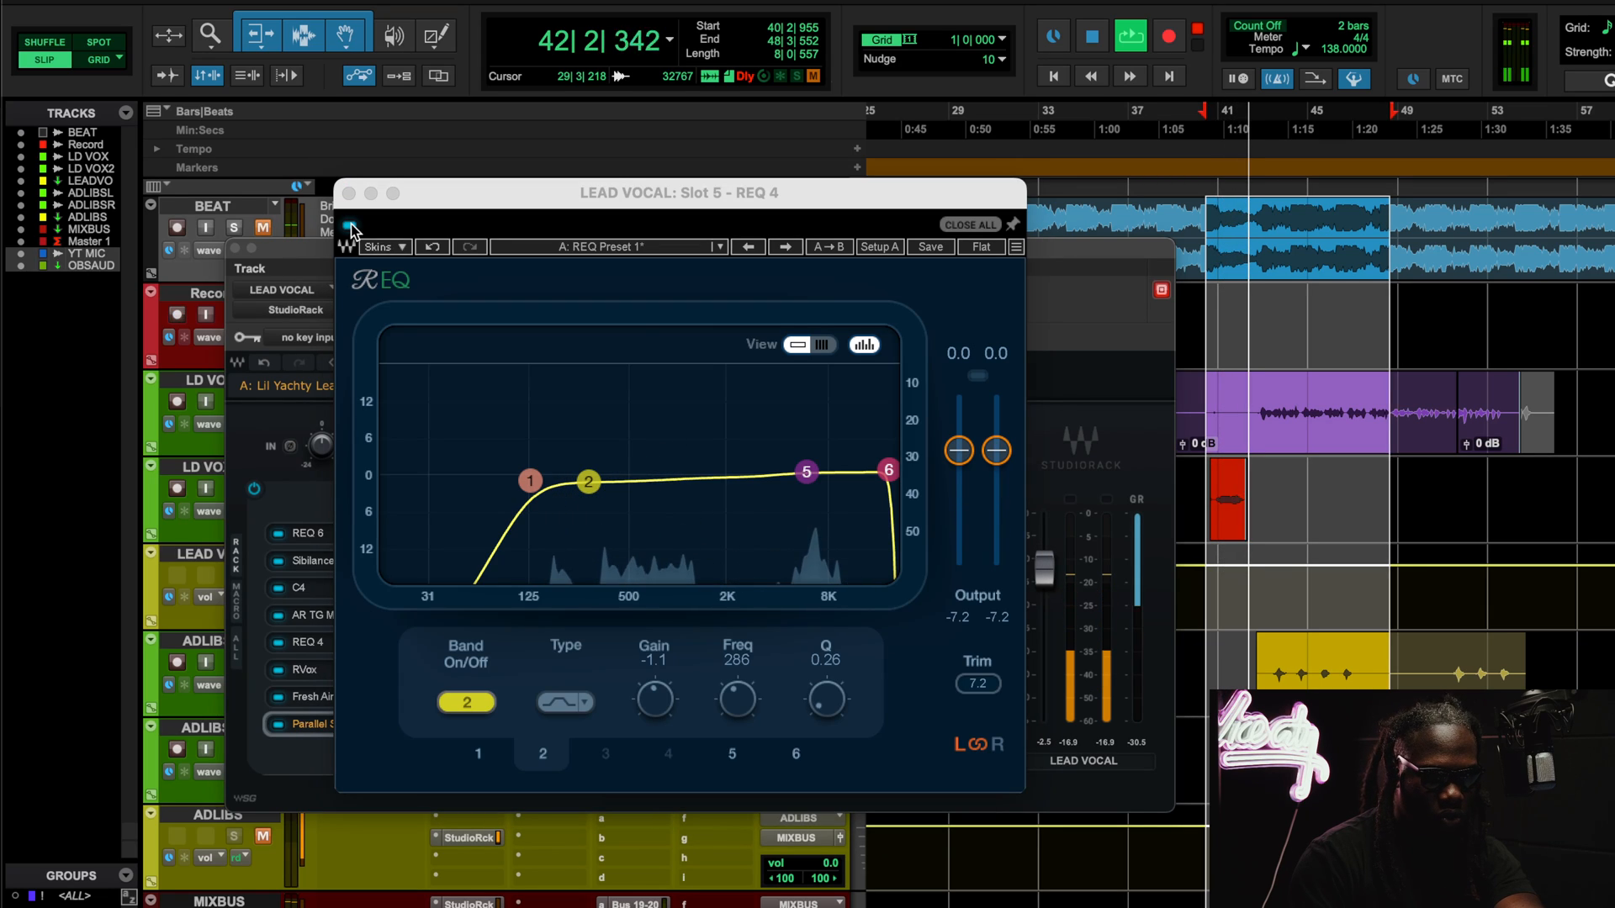
{"action": "left_click", "coordinate": [351, 224]}
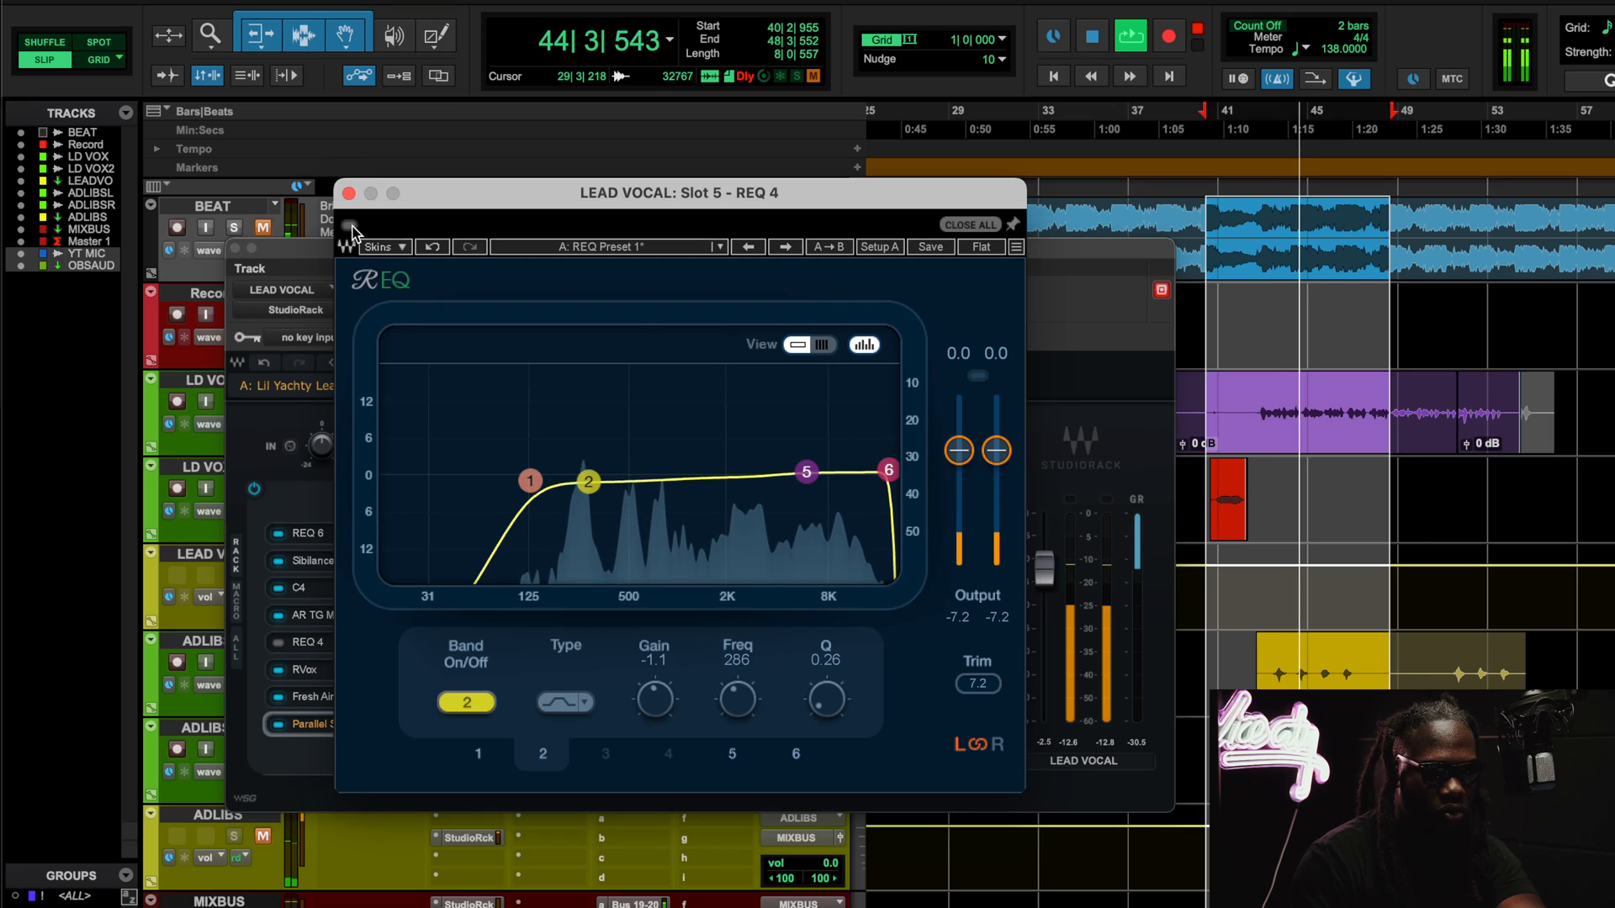
{"action": "left_click", "coordinate": [351, 225]}
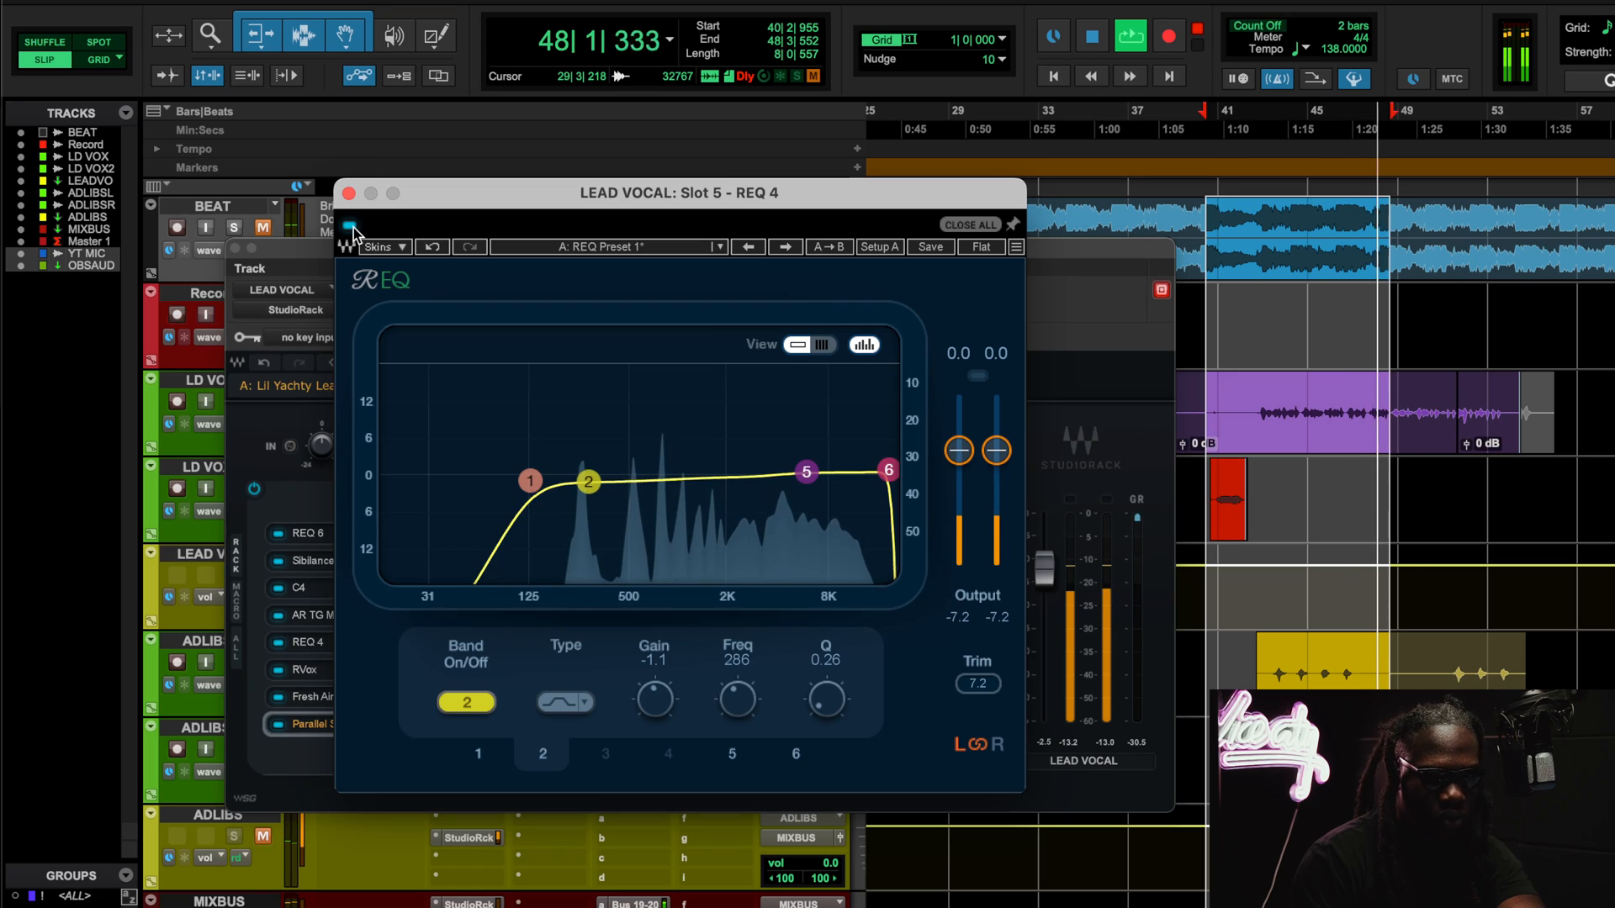
{"action": "key", "text": "space"}
{"action": "left_click", "coordinate": [349, 193]}
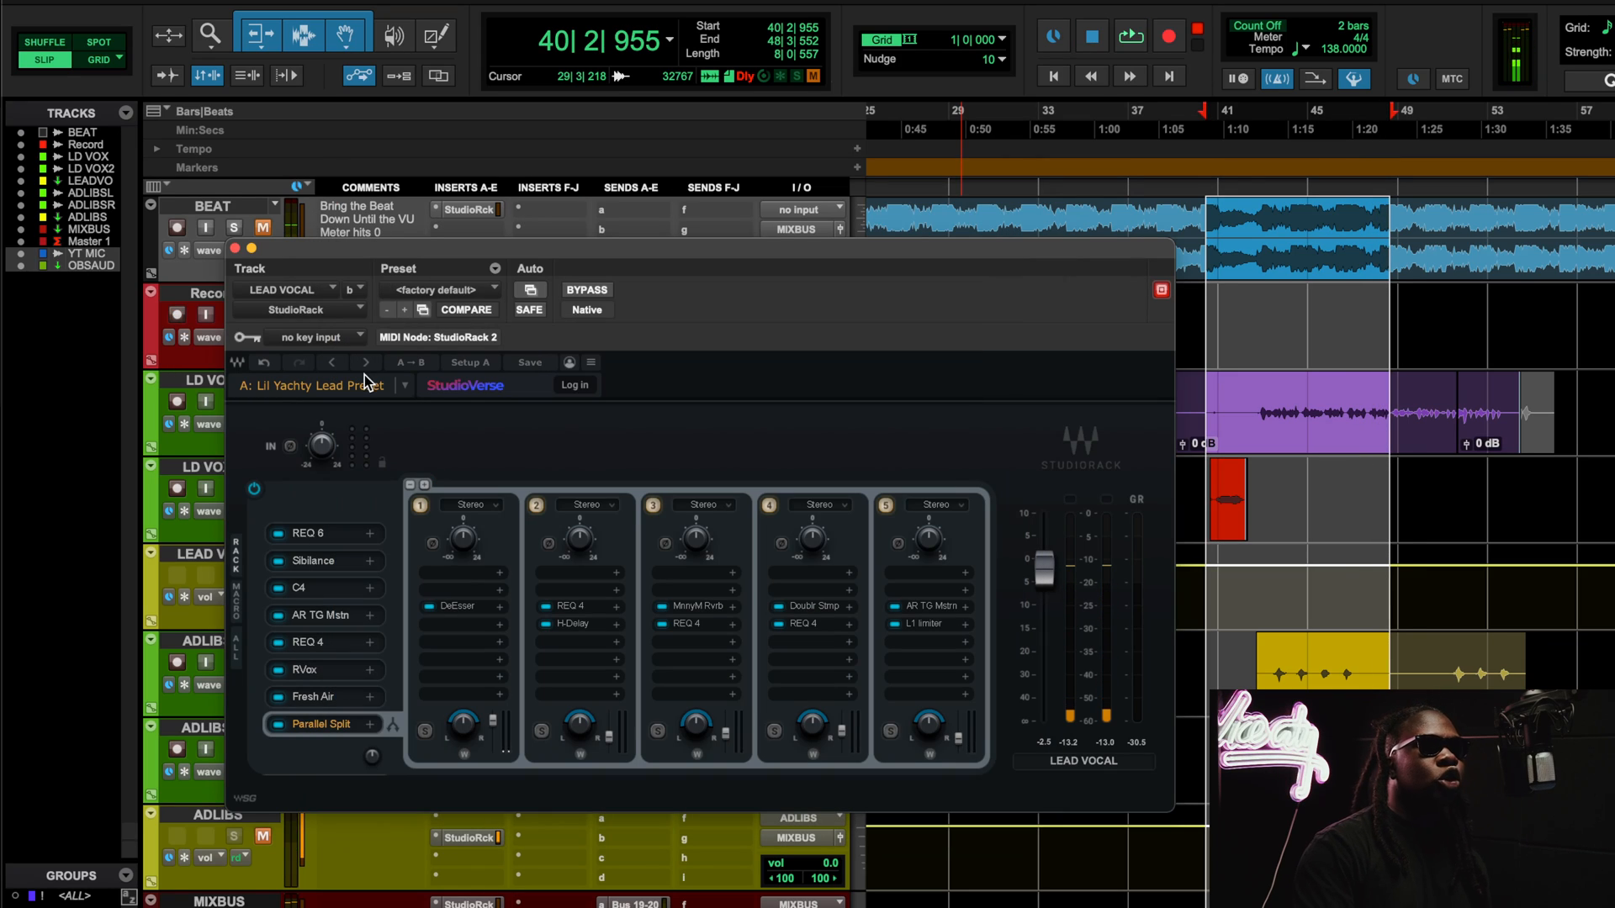
Open the RVox in the rack's sixth slot and compare the looped vocal with the compressor off and on, stopping playback at the end.
{"action": "left_click", "coordinate": [326, 670]}
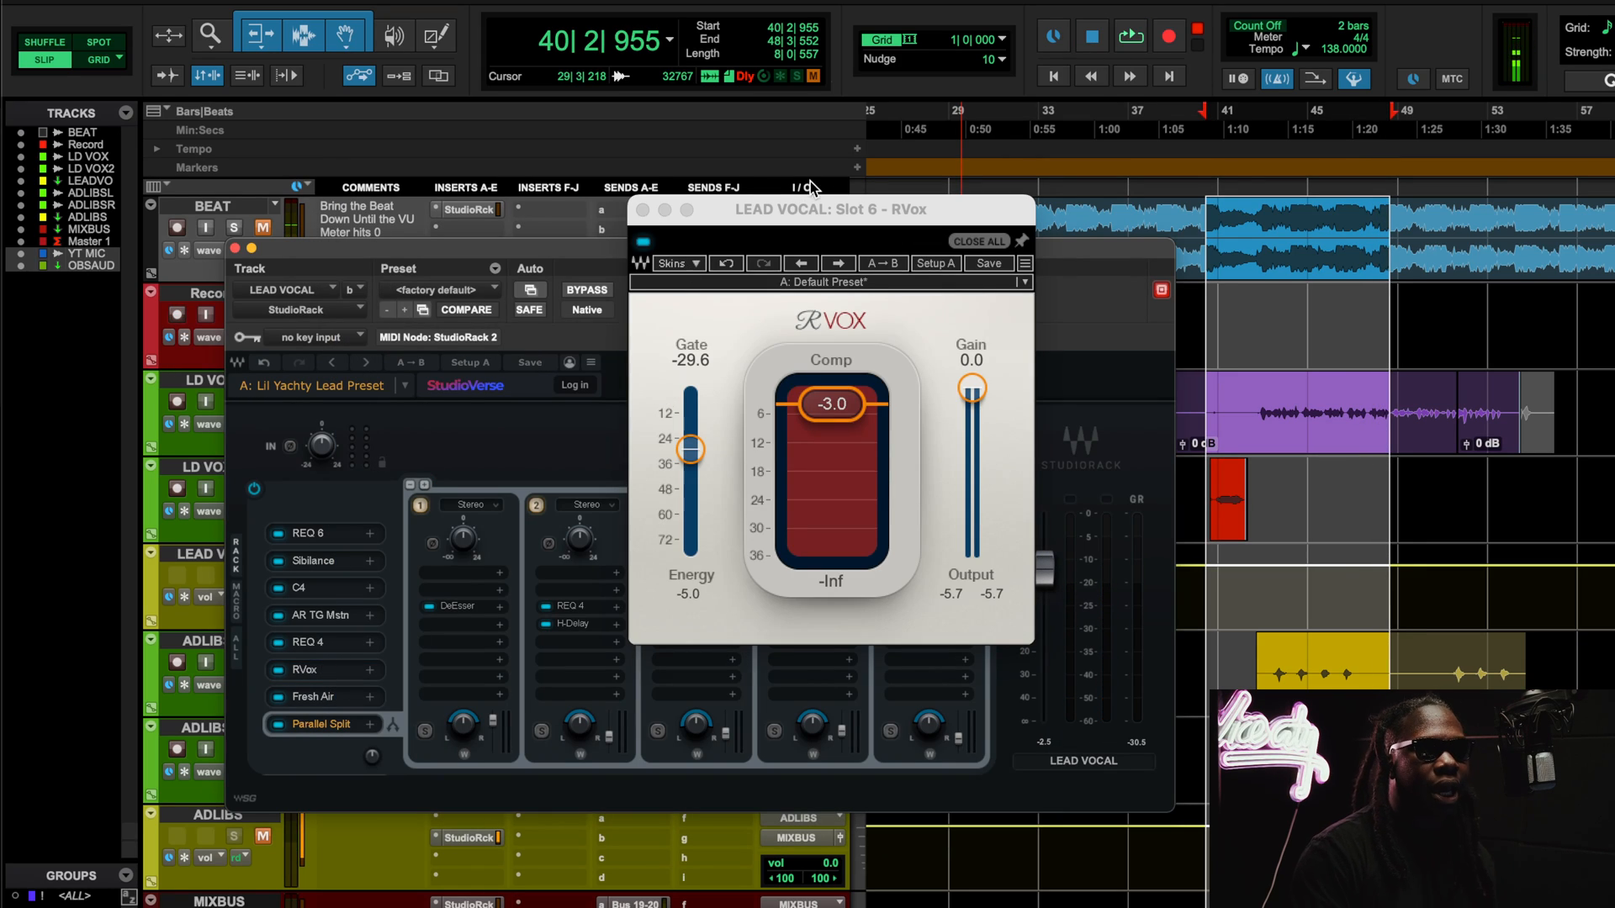
{"action": "left_click_drag", "start_coordinate": [832, 225], "coordinate": [733, 214]}
{"action": "left_click_drag", "start_coordinate": [720, 261], "coordinate": [697, 264]}
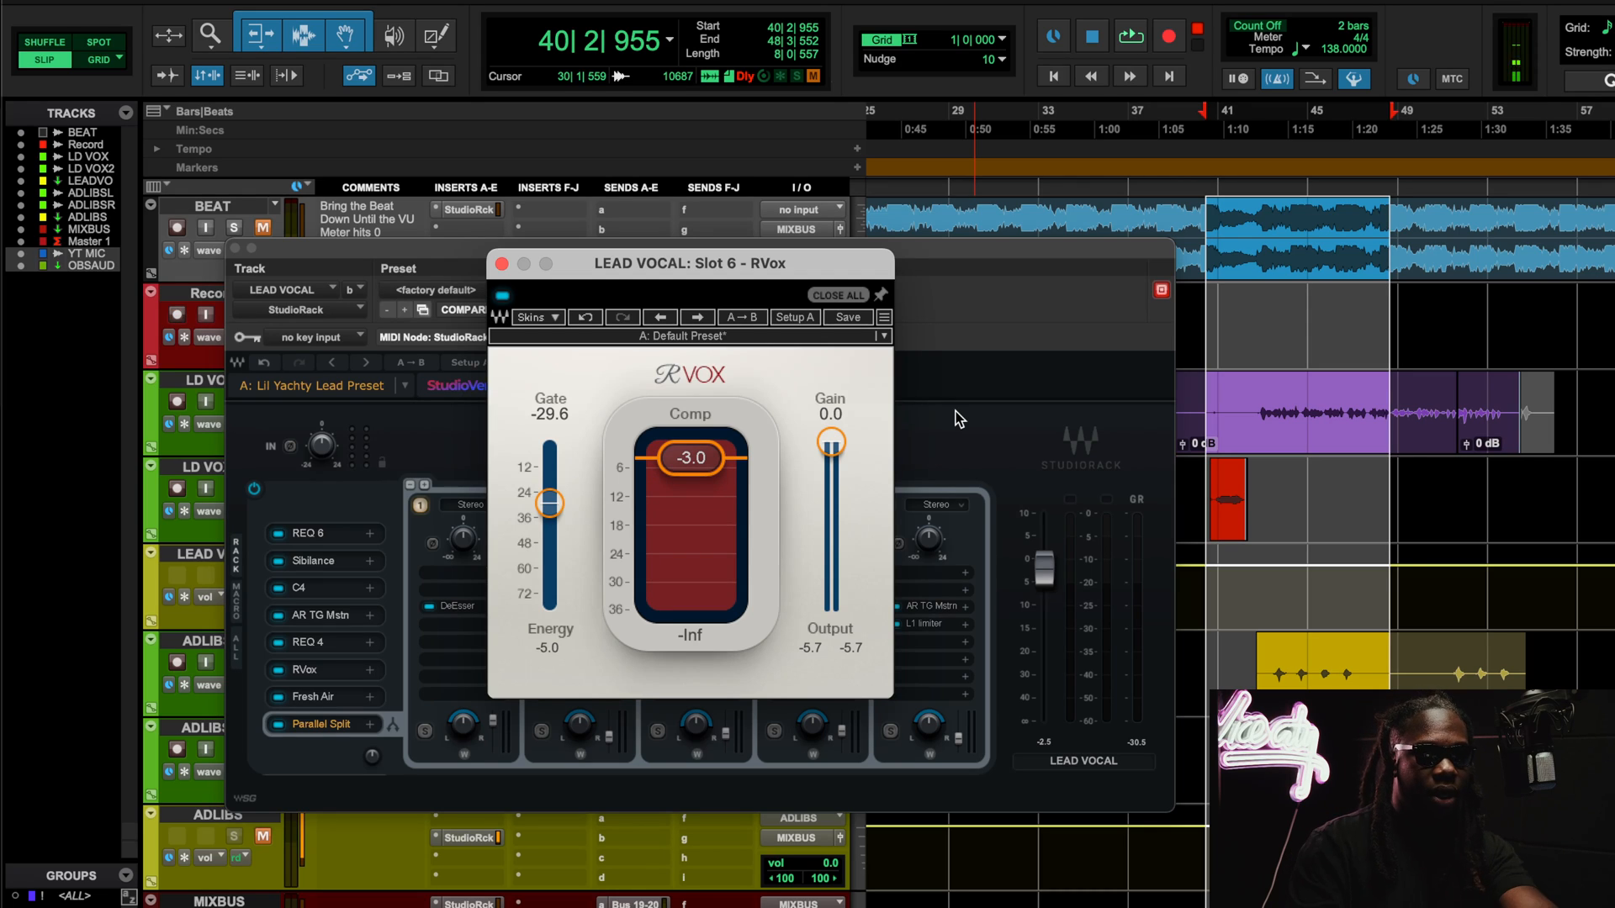
{"action": "key", "text": "space"}
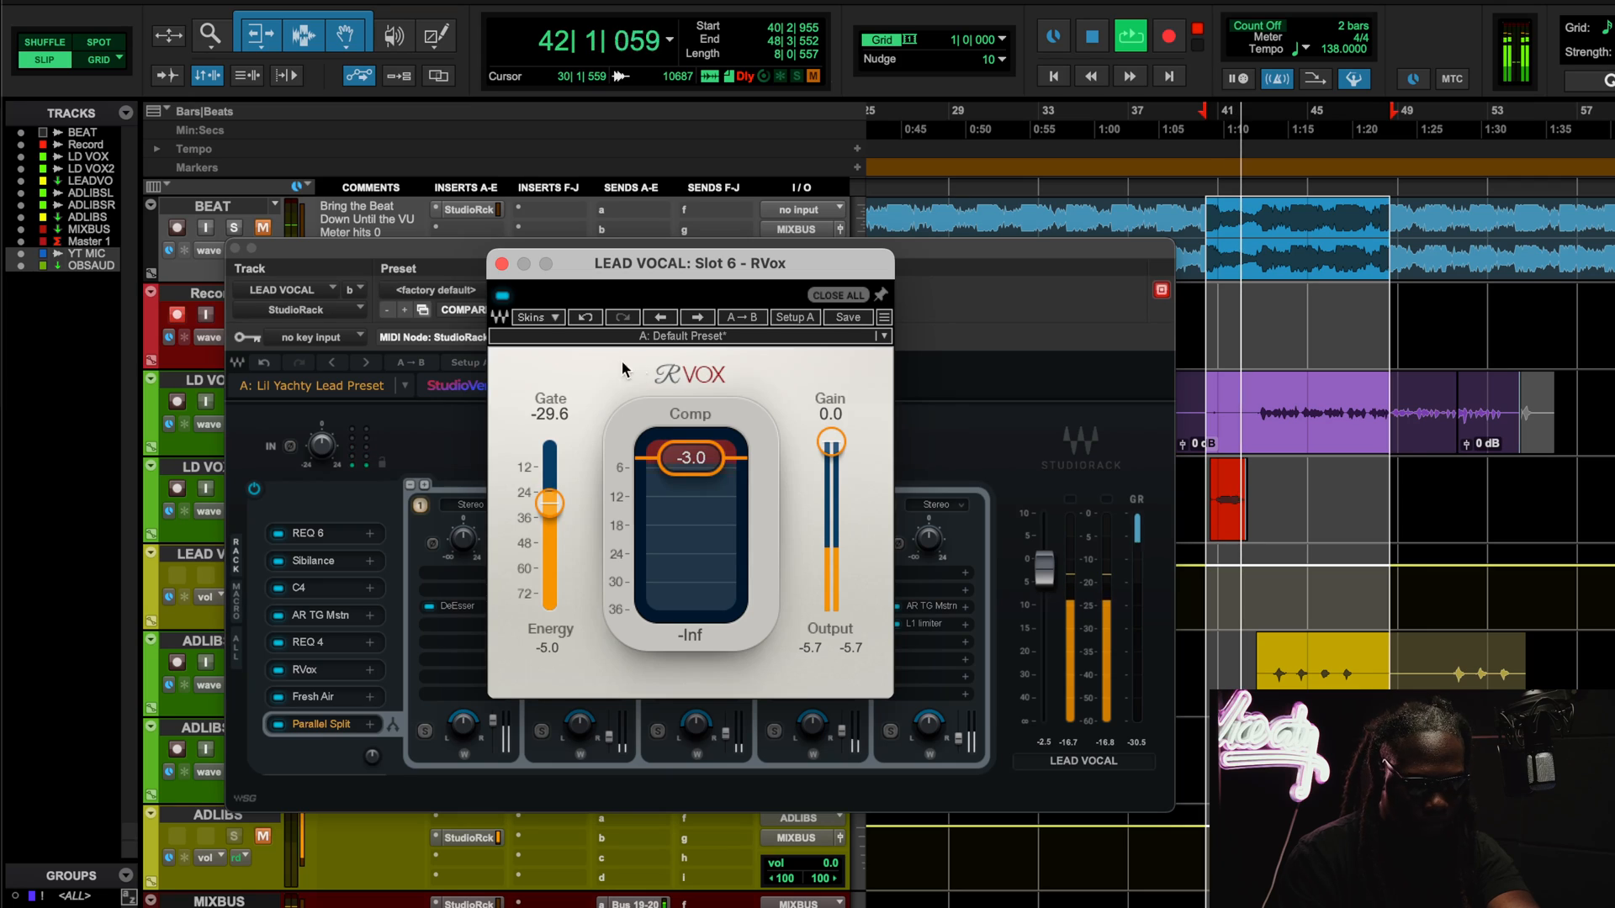
{"action": "left_click", "coordinate": [503, 295]}
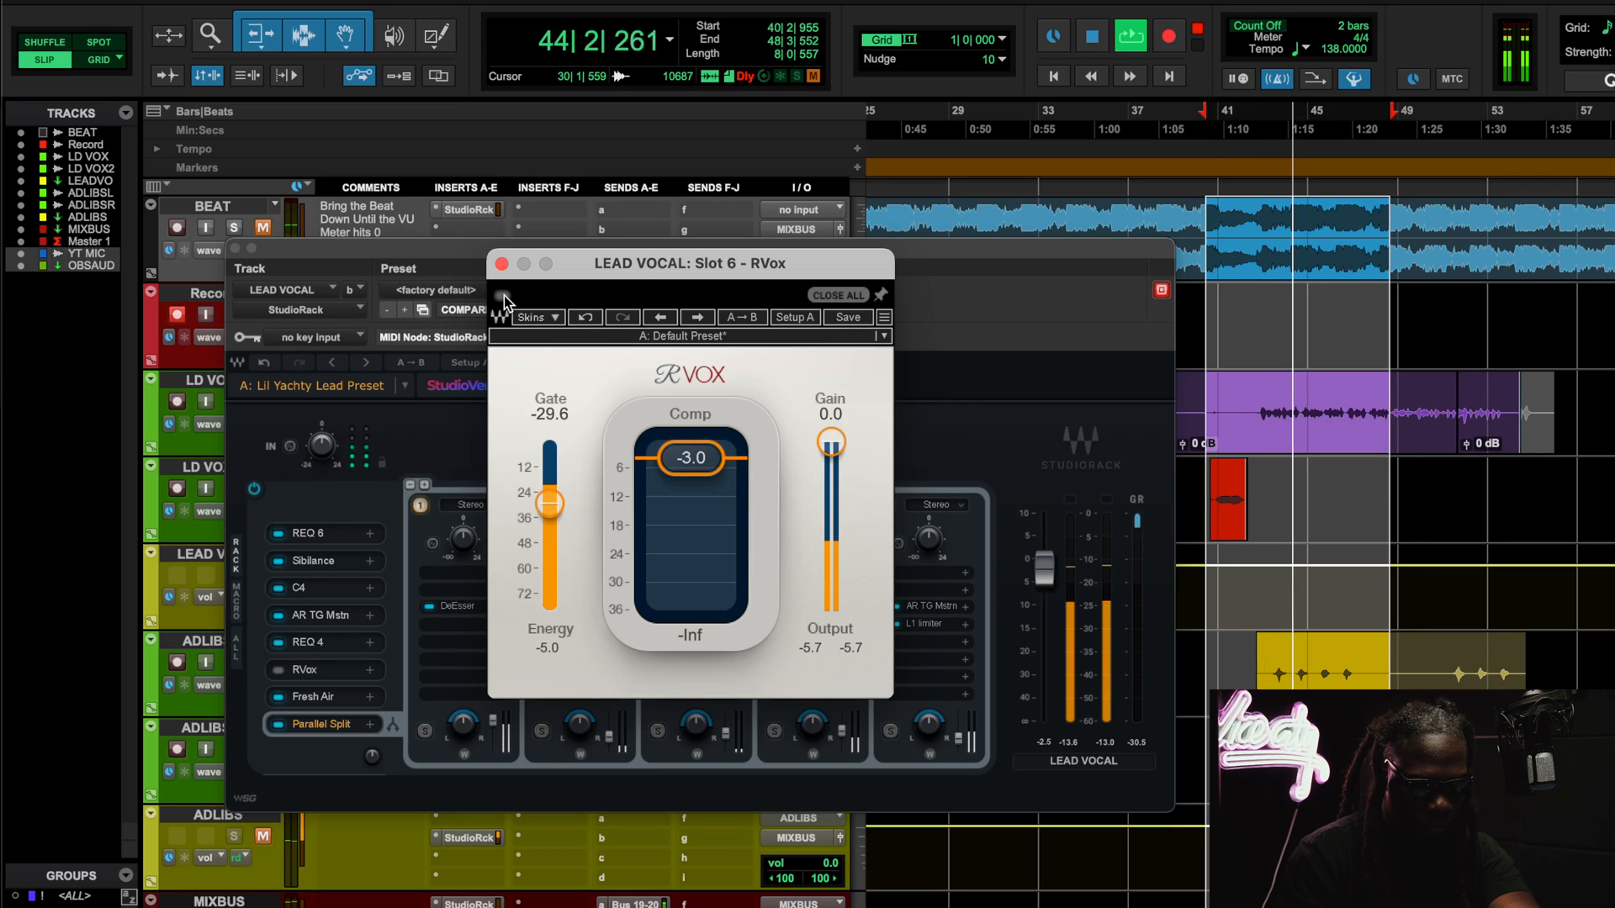
{"action": "left_click", "coordinate": [503, 295]}
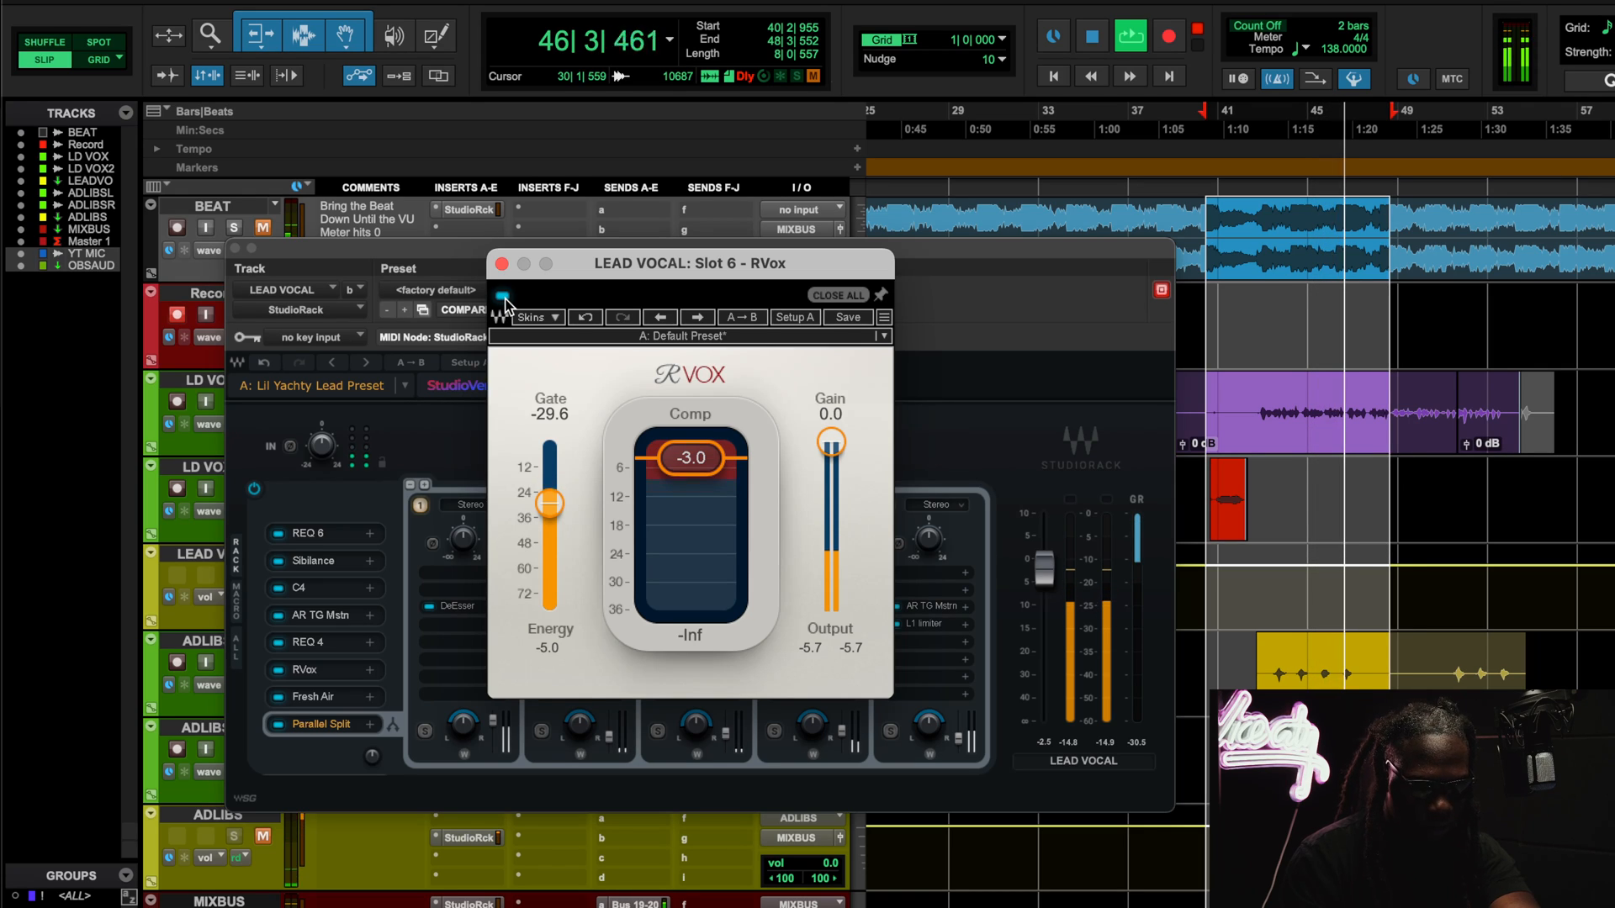
{"action": "key", "text": "space"}
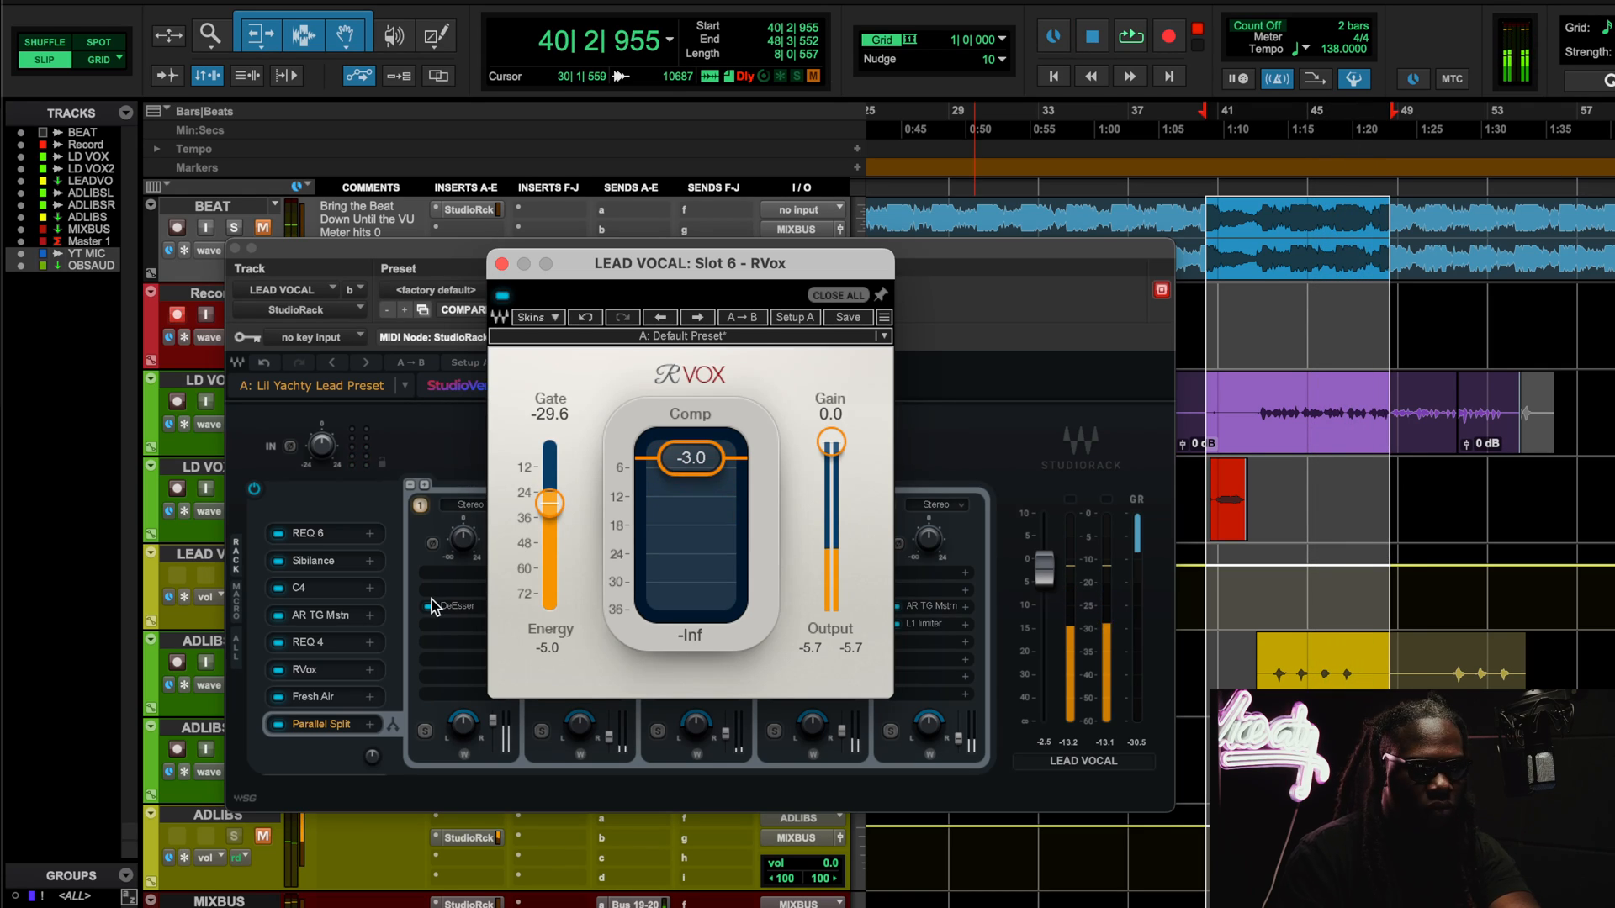
Open the Fresh Air in the rack's seventh slot, compare the looped vocal with it off and on, toggling the BEAT track's mute, and close it.
{"action": "left_click", "coordinate": [335, 696]}
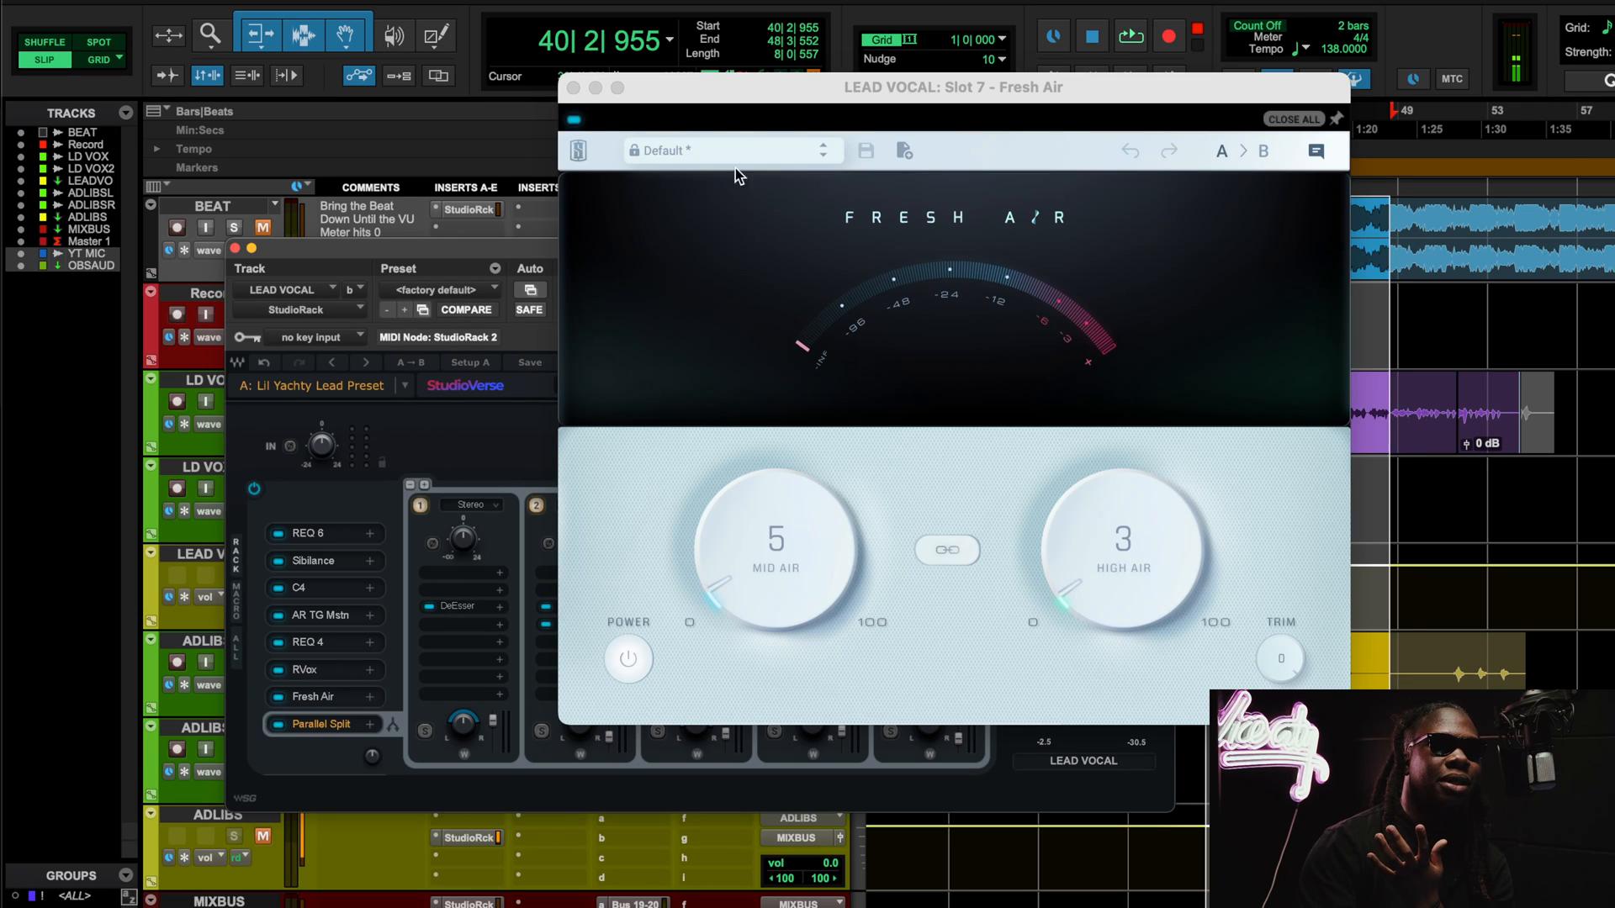
{"action": "left_click_drag", "start_coordinate": [809, 82], "coordinate": [604, 225]}
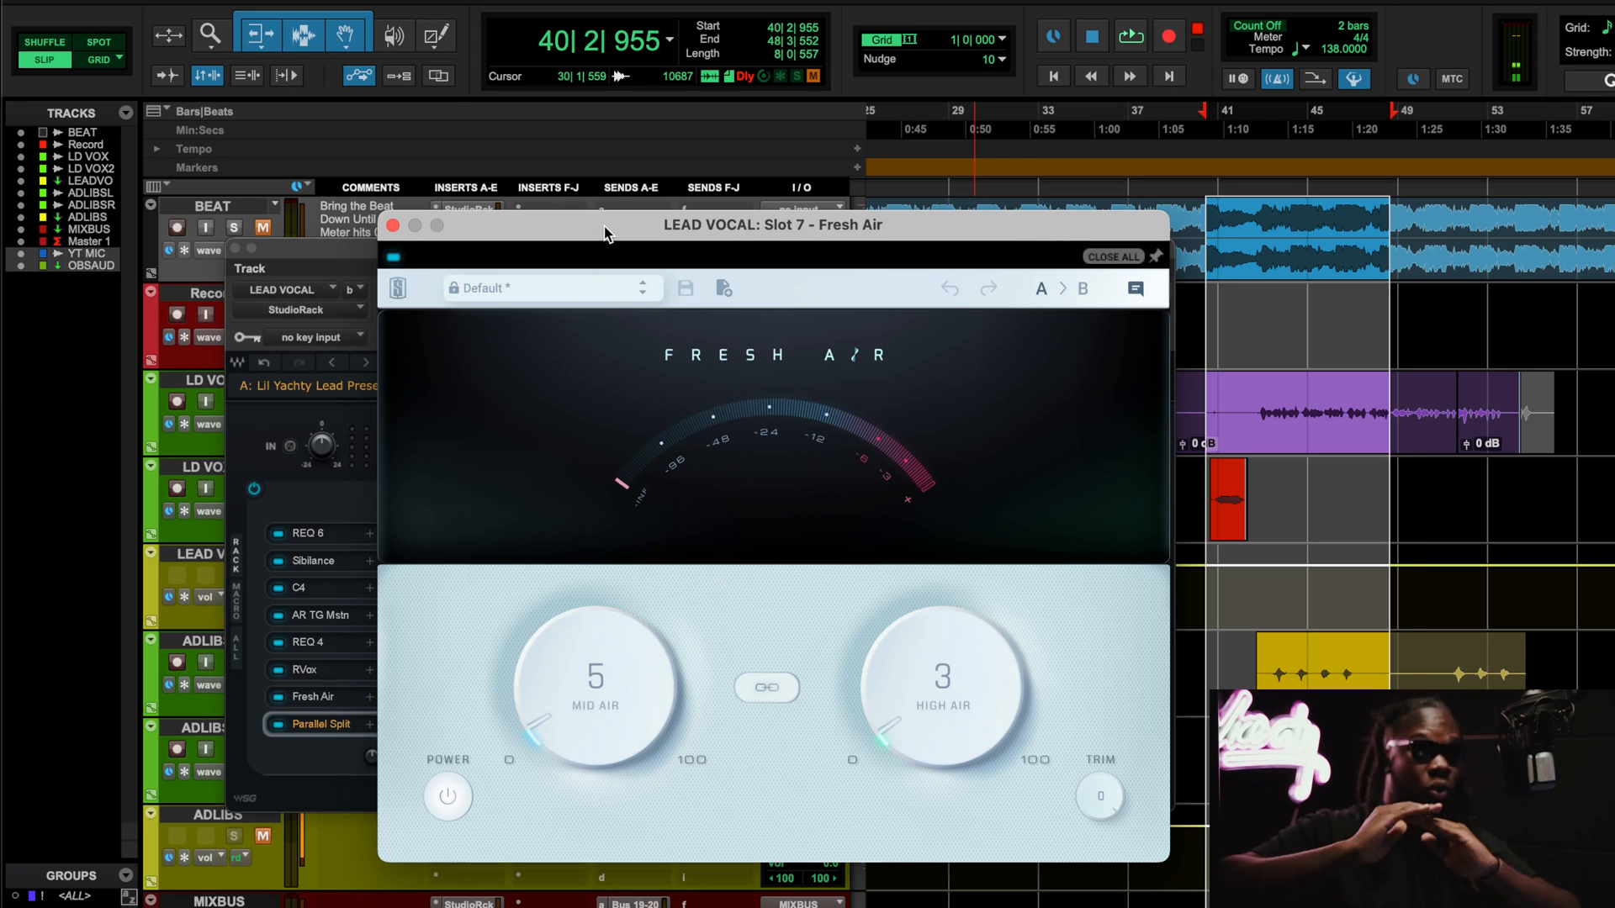
{"action": "key", "text": "space"}
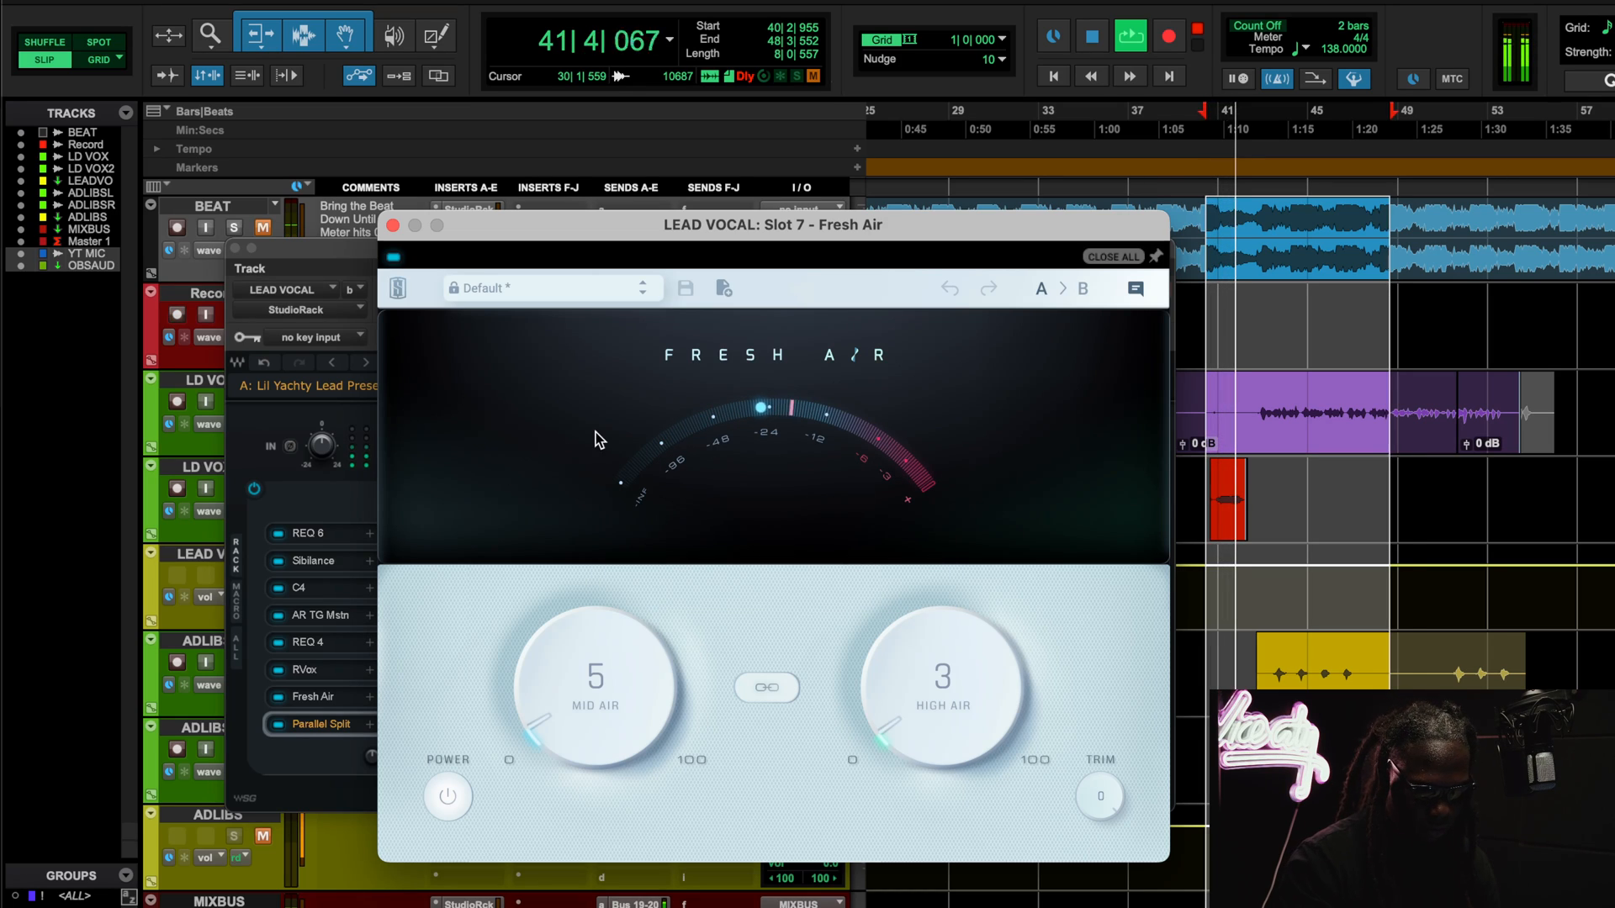
{"action": "left_click", "coordinate": [392, 256]}
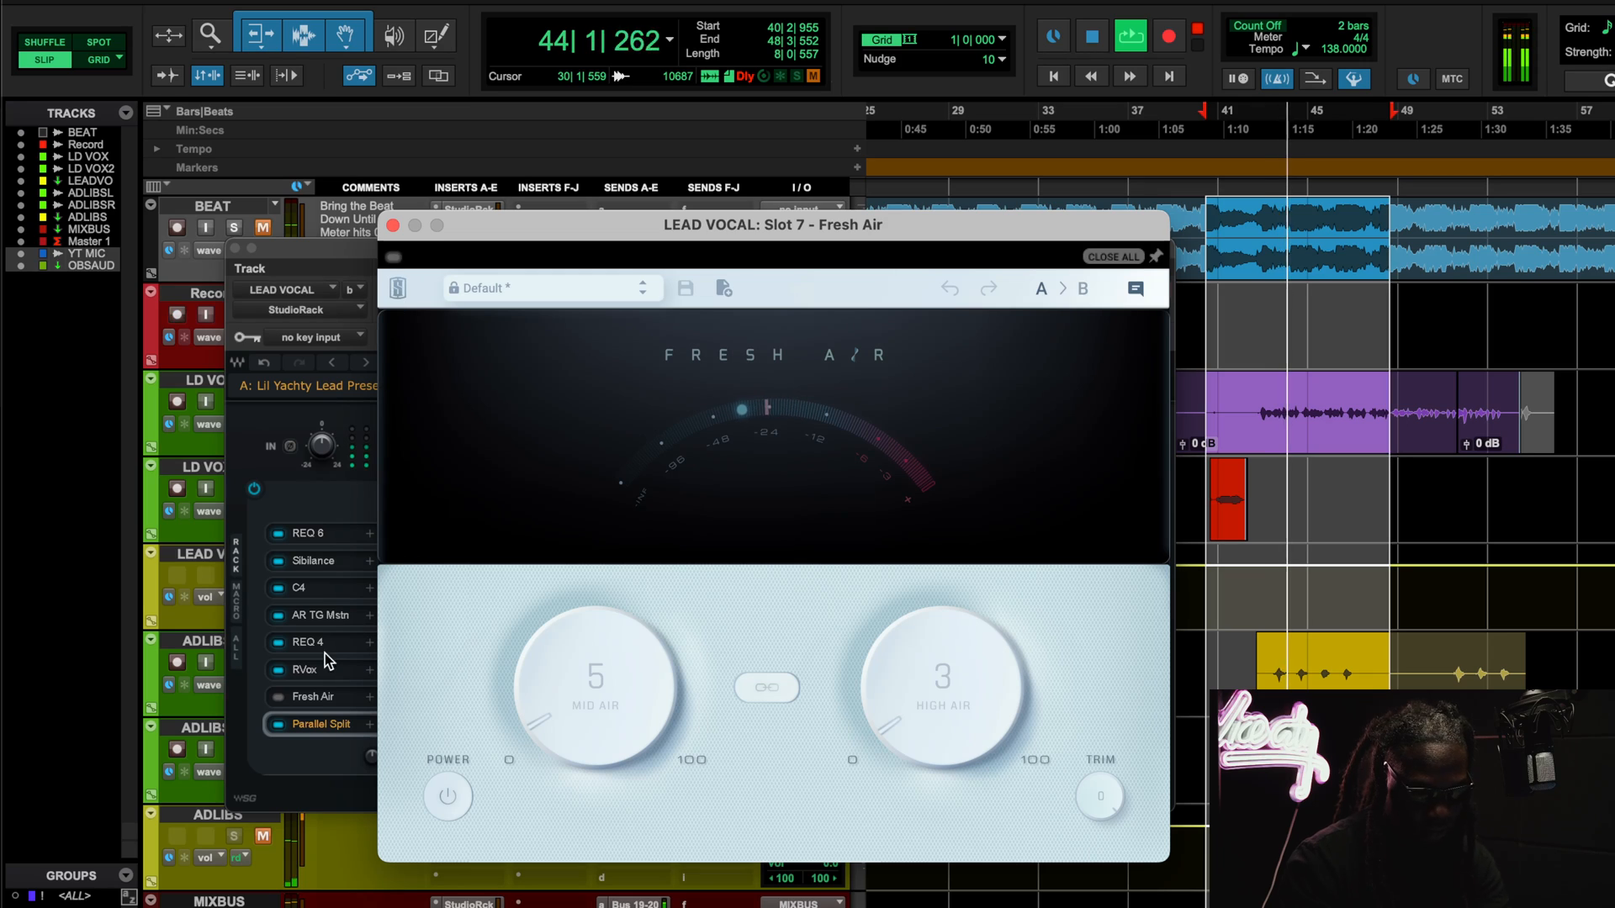
{"action": "left_click", "coordinate": [393, 257]}
{"action": "left_click", "coordinate": [267, 227]}
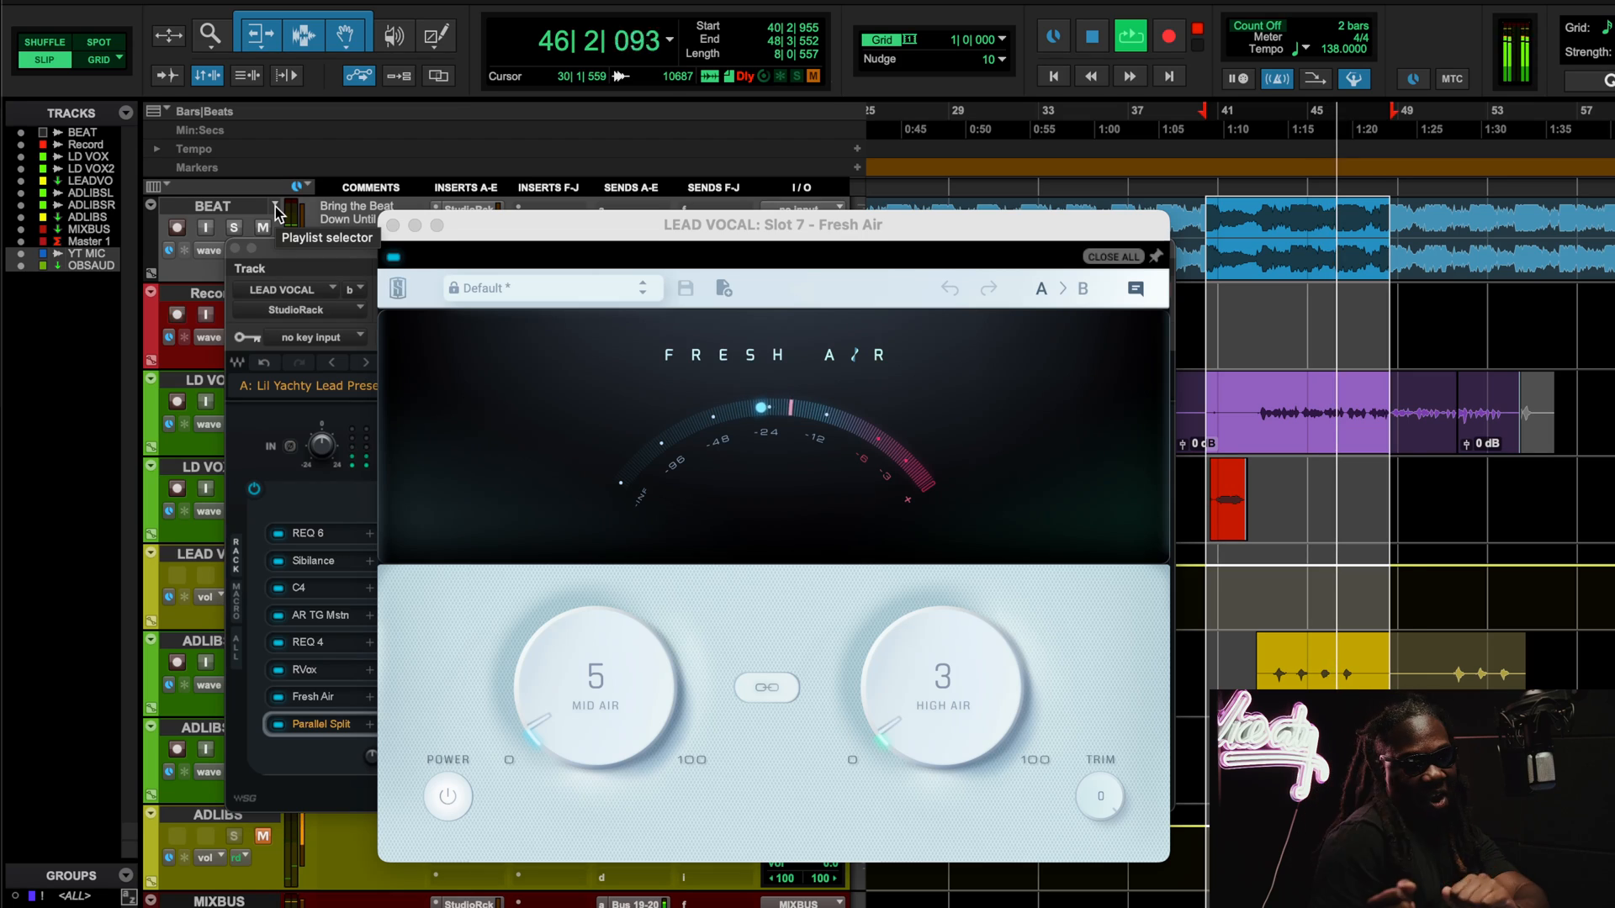
{"action": "key", "text": "space"}
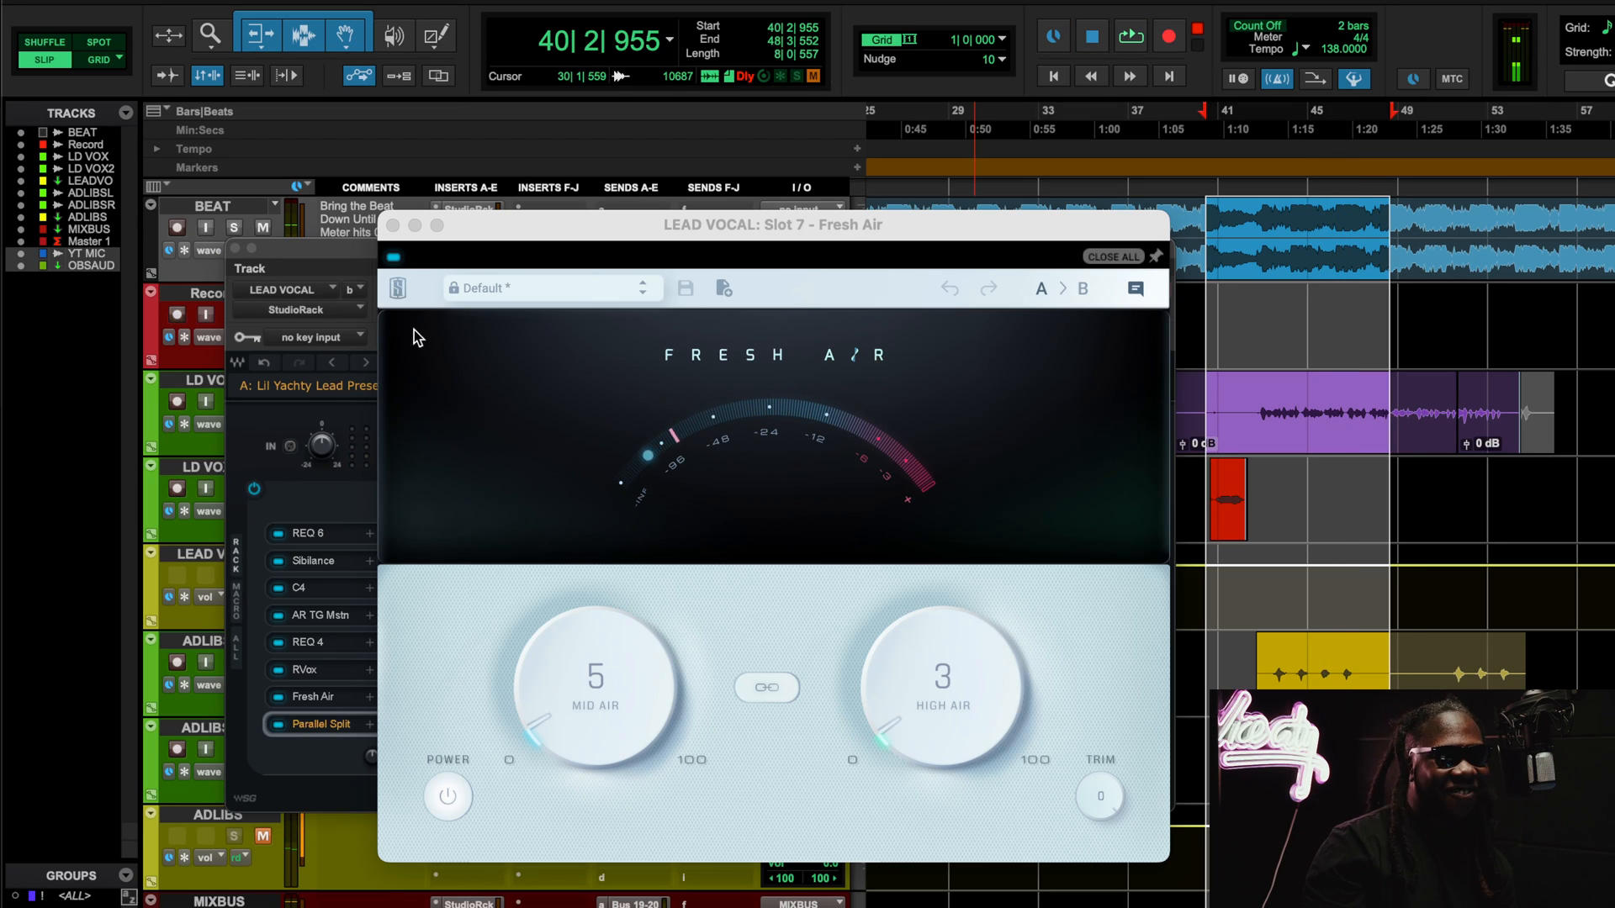
{"action": "left_click", "coordinate": [392, 225]}
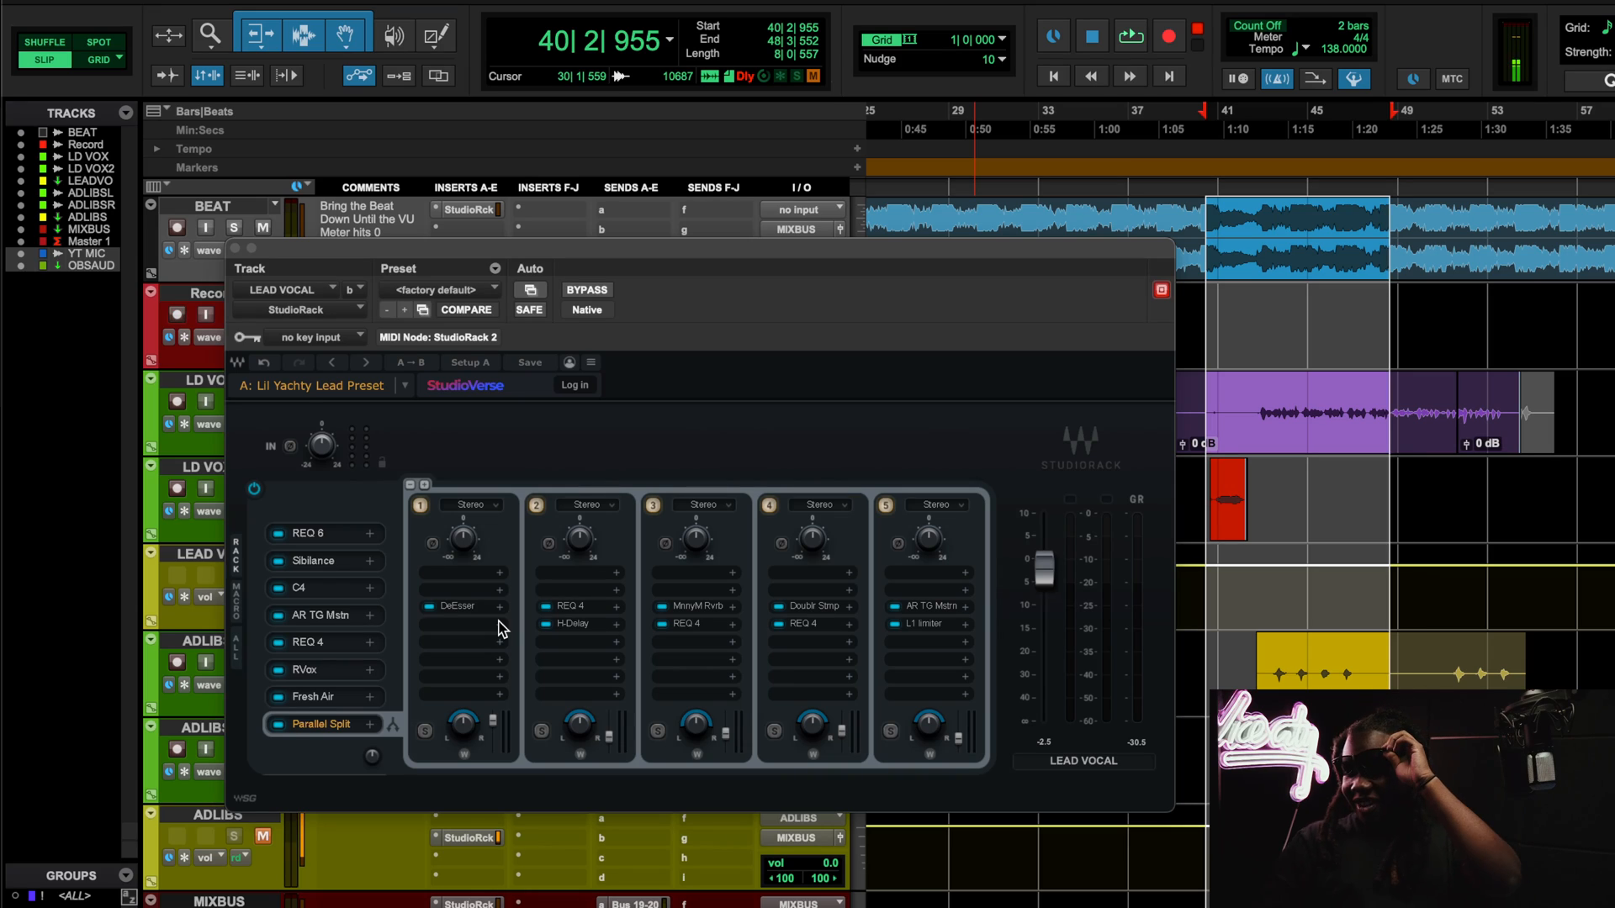
Examine the DeEsser in the first parallel chain and the REQ 4 and H-Delay in the second, closing each plug-in.
{"action": "left_click", "coordinate": [454, 606]}
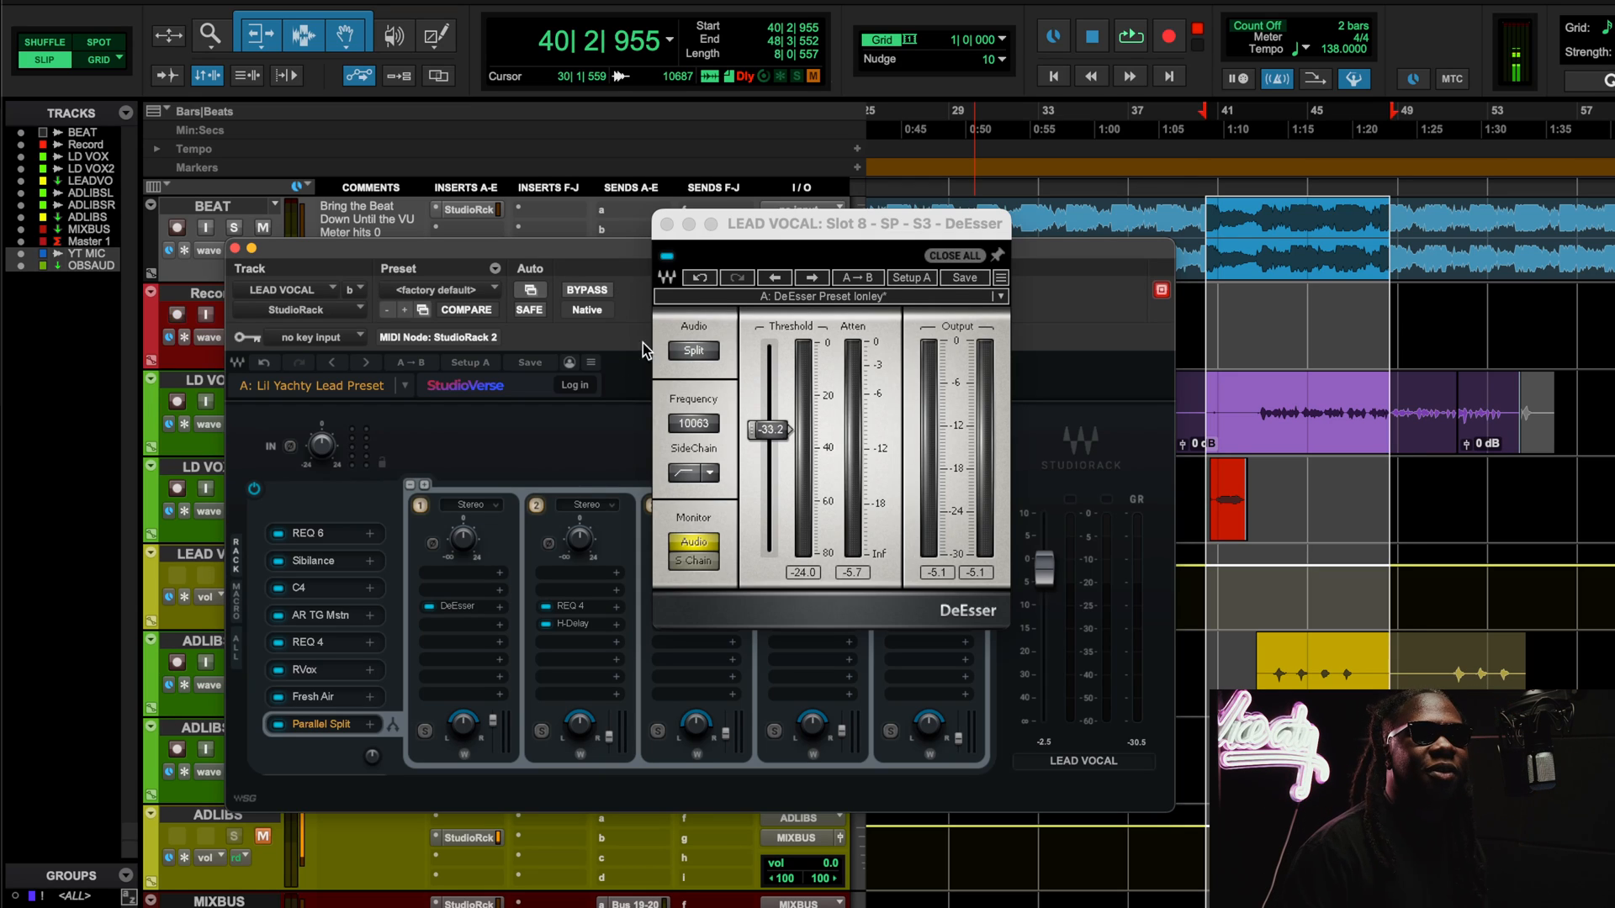
{"action": "left_click", "coordinate": [667, 223]}
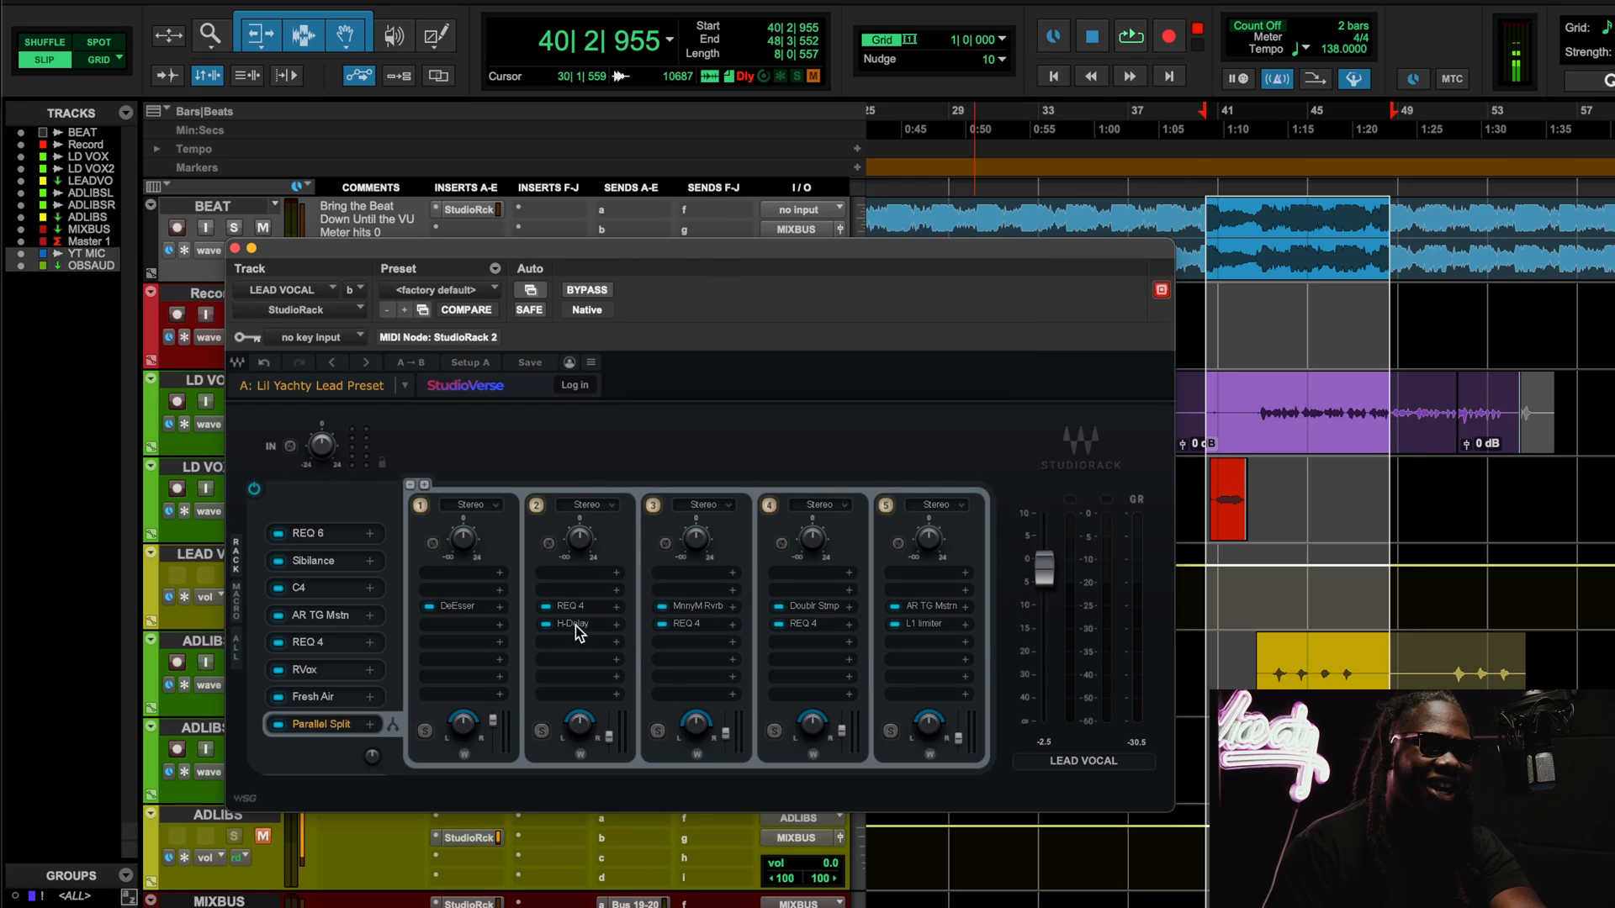
{"action": "left_click", "coordinate": [582, 607]}
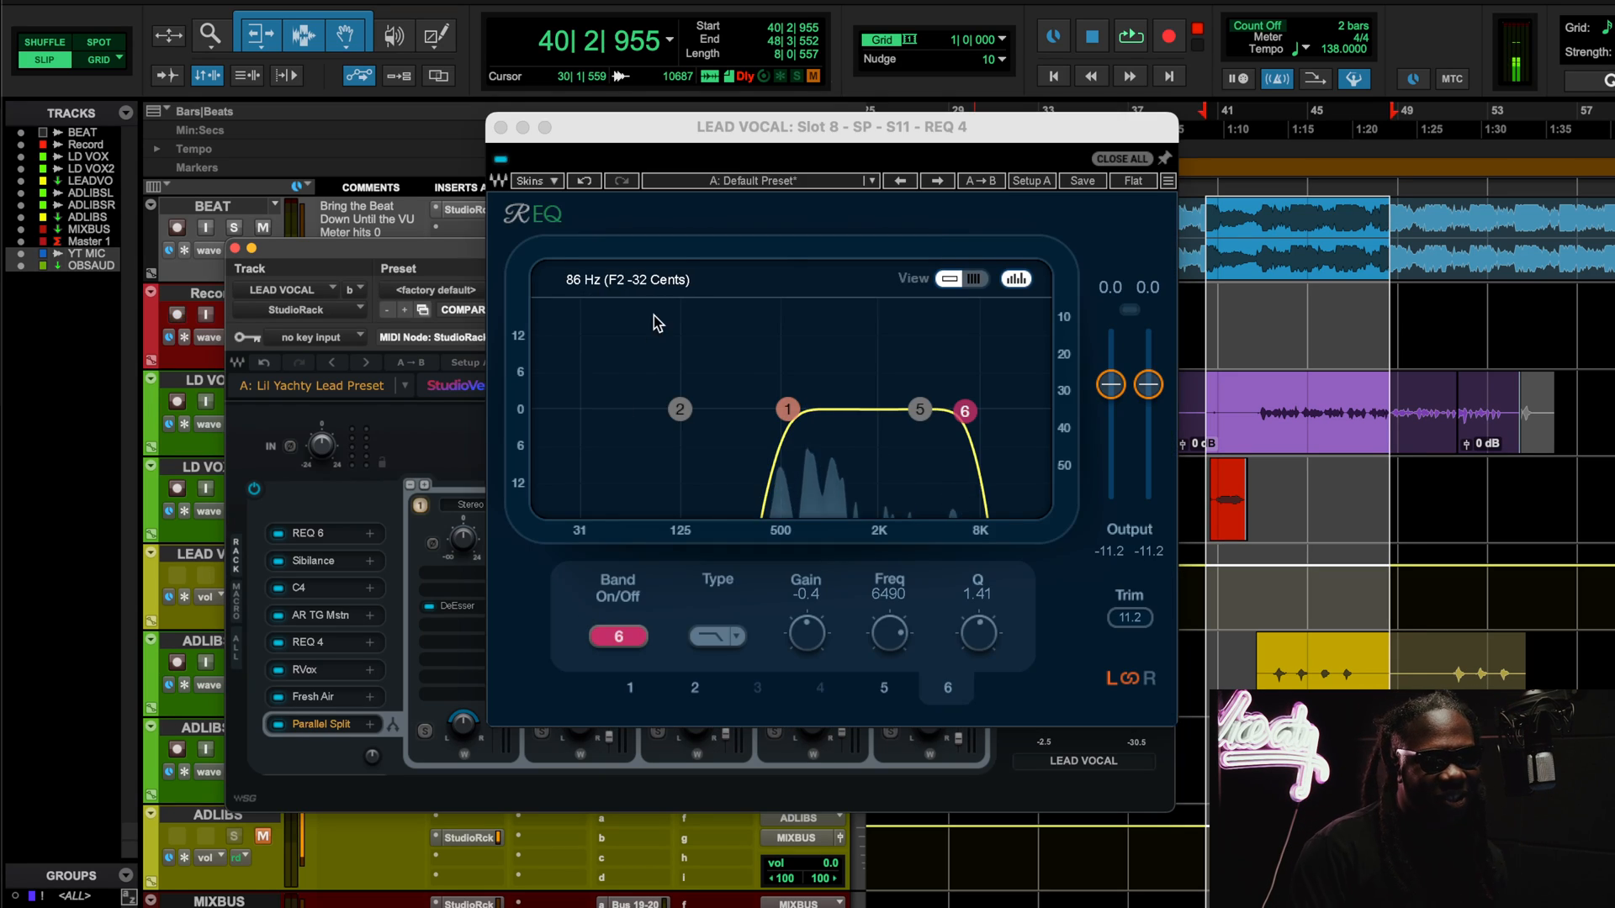
{"action": "left_click", "coordinate": [500, 127]}
{"action": "left_click", "coordinate": [580, 623]}
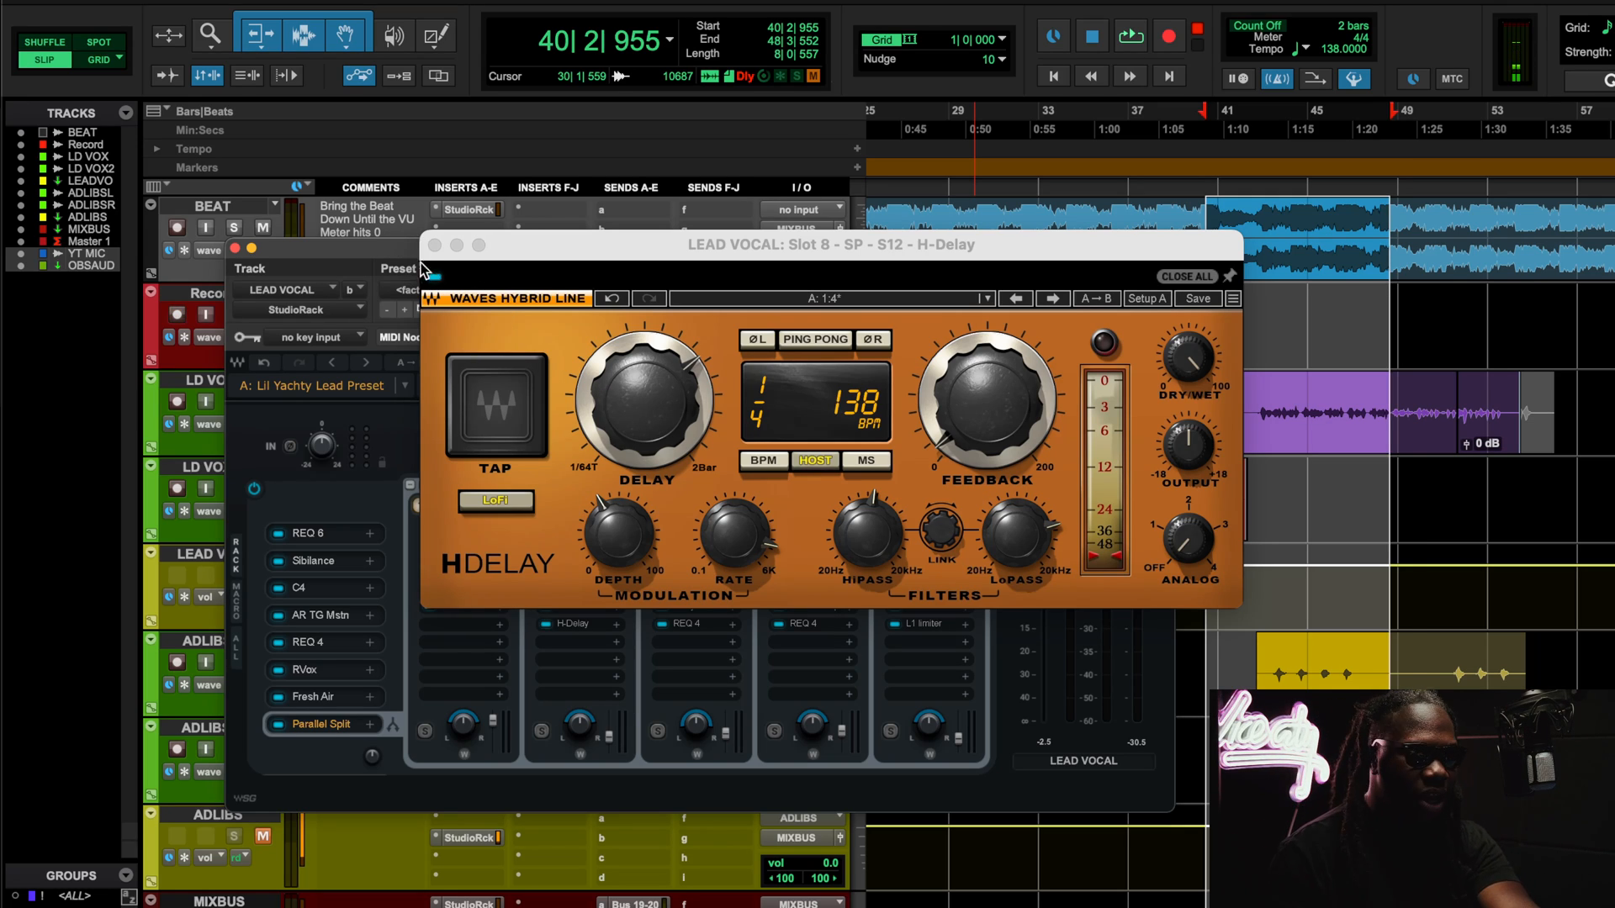
{"action": "left_click", "coordinate": [434, 246]}
Open the MannyM Reverb in the third parallel chain and examine its reverb settings and phaser amount.
{"action": "left_click", "coordinate": [681, 606]}
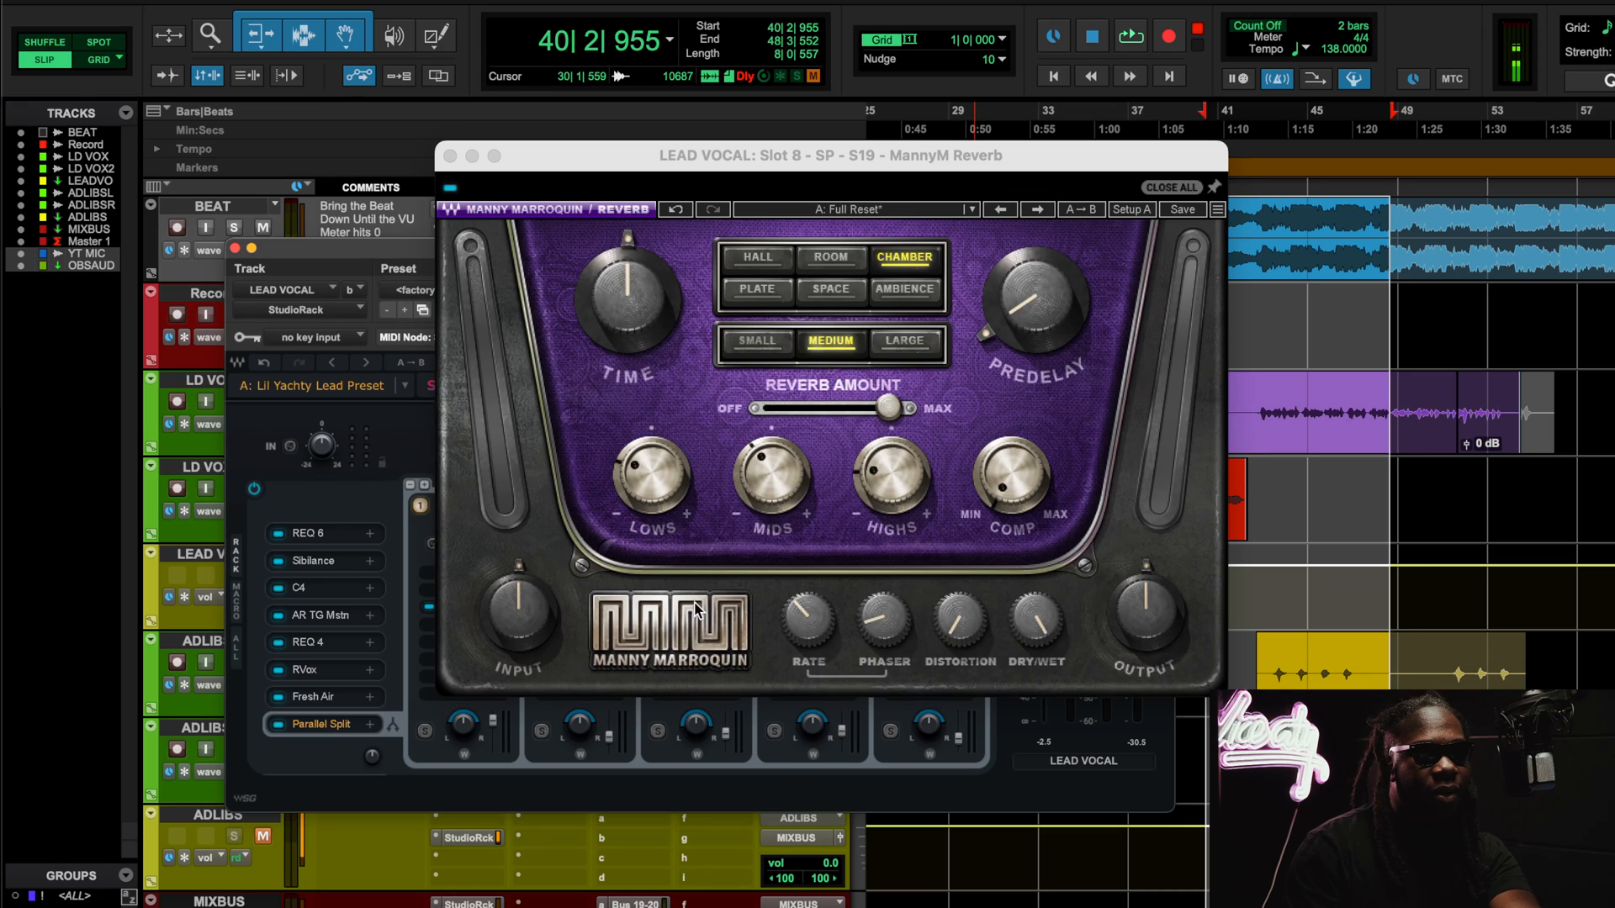
{"action": "left_click_drag", "start_coordinate": [828, 162], "coordinate": [715, 215]}
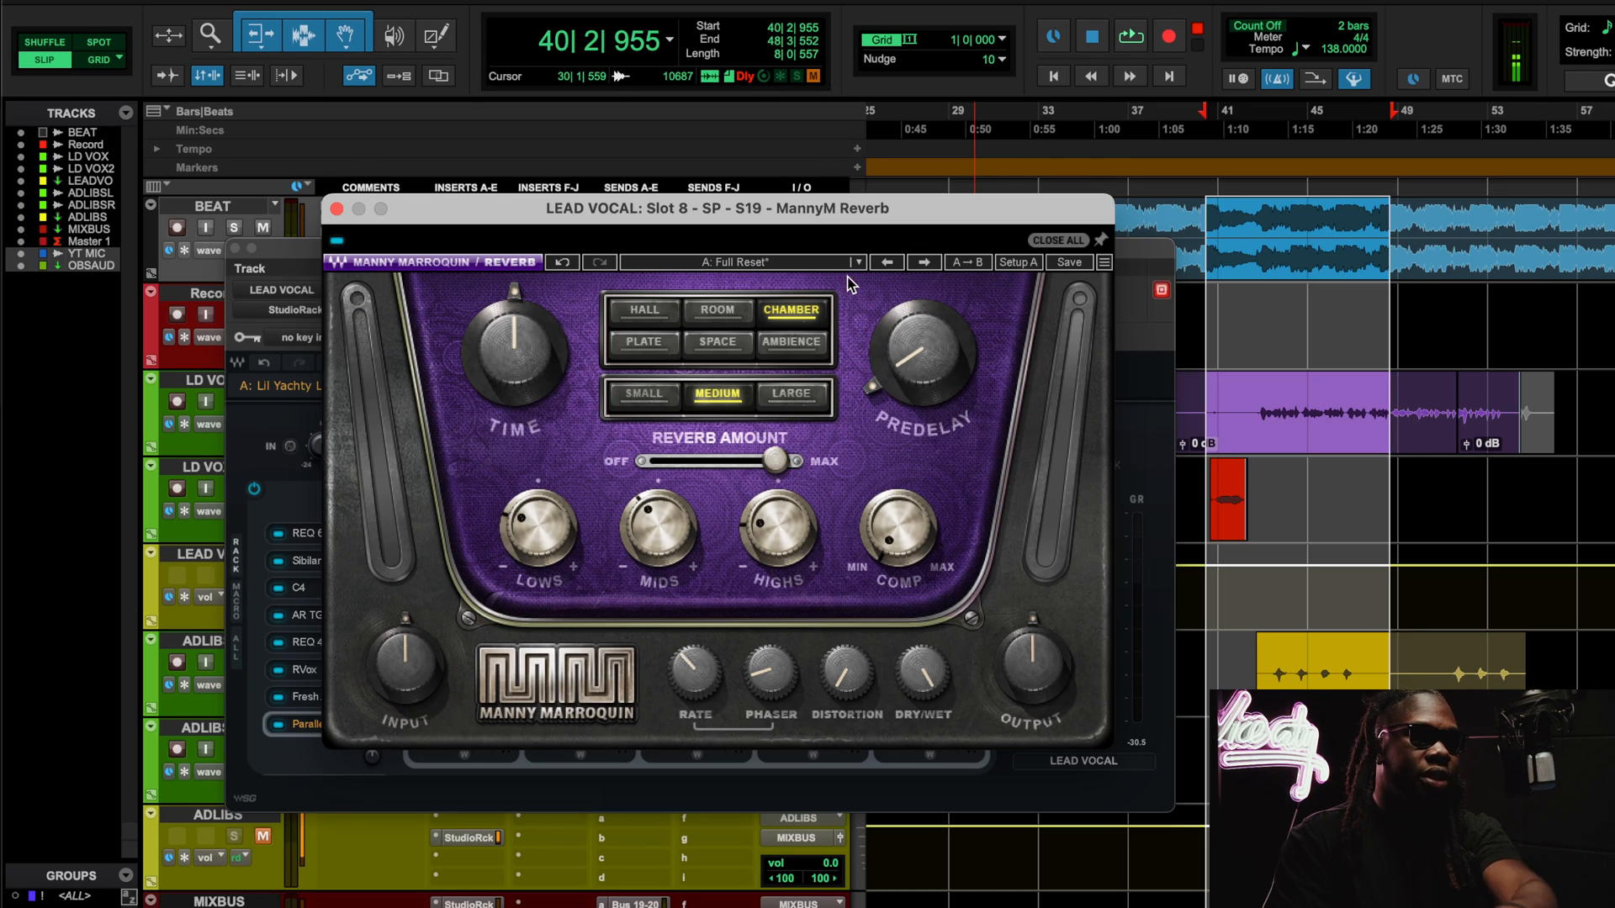
{"action": "mouse_move", "coordinate": [783, 688]}
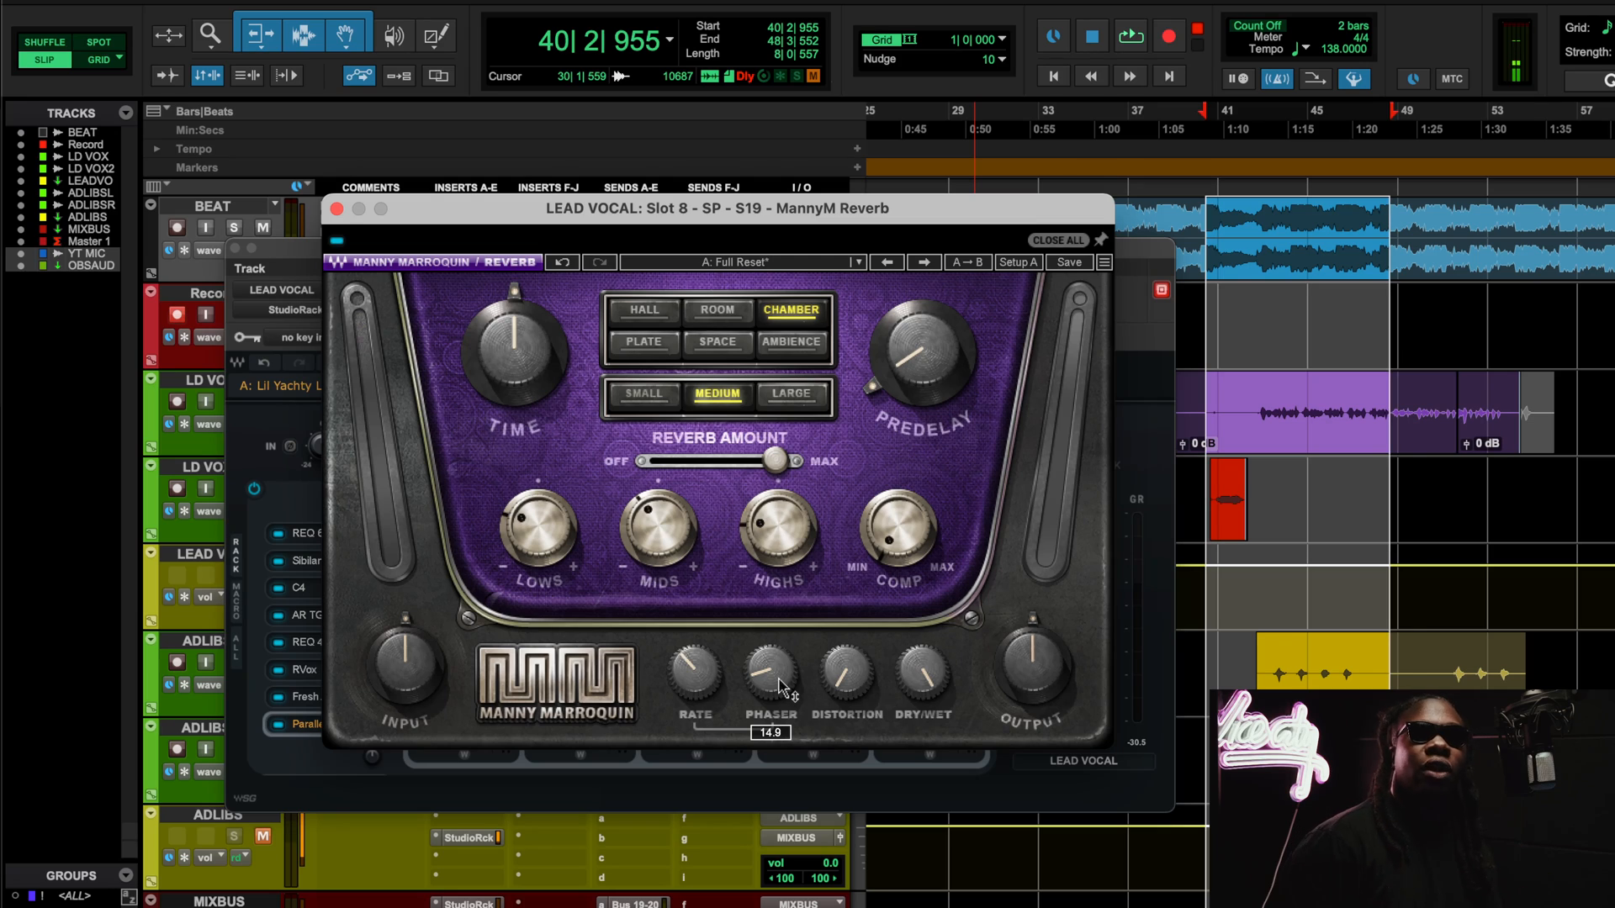
Audition the looped vocal with the MannyM Reverb's phaser turned up, and undo the phaser change.
{"action": "key", "text": "space"}
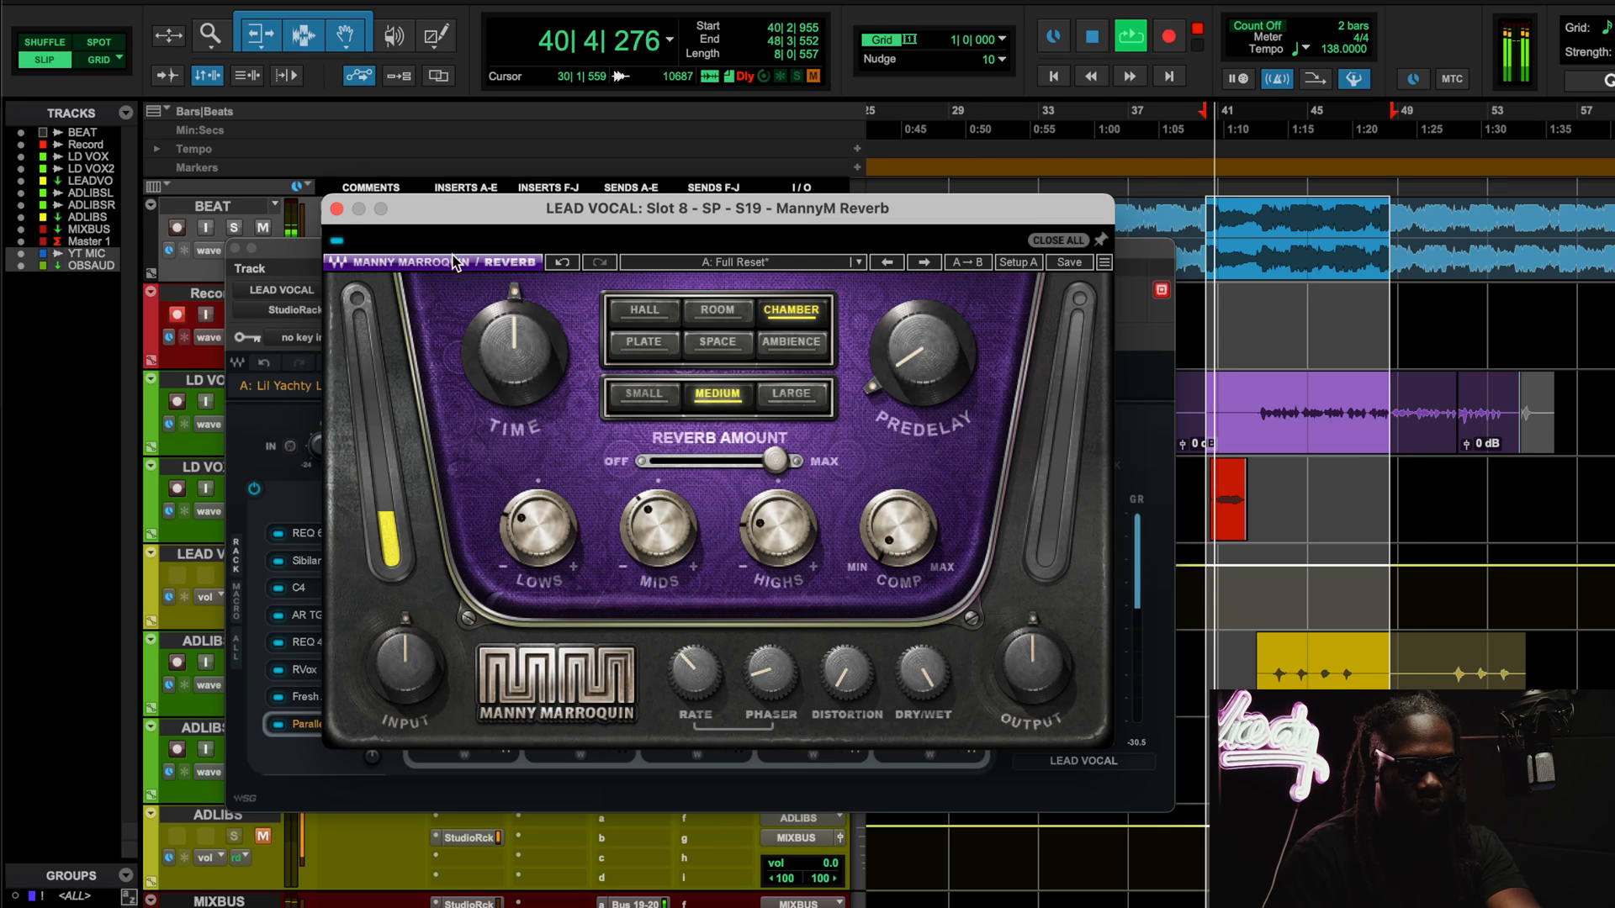
{"action": "left_click", "coordinate": [285, 243]}
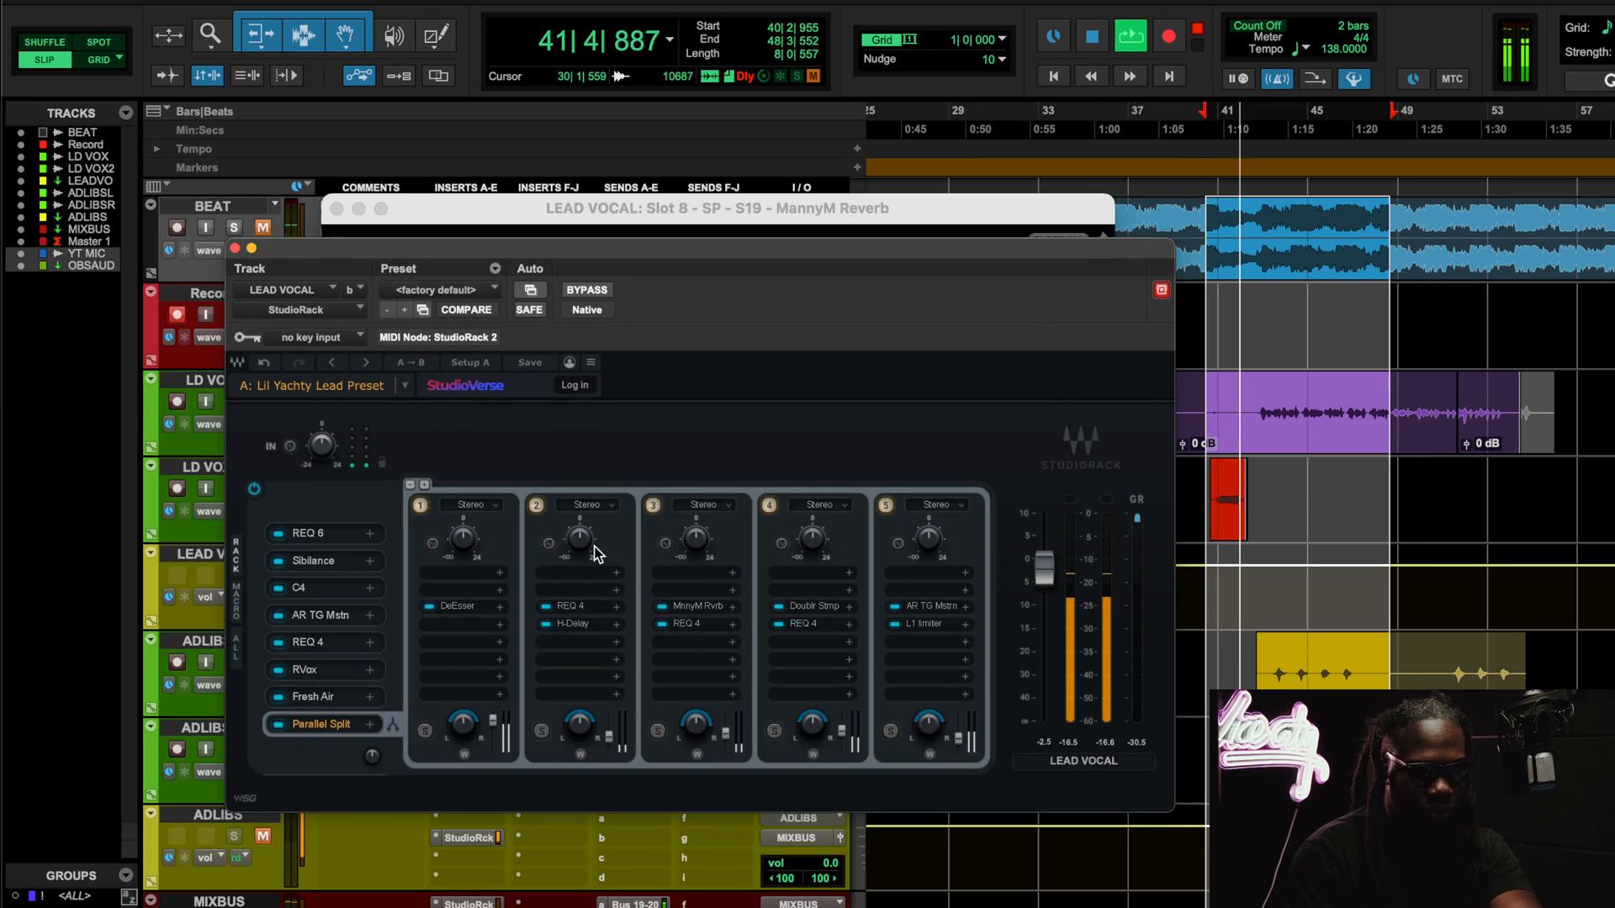
{"action": "left_click", "coordinate": [699, 607]}
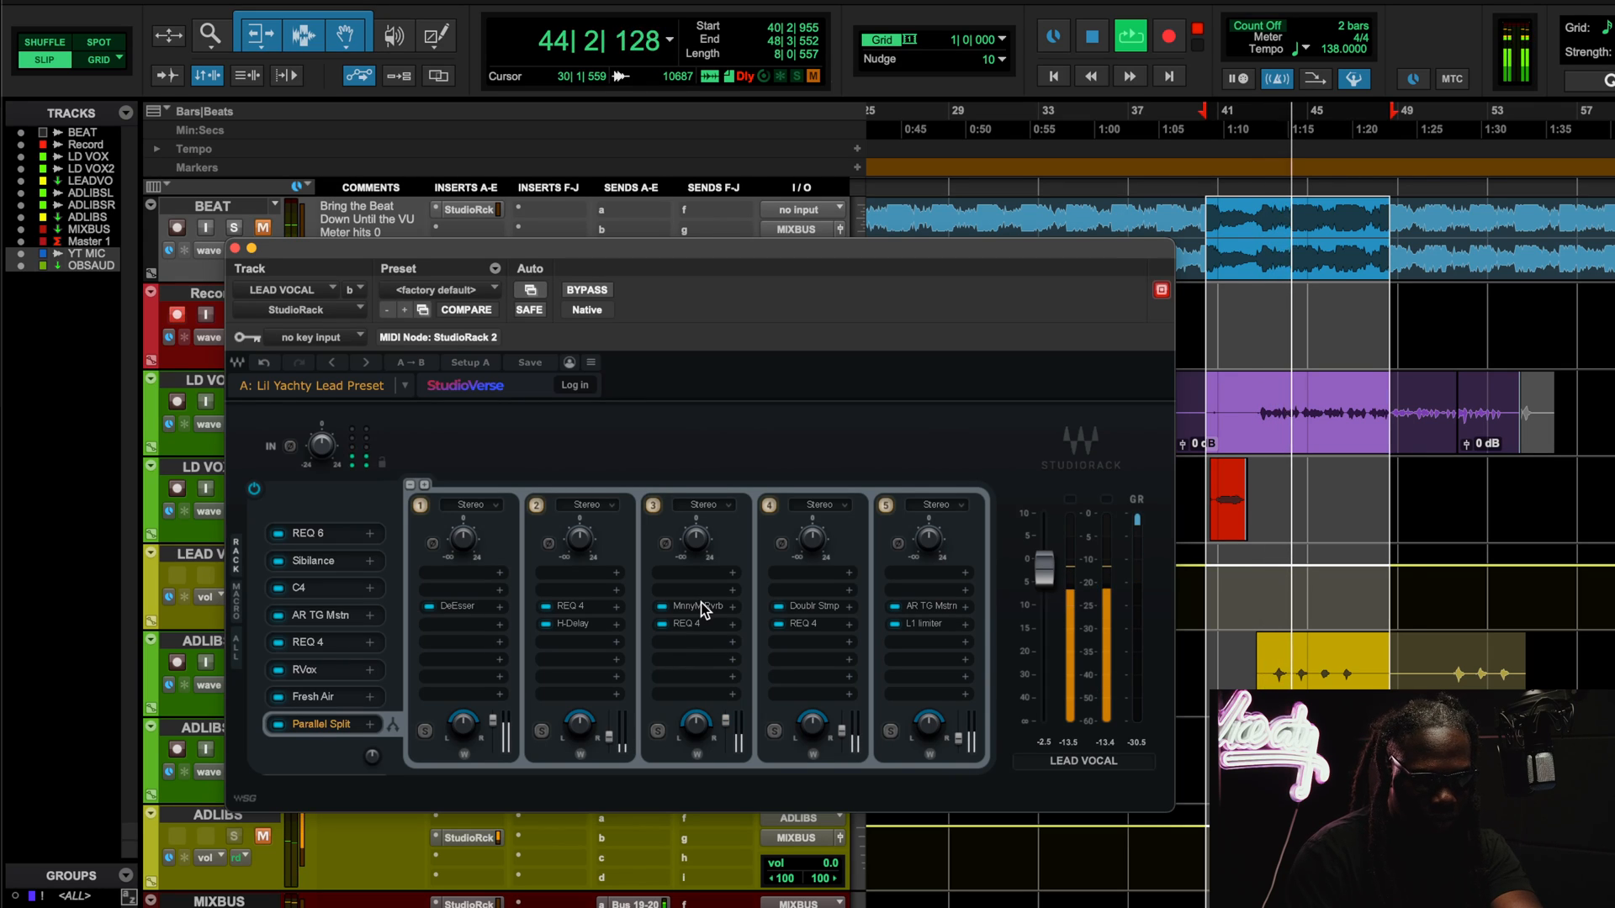
{"action": "left_click_drag", "start_coordinate": [770, 673], "coordinate": [763, 690]}
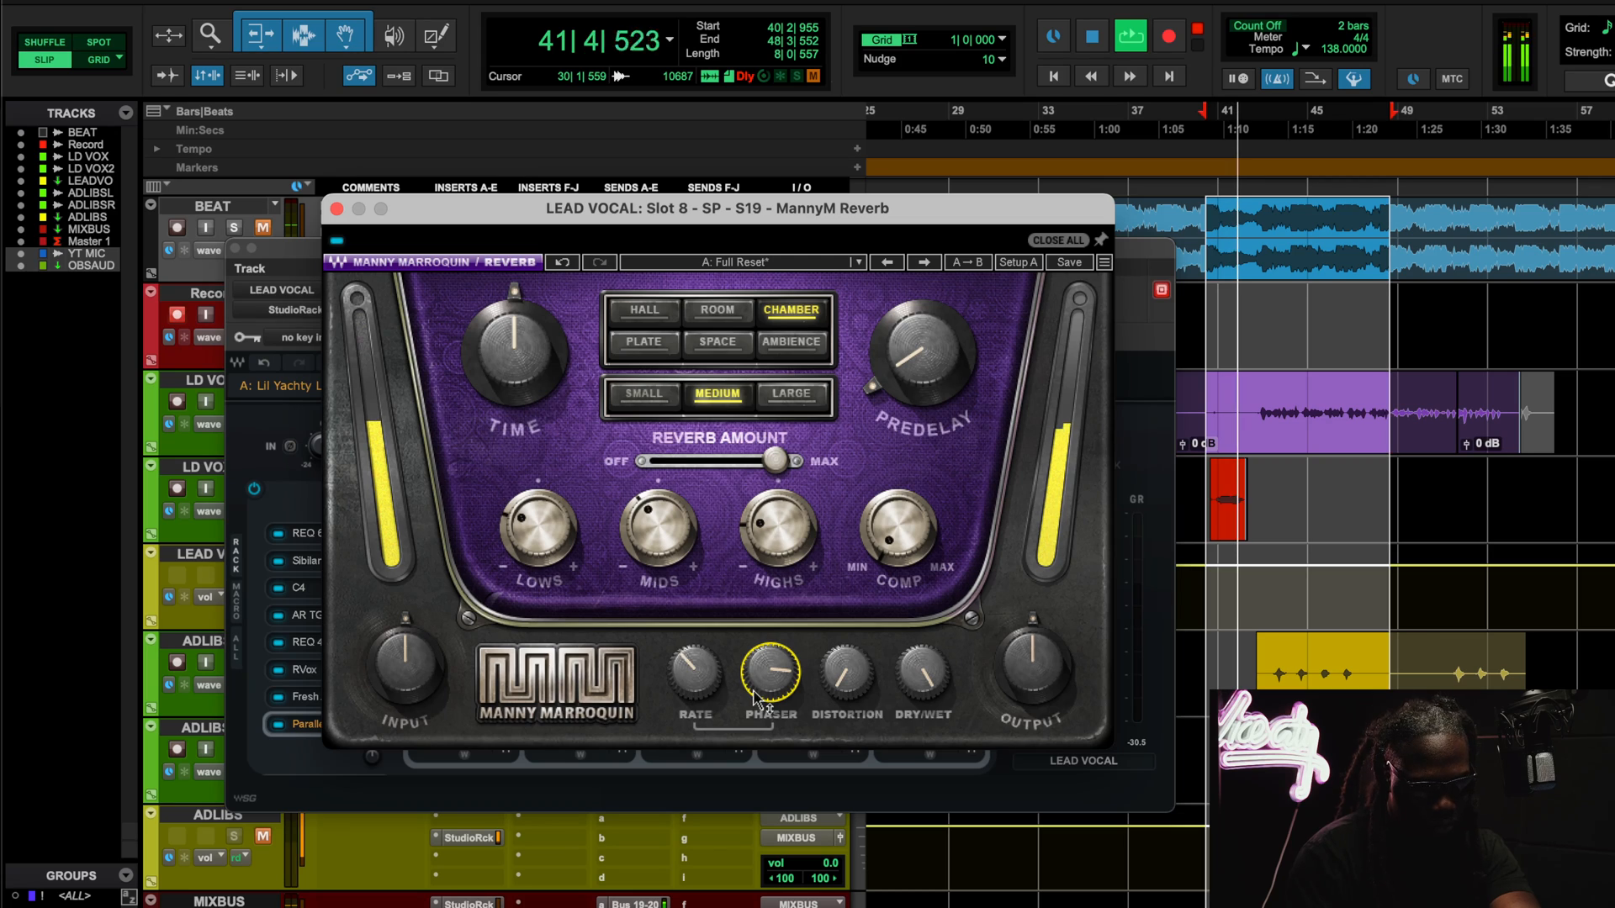
{"action": "left_click", "coordinate": [562, 261]}
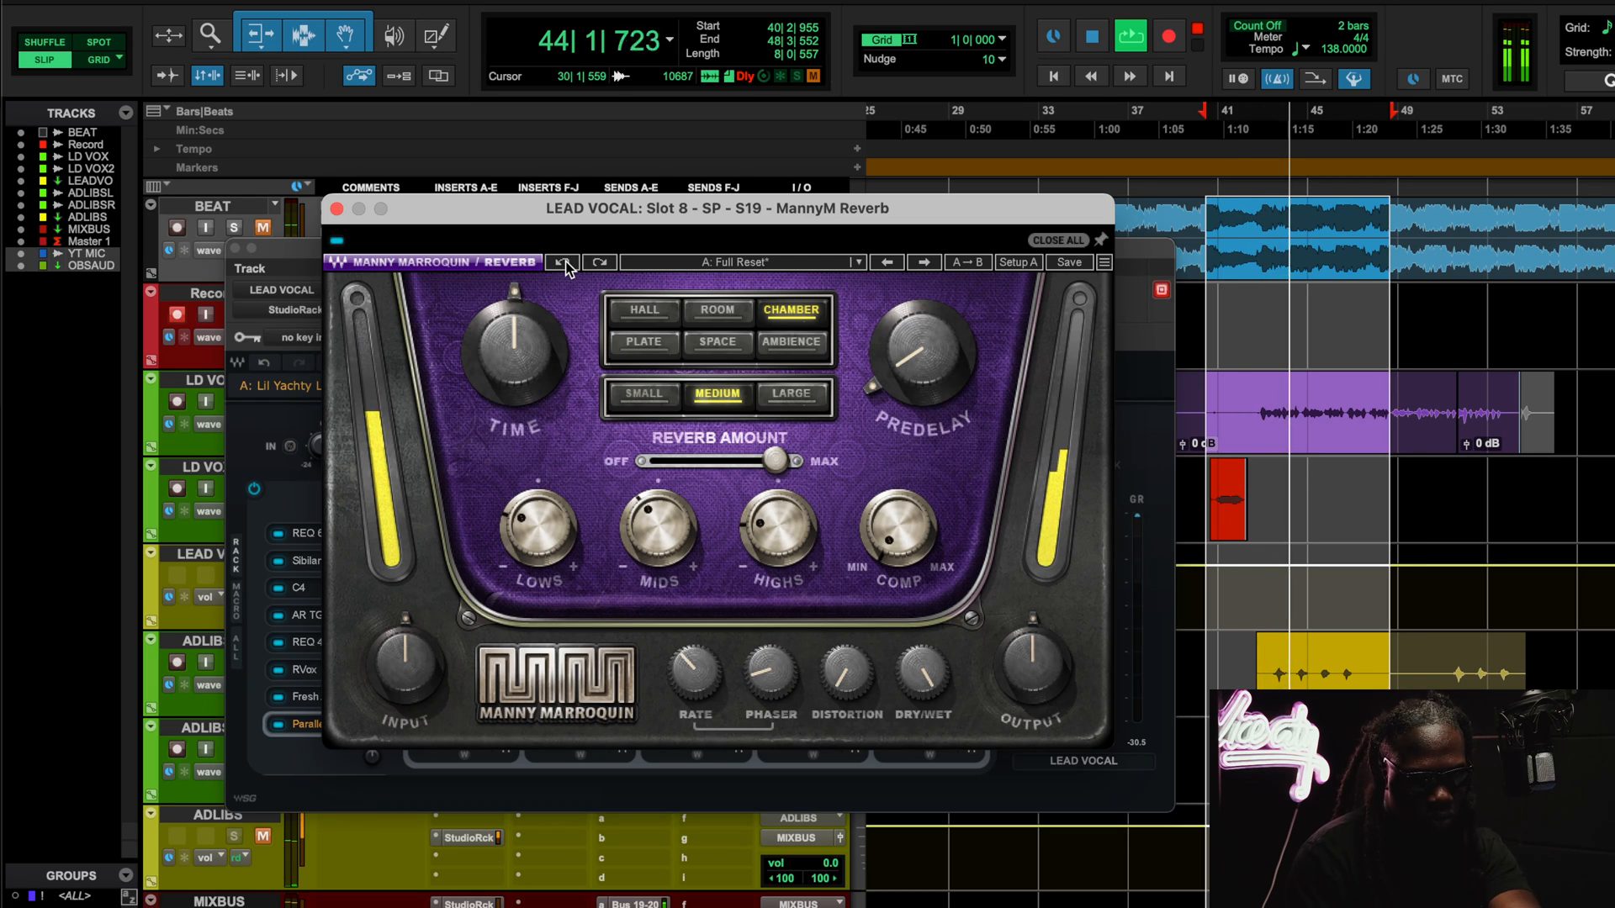
Stop playback, close the MannyM Reverb and lower the third parallel chain's level fader.
{"action": "key", "text": "space"}
{"action": "left_click", "coordinate": [337, 209]}
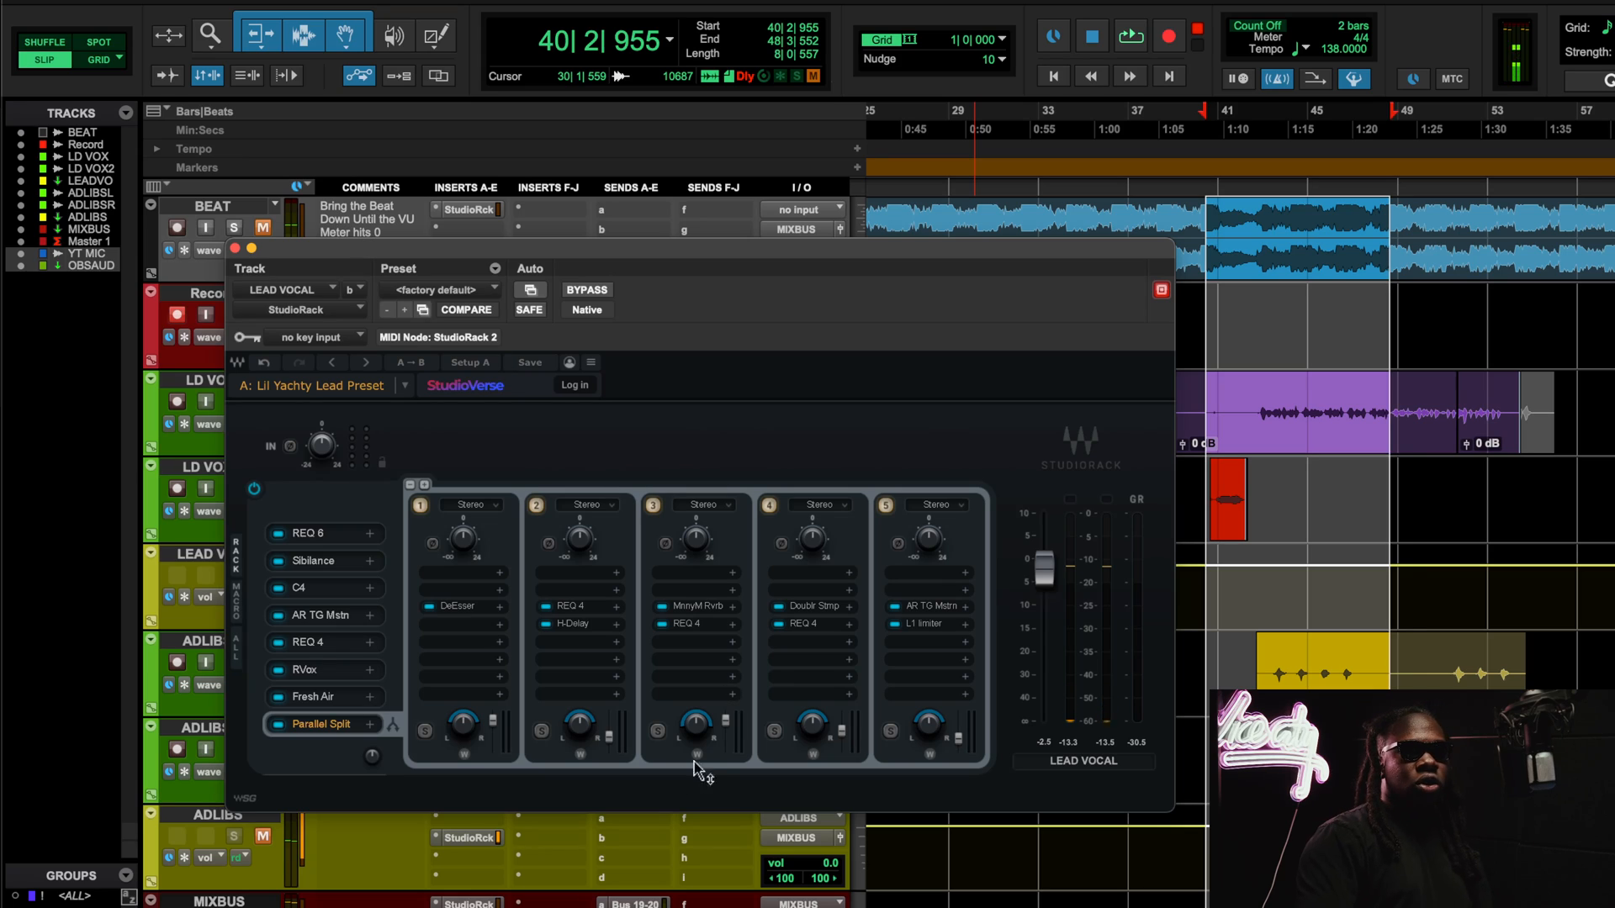
{"action": "left_click_drag", "start_coordinate": [732, 723], "coordinate": [731, 743]}
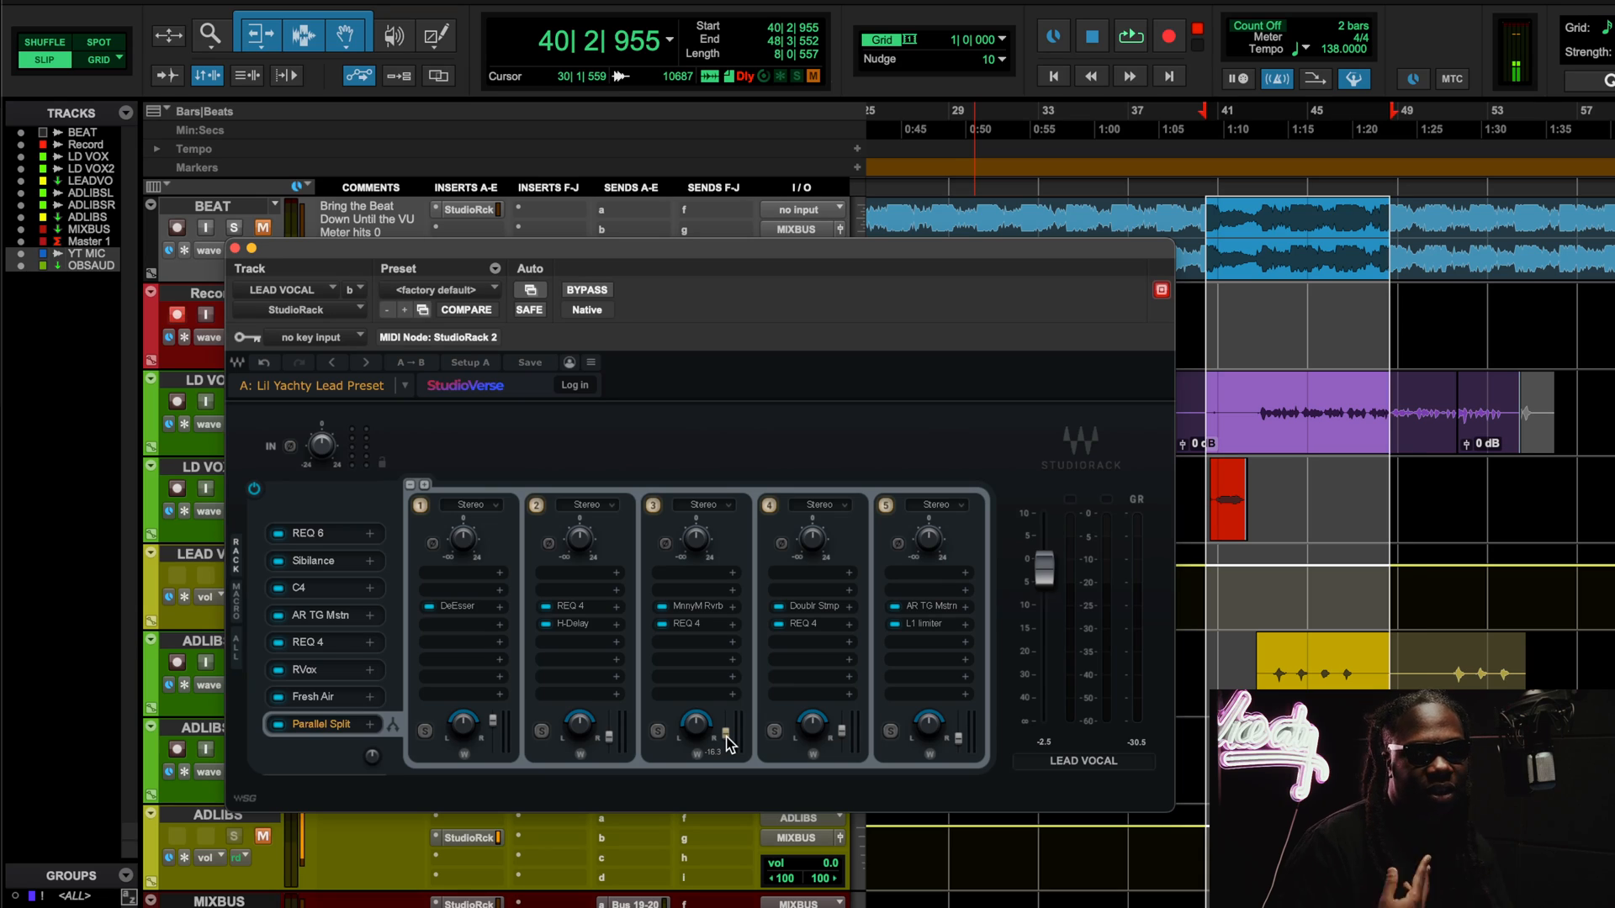
Examine the AR TG Mastering in the fifth parallel chain, and compare the looped vocal with that chain off and on, toggling the BEAT track's mute.
{"action": "left_click", "coordinate": [927, 606]}
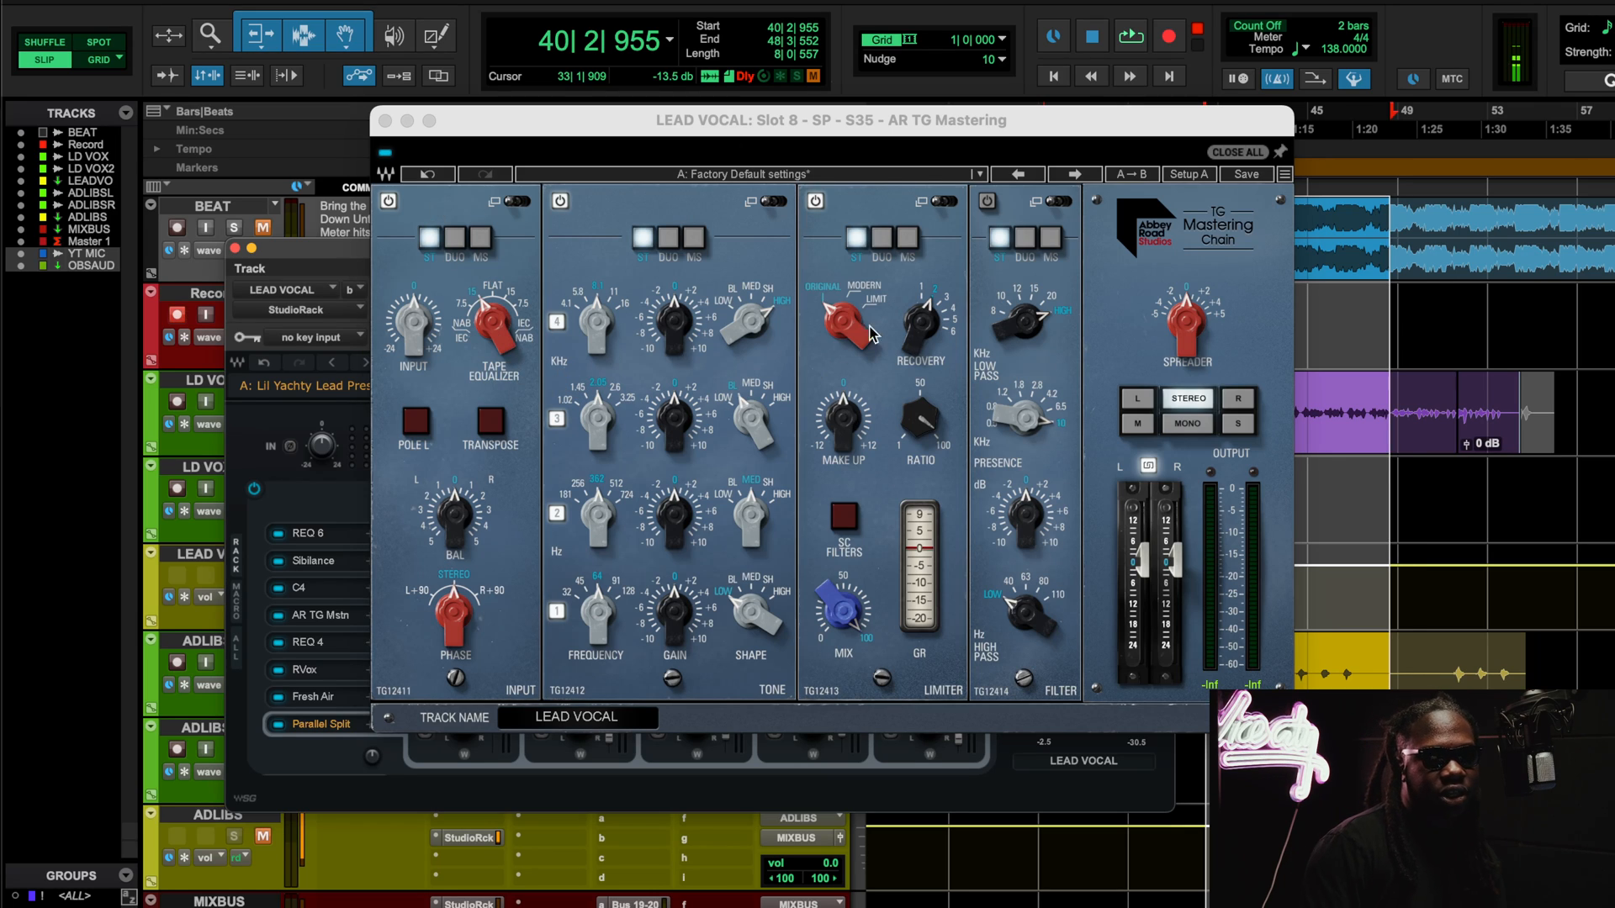
{"action": "left_click", "coordinate": [385, 121]}
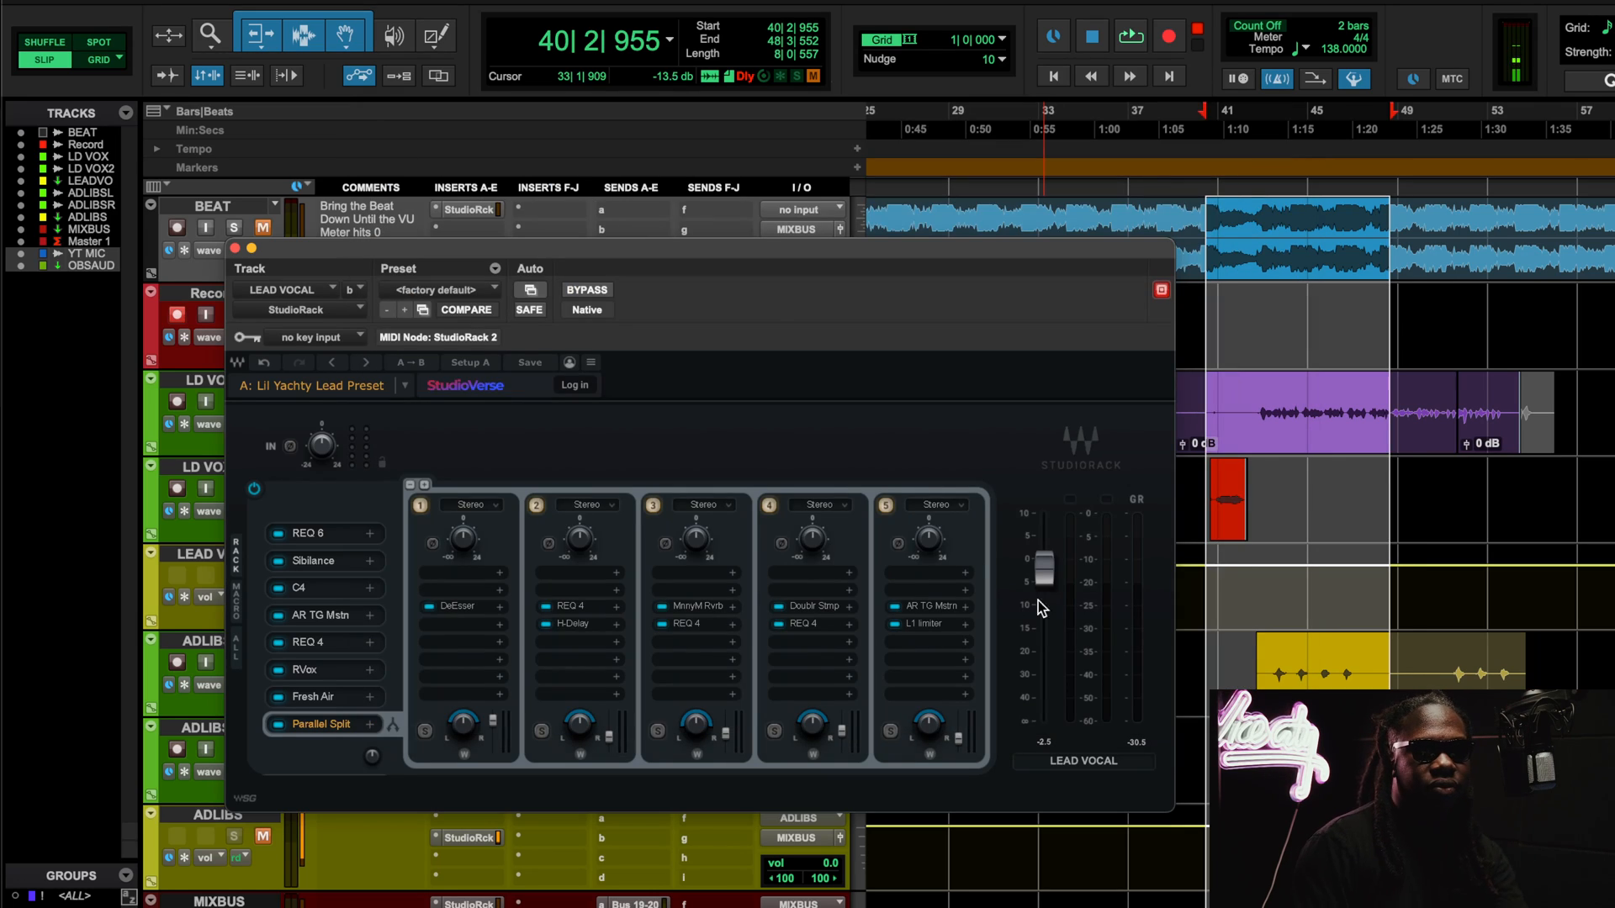
{"action": "key", "text": "space"}
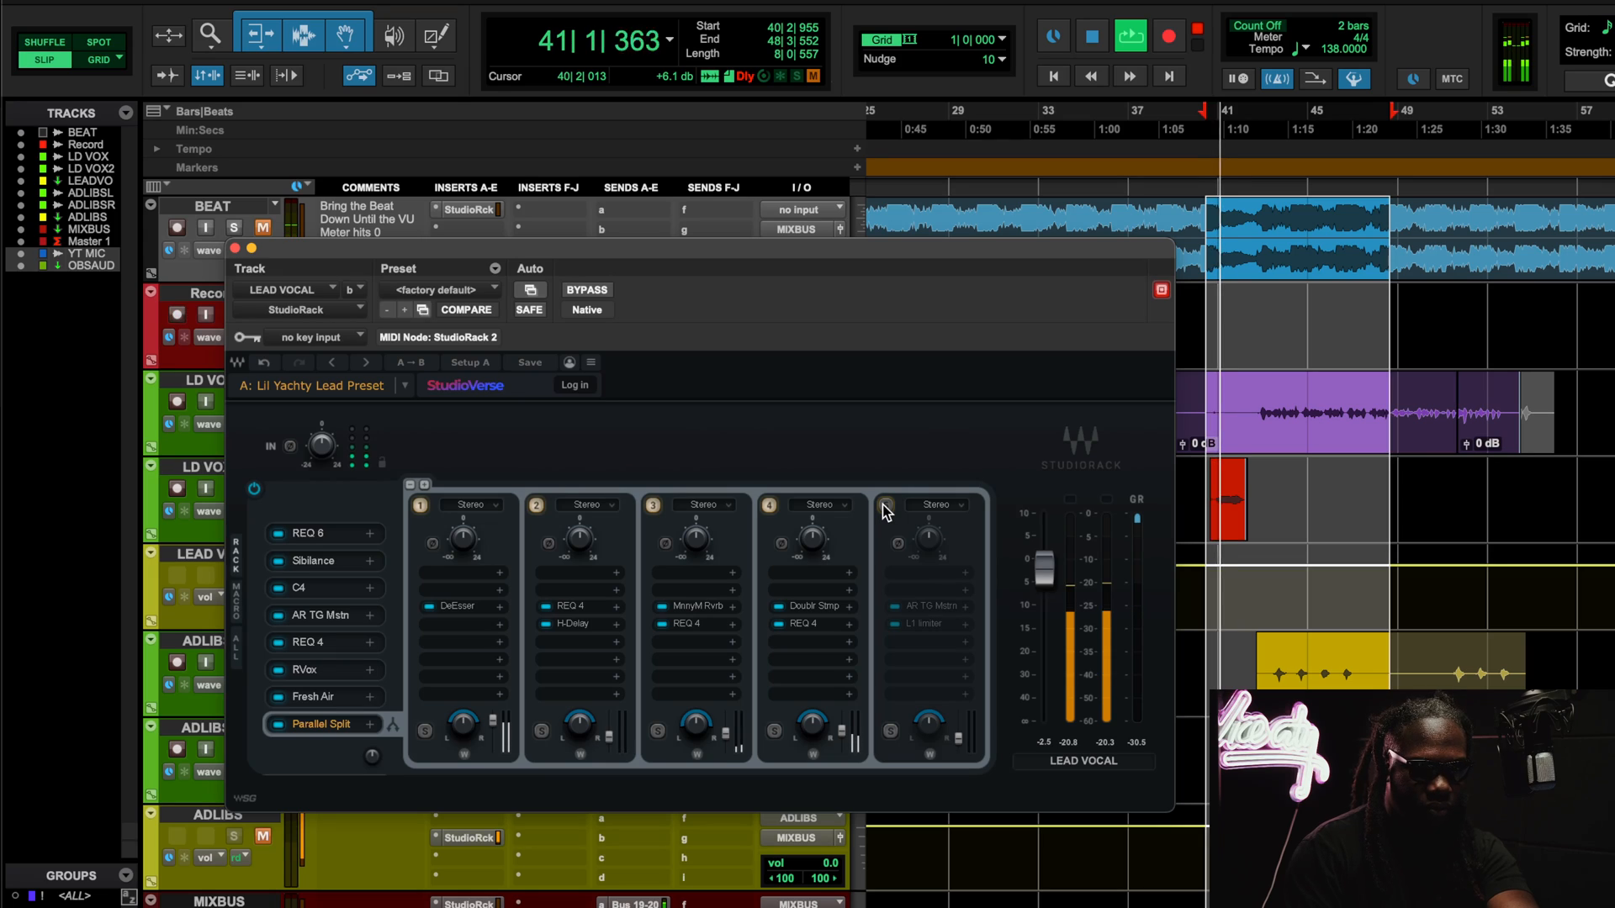
{"action": "left_click", "coordinate": [887, 506]}
{"action": "left_click", "coordinate": [886, 506]}
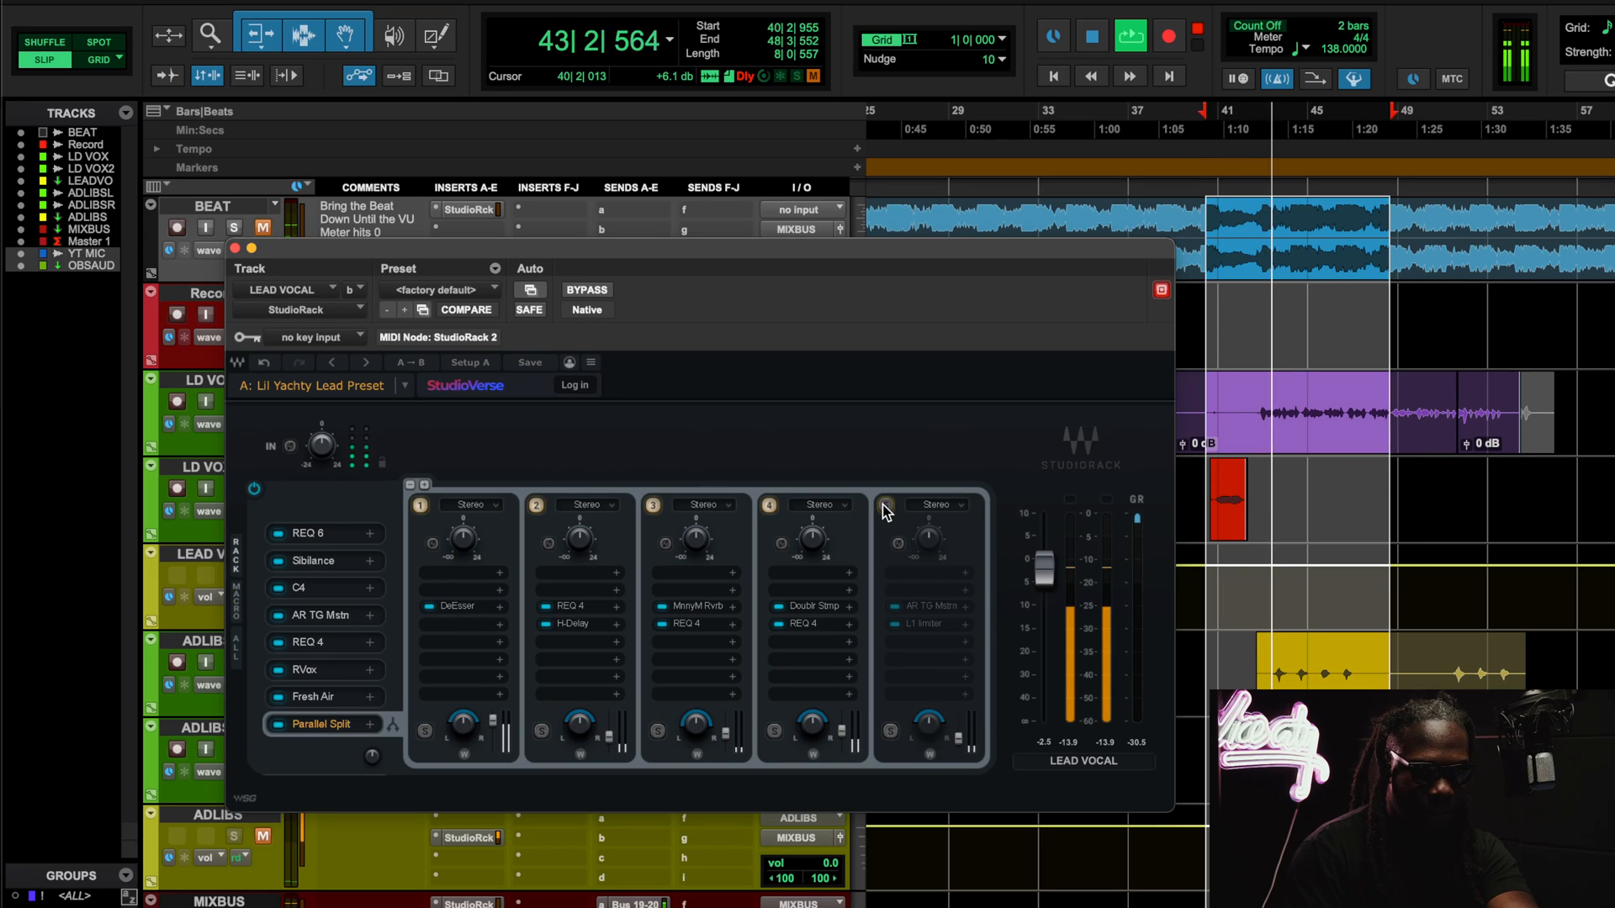
{"action": "left_click", "coordinate": [886, 508]}
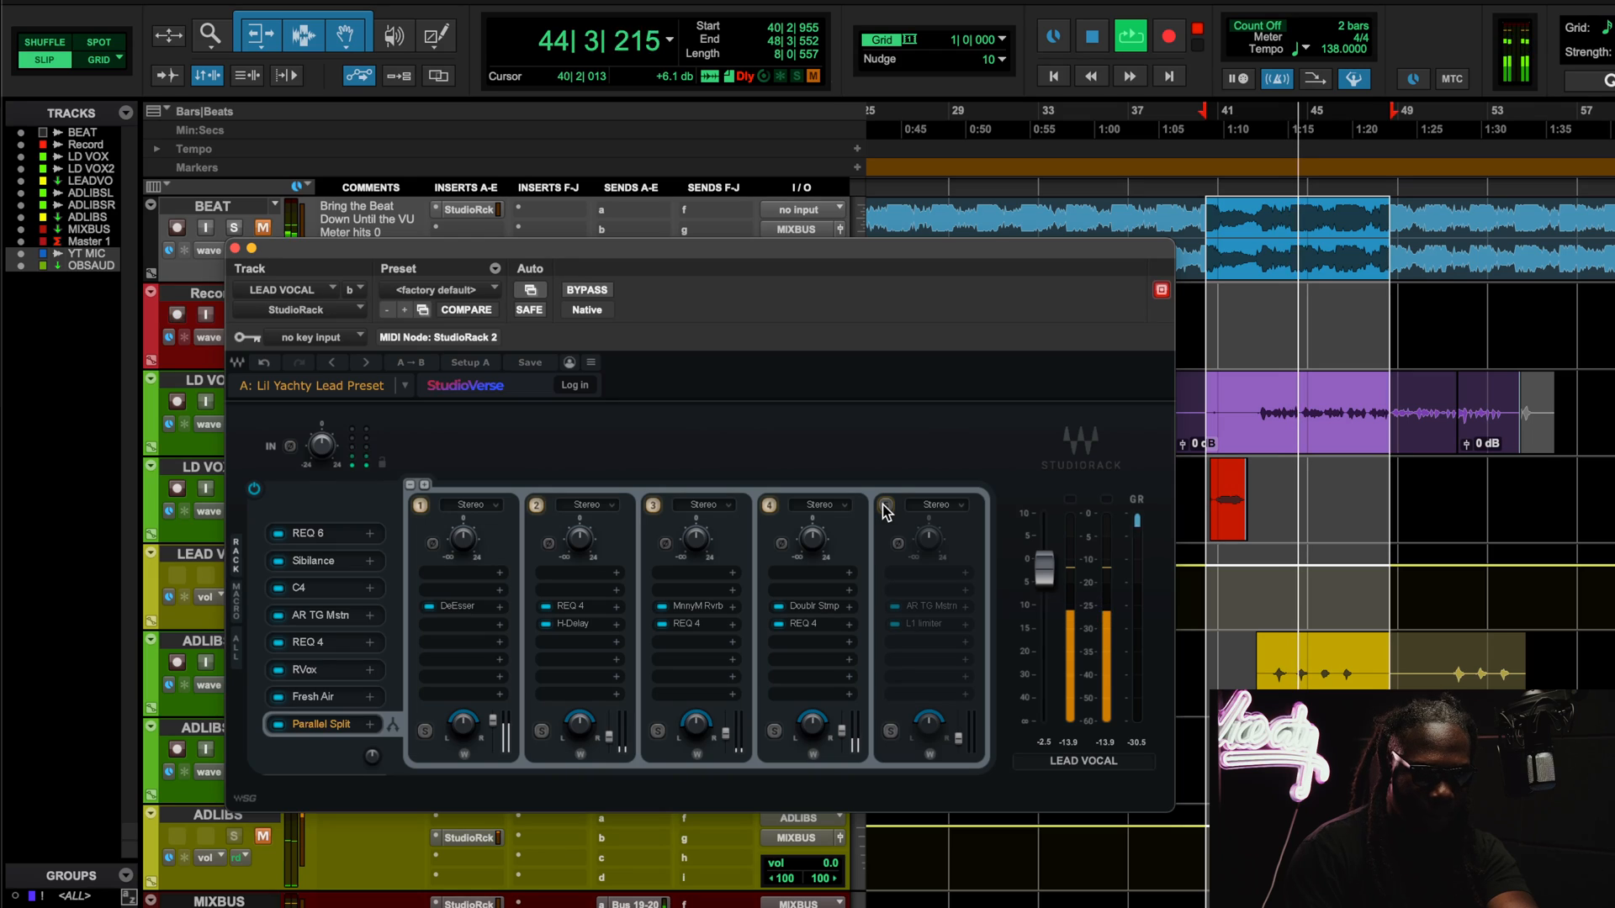
{"action": "left_click", "coordinate": [265, 228]}
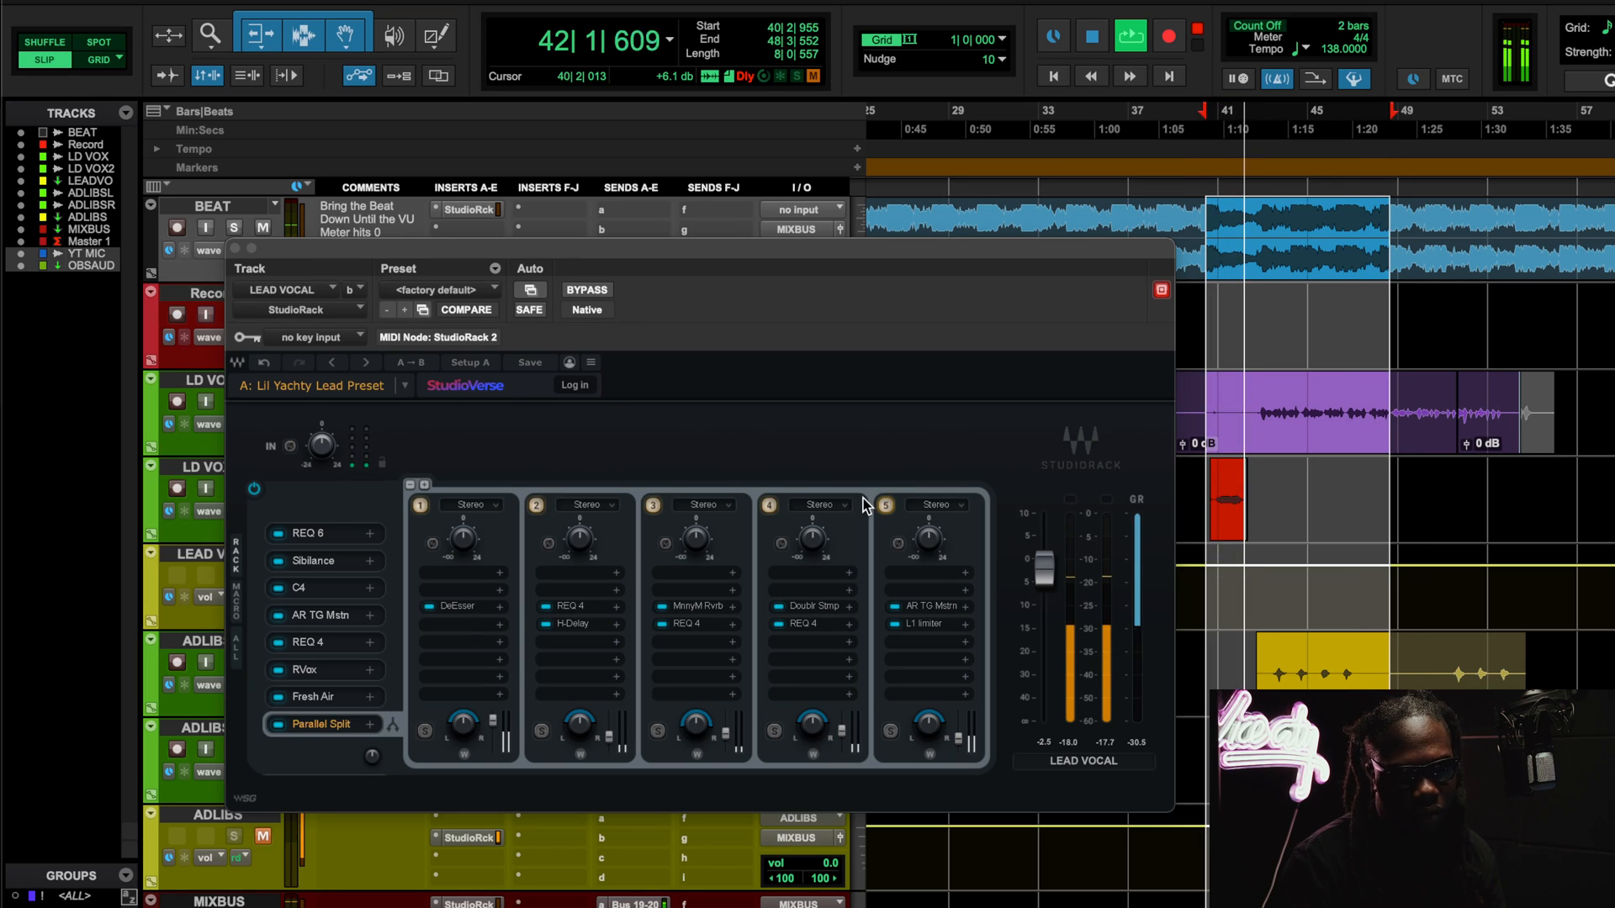
{"action": "left_click", "coordinate": [886, 504]}
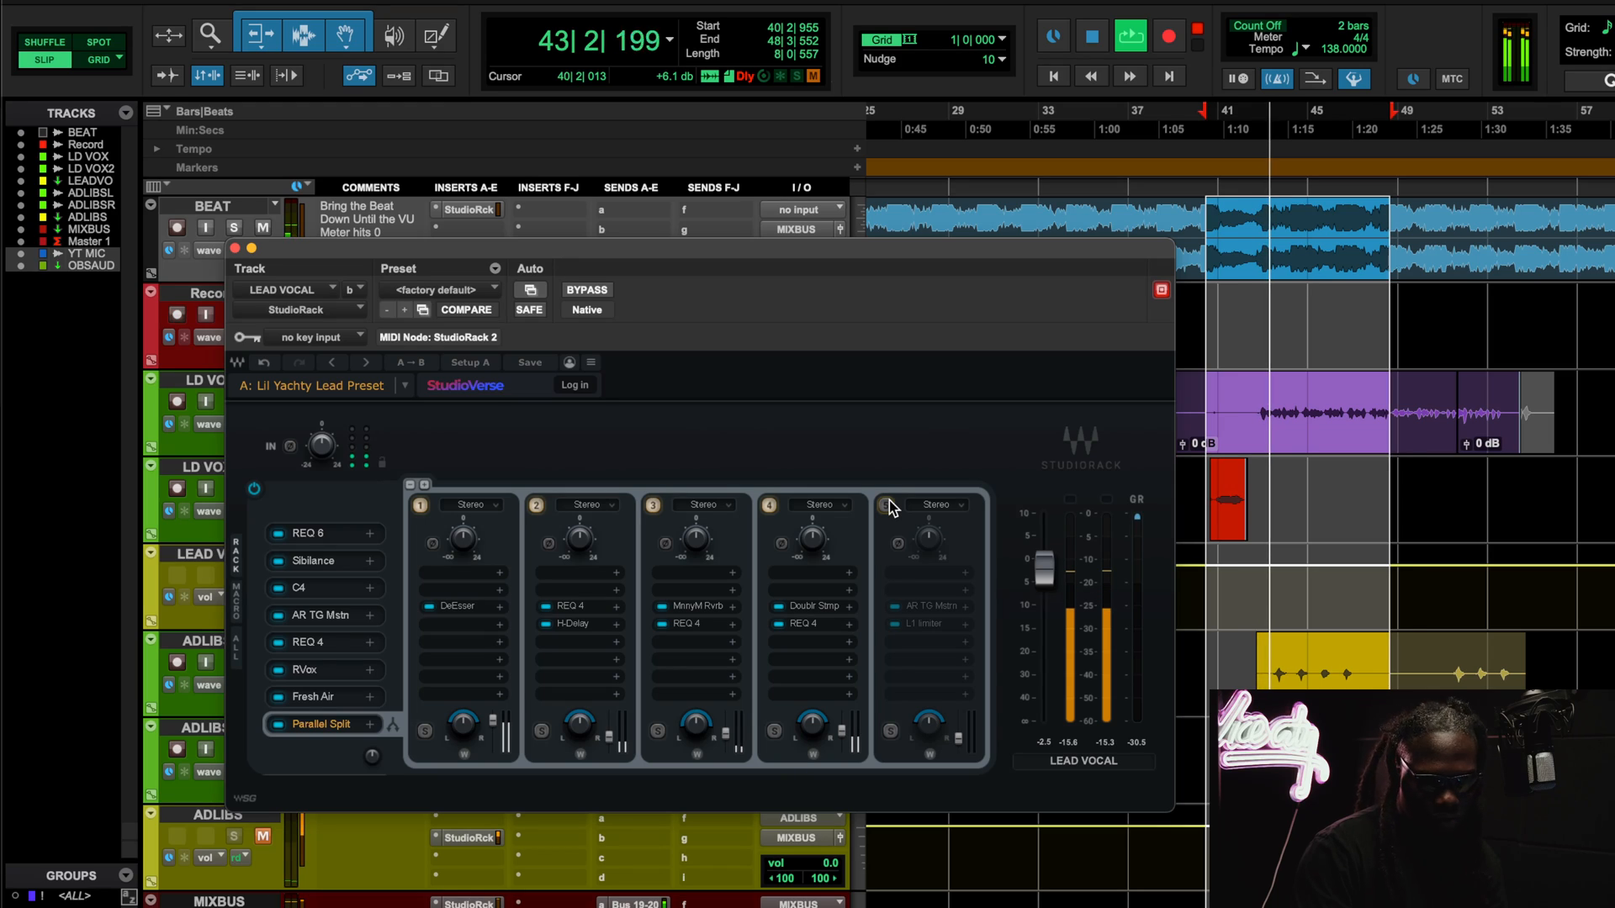
{"action": "left_click", "coordinate": [886, 505]}
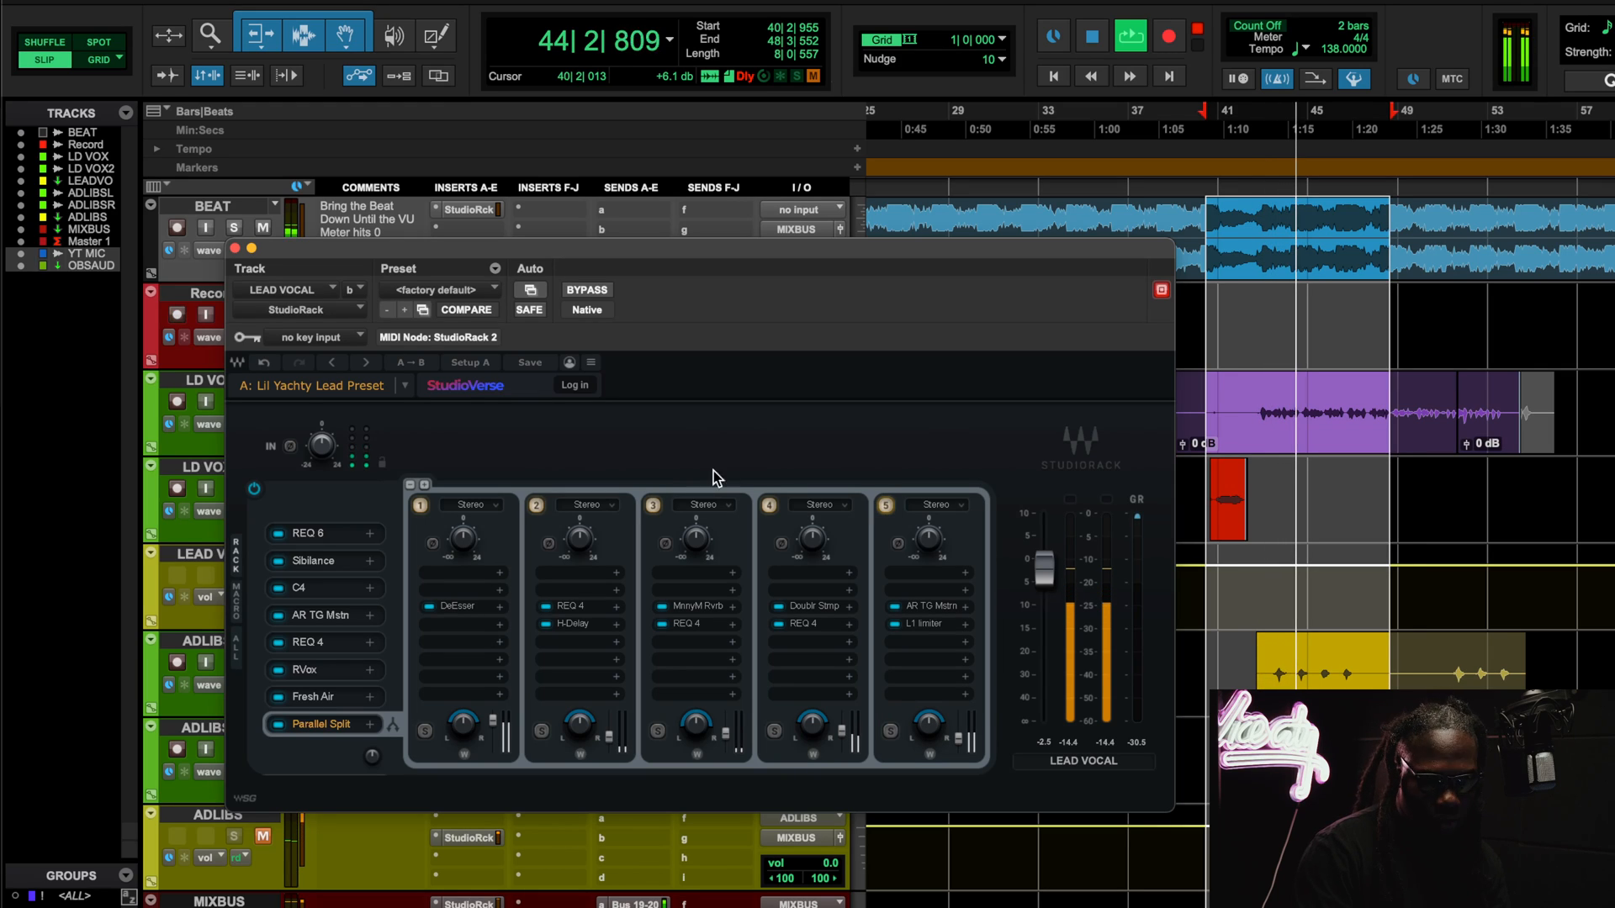
Close the lead vocal rack, stop playback, and open the StudioRack on the ADLIBS track with the BEAT track muted.
{"action": "left_click", "coordinate": [235, 248]}
{"action": "key", "text": "space"}
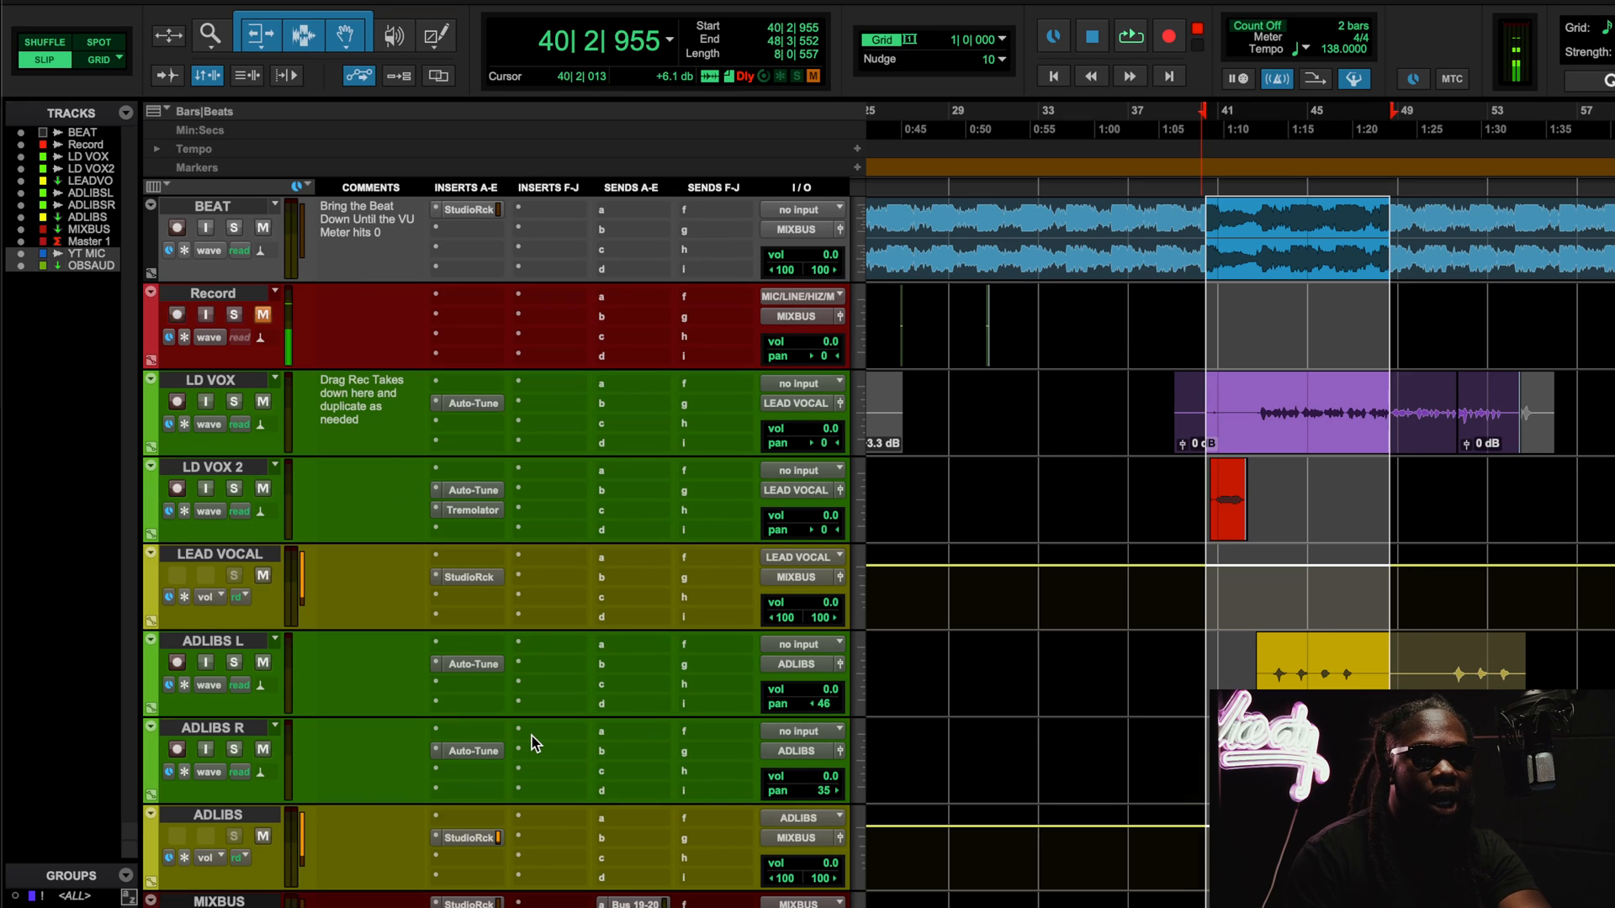
{"action": "scroll", "coordinate": [532, 735], "scroll_direction": "down", "scroll_amount": 3}
{"action": "scroll", "coordinate": [438, 605], "scroll_direction": "up", "scroll_amount": 3}
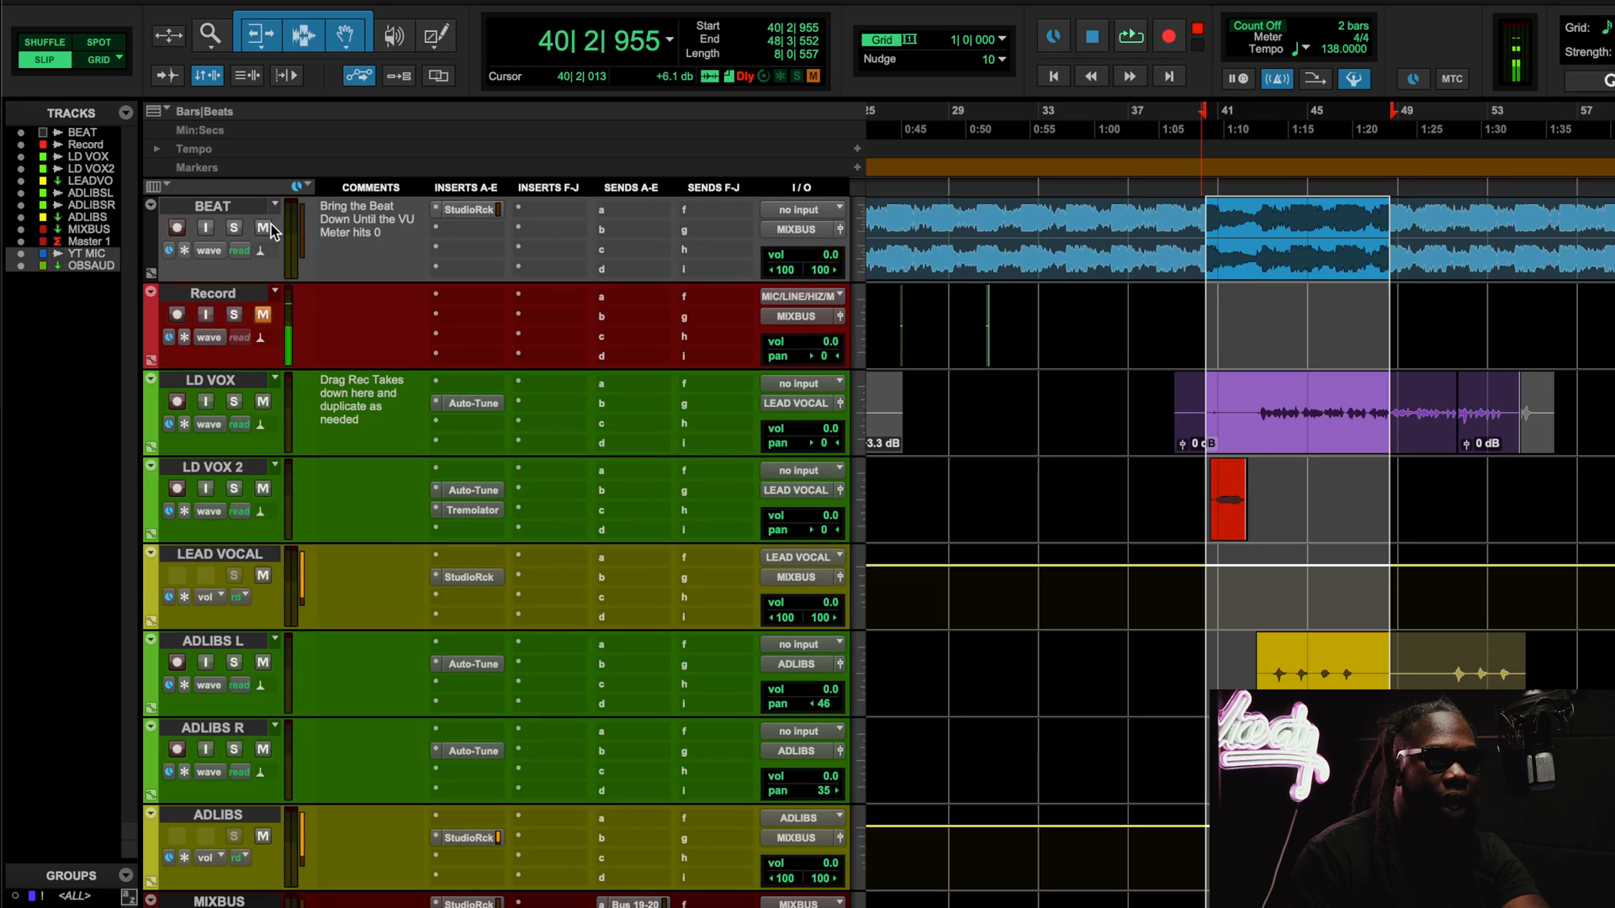
{"action": "left_click", "coordinate": [468, 837]}
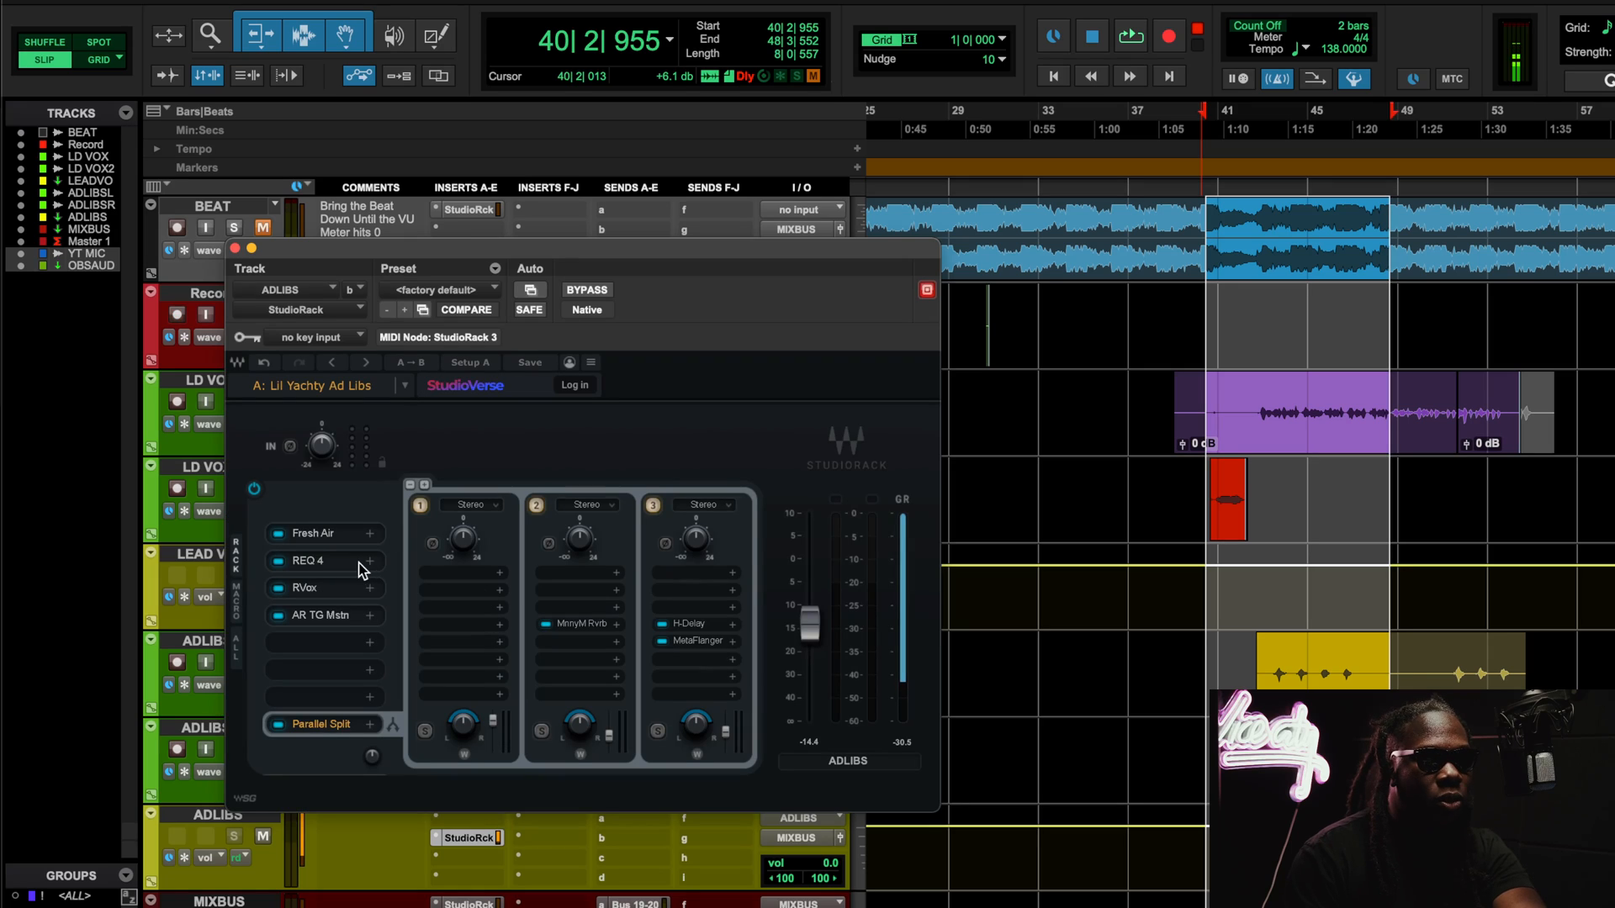
Examine the Fresh Air in the ad-lib rack's first slot and open the REQ 4 in its second slot.
{"action": "left_click", "coordinate": [319, 533]}
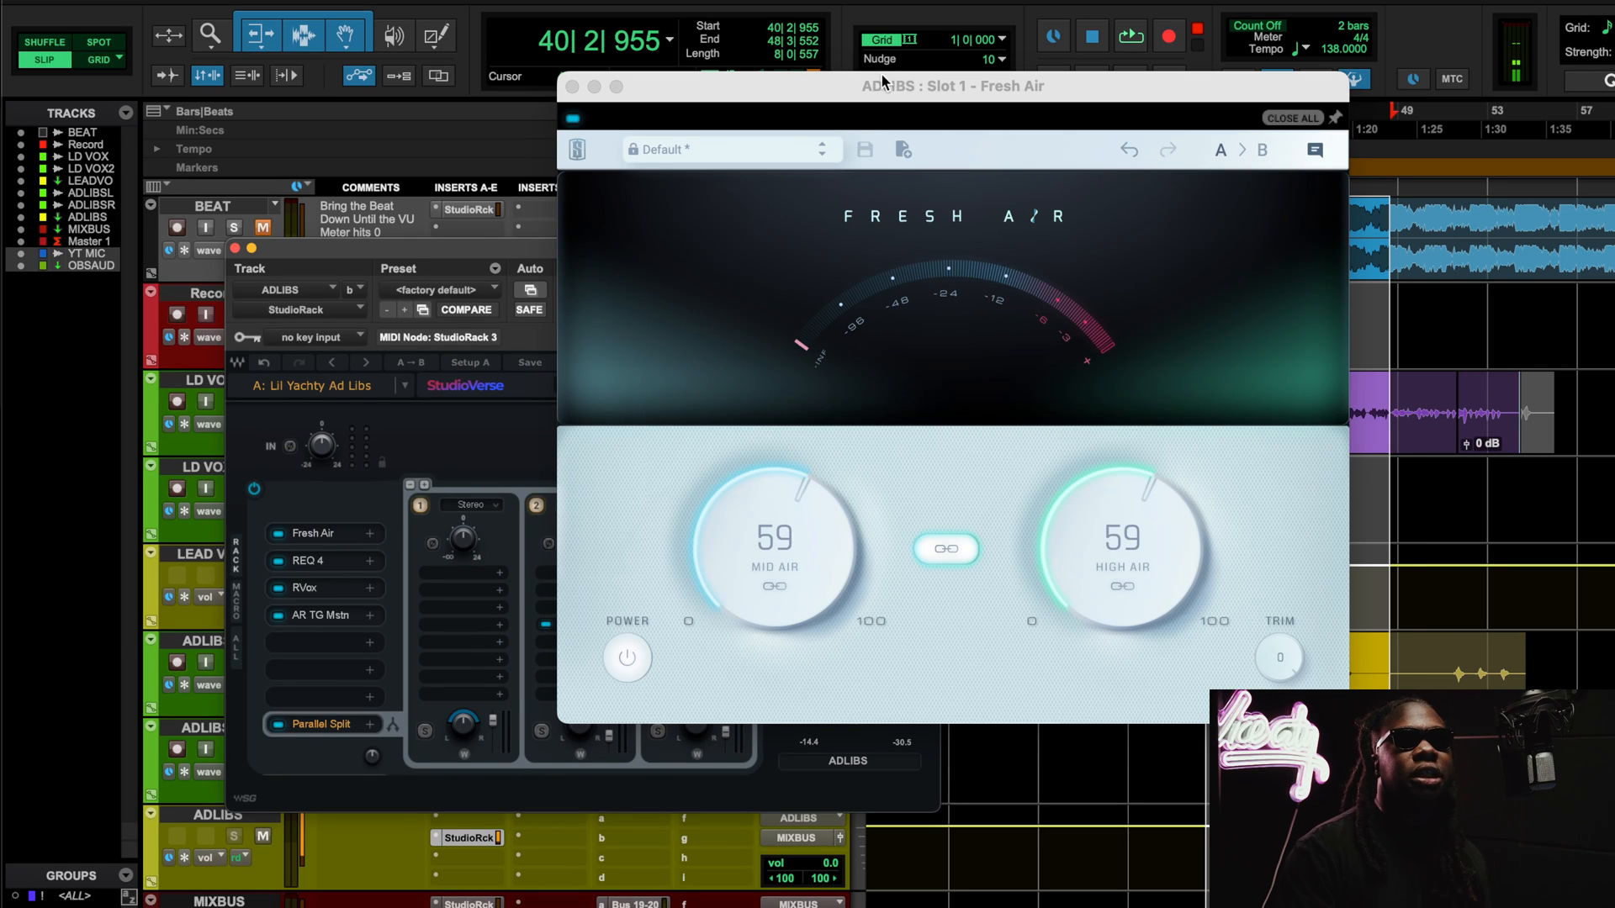
{"action": "left_click_drag", "start_coordinate": [883, 81], "coordinate": [674, 209]}
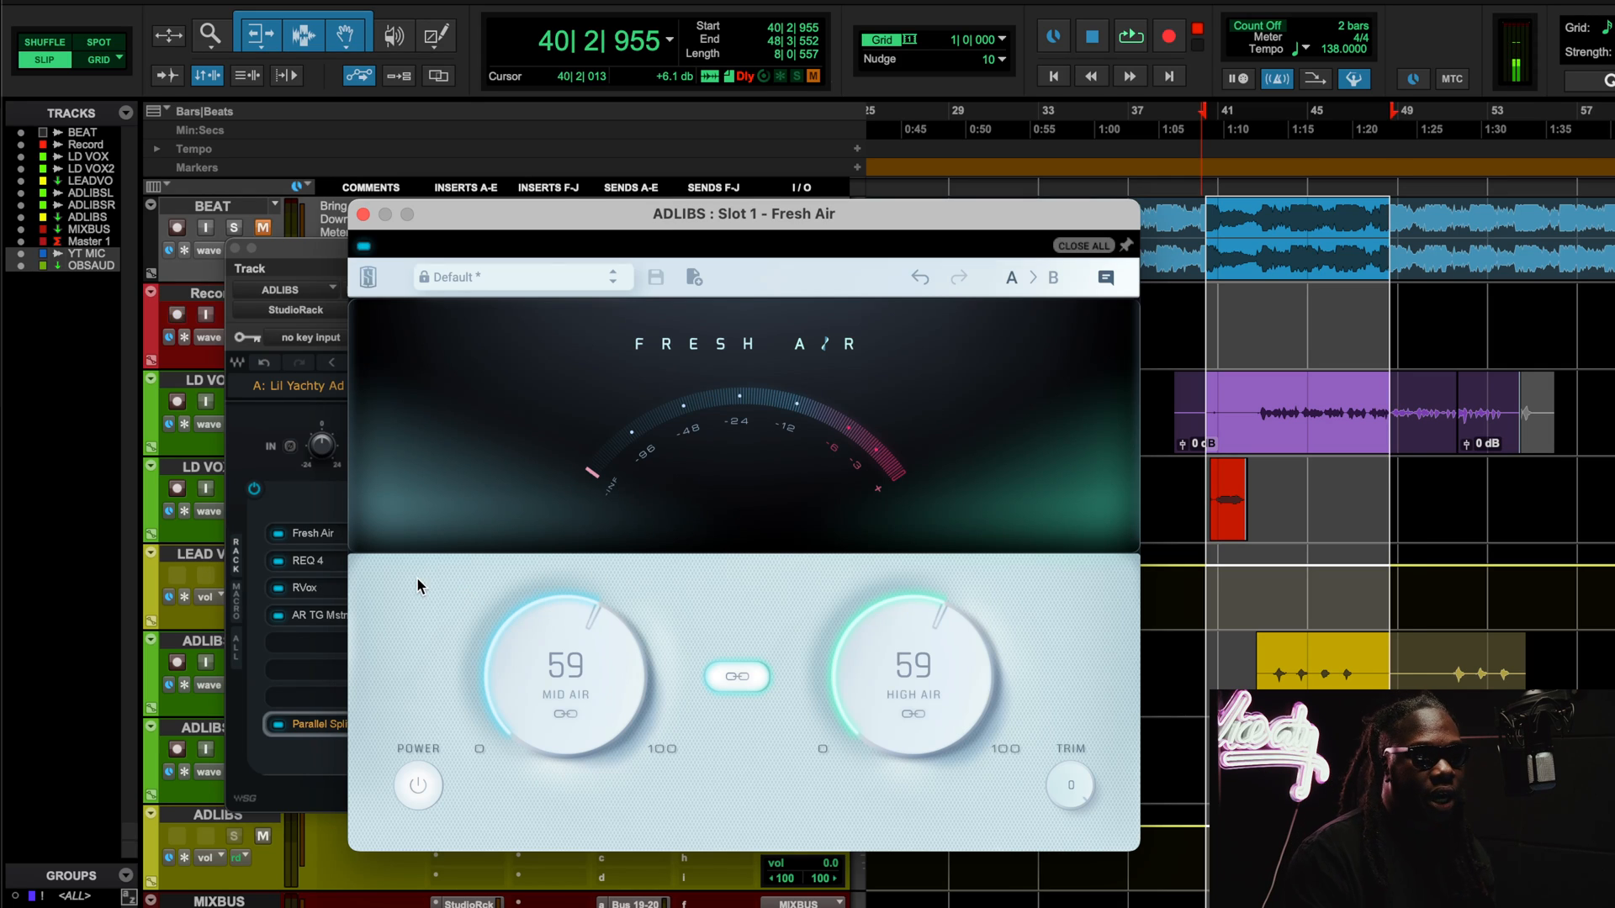
{"action": "left_click", "coordinate": [320, 567]}
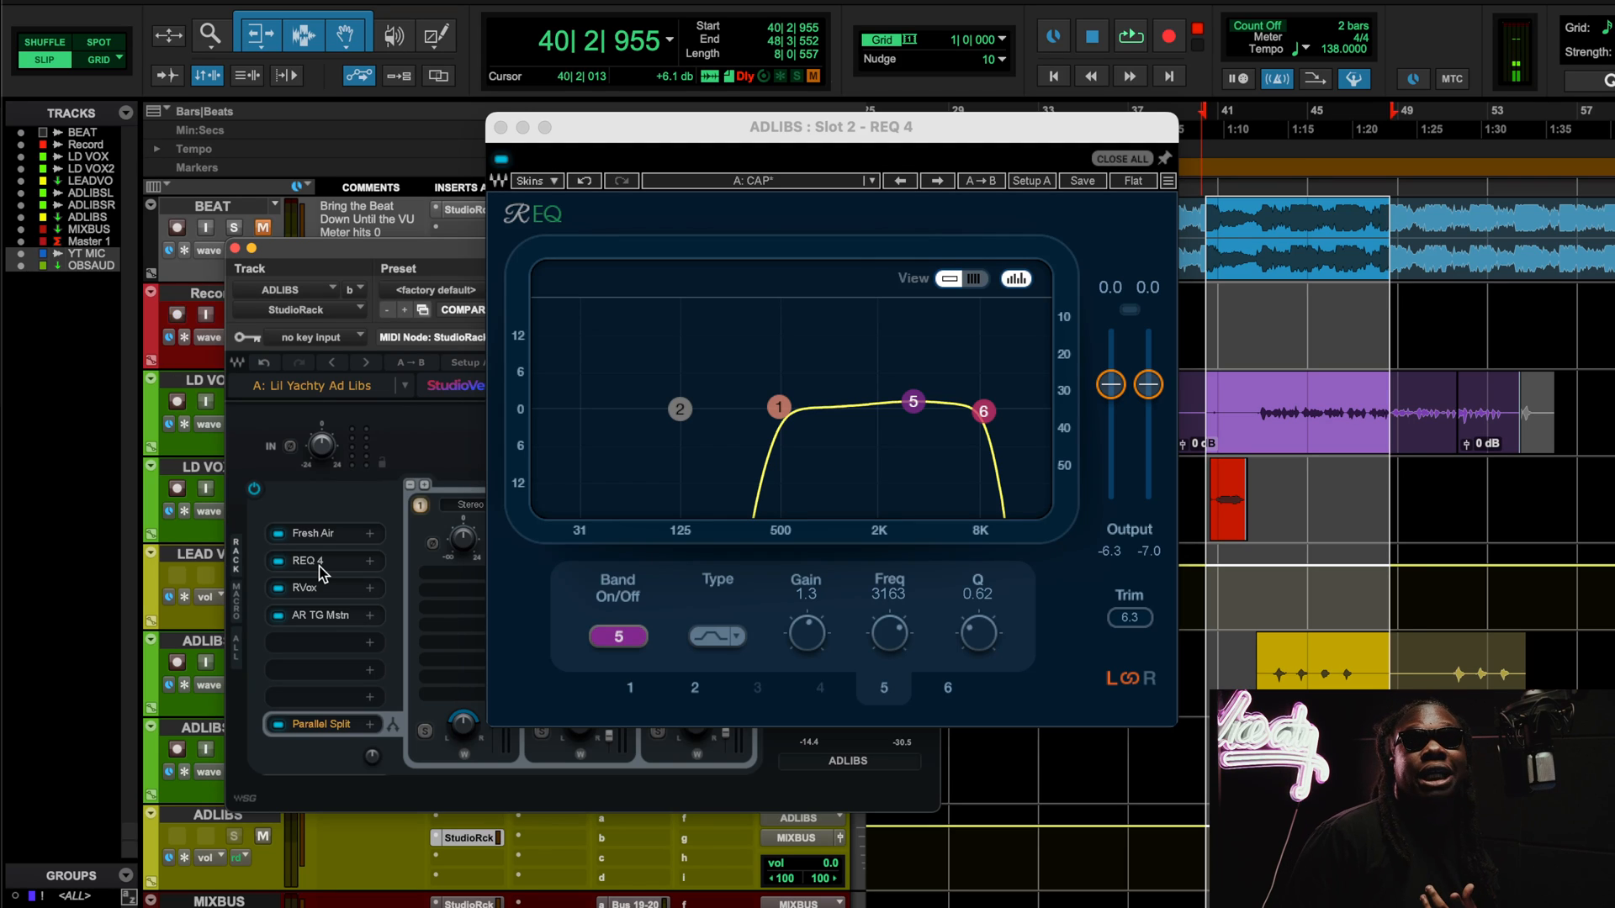
Examine the RVox compression and gate settings in the ad-lib rack's third slot, then close the plug-in.
{"action": "left_click", "coordinate": [321, 588]}
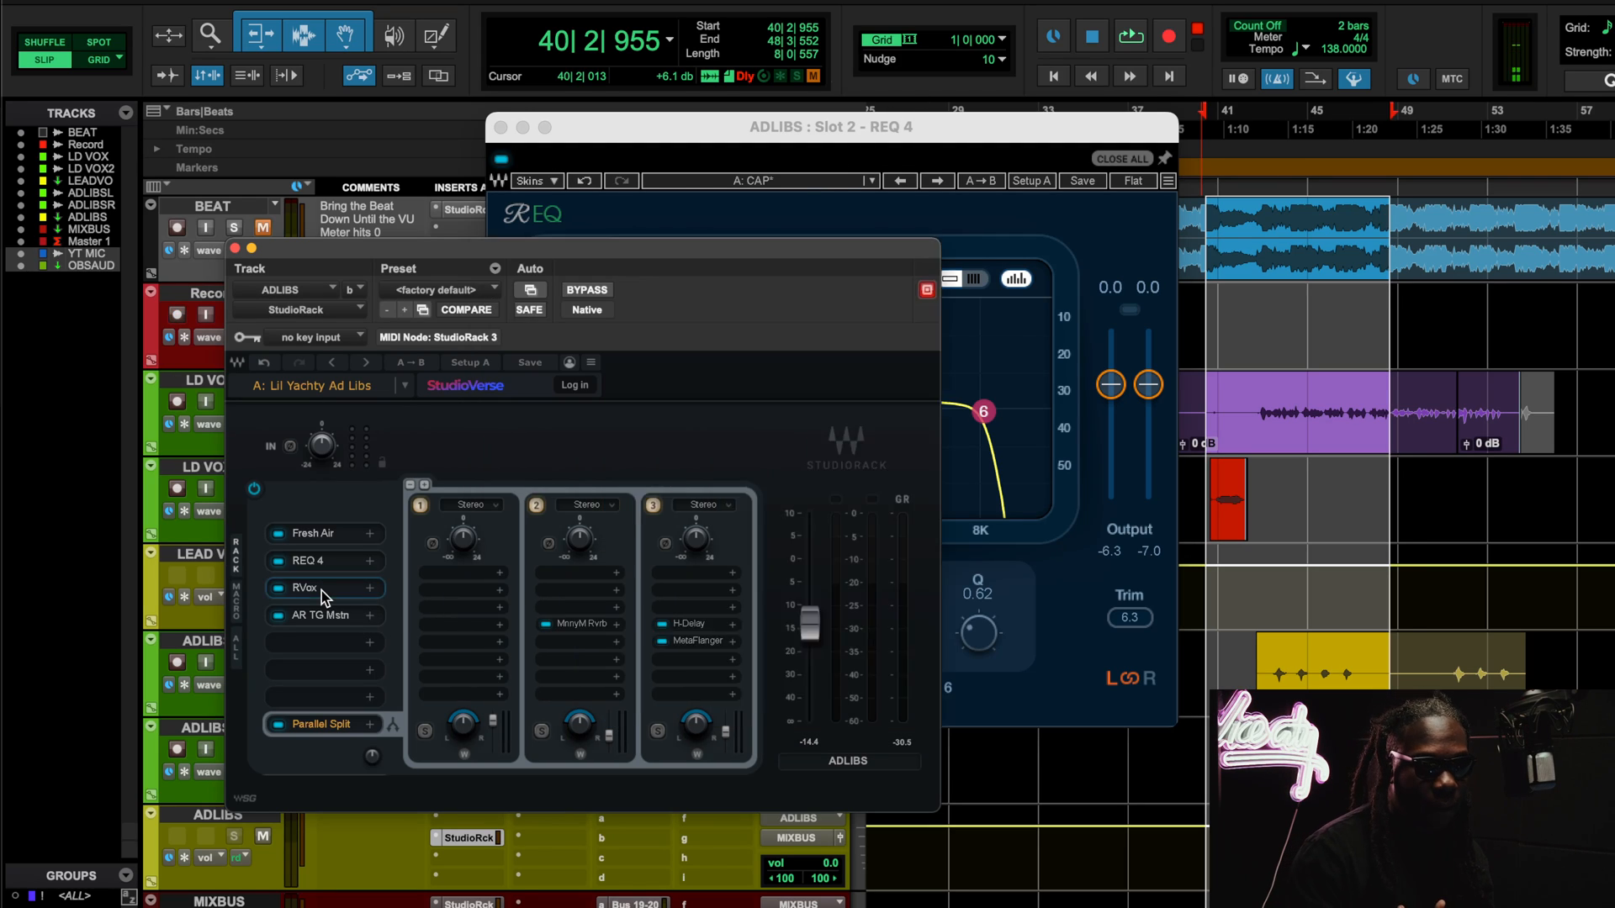
{"action": "left_click", "coordinate": [321, 591]}
{"action": "left_click_drag", "start_coordinate": [818, 271], "coordinate": [630, 268]}
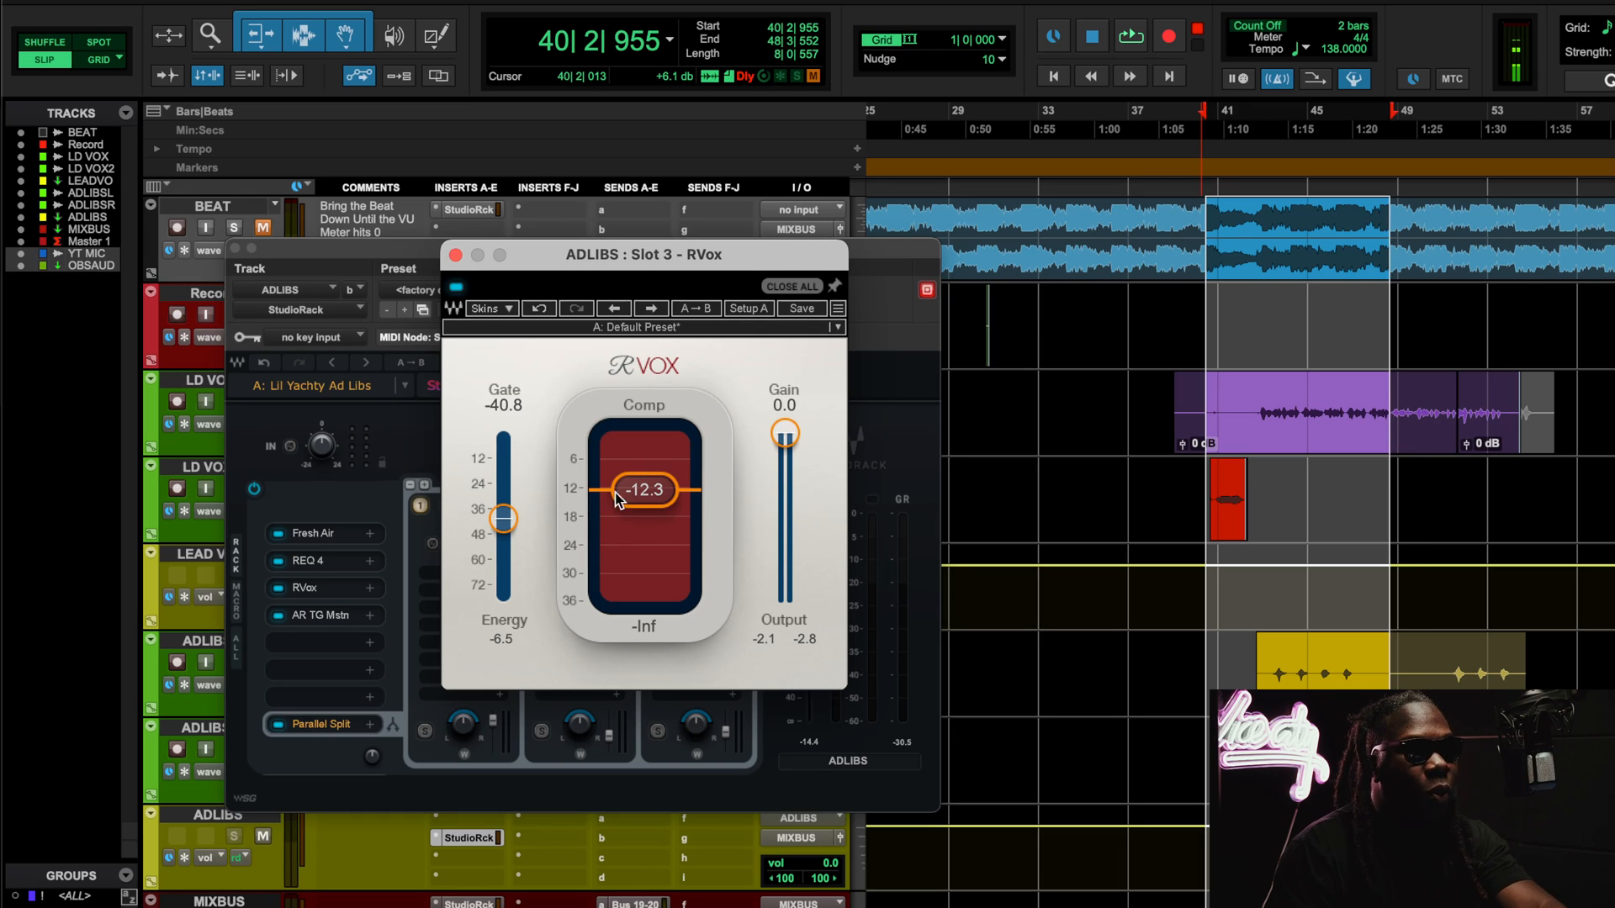
{"action": "left_click", "coordinate": [455, 255]}
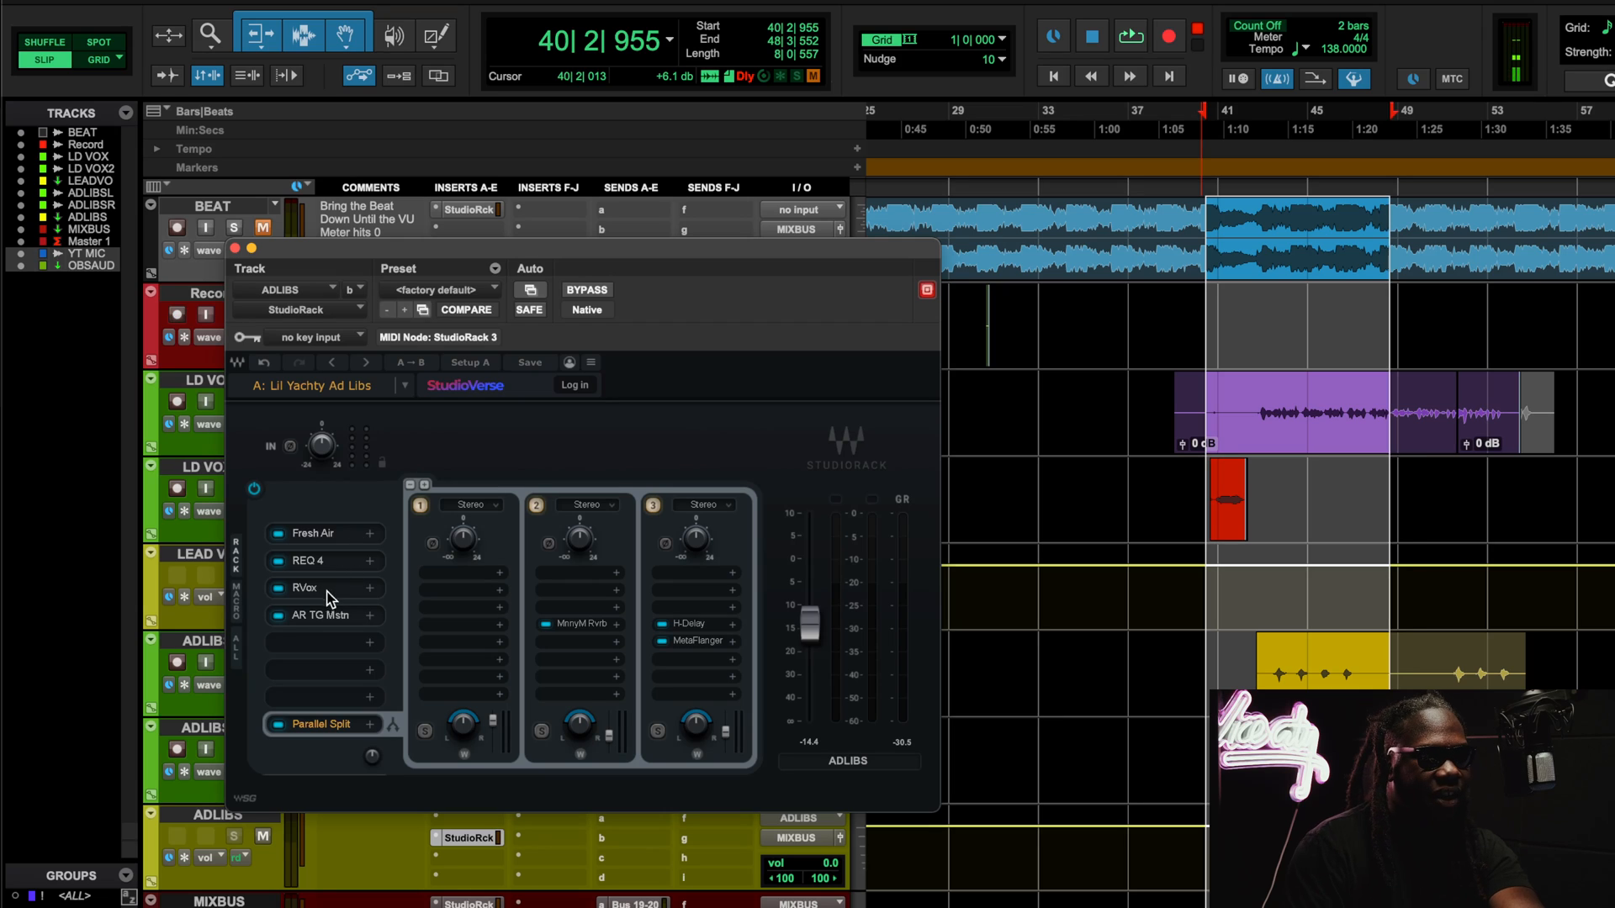
Examine the AR TG Mastering in the ad-lib rack's fourth slot, close it, and audition the looped ad-libs.
{"action": "left_click", "coordinate": [322, 615]}
{"action": "left_click_drag", "start_coordinate": [741, 128], "coordinate": [640, 168]}
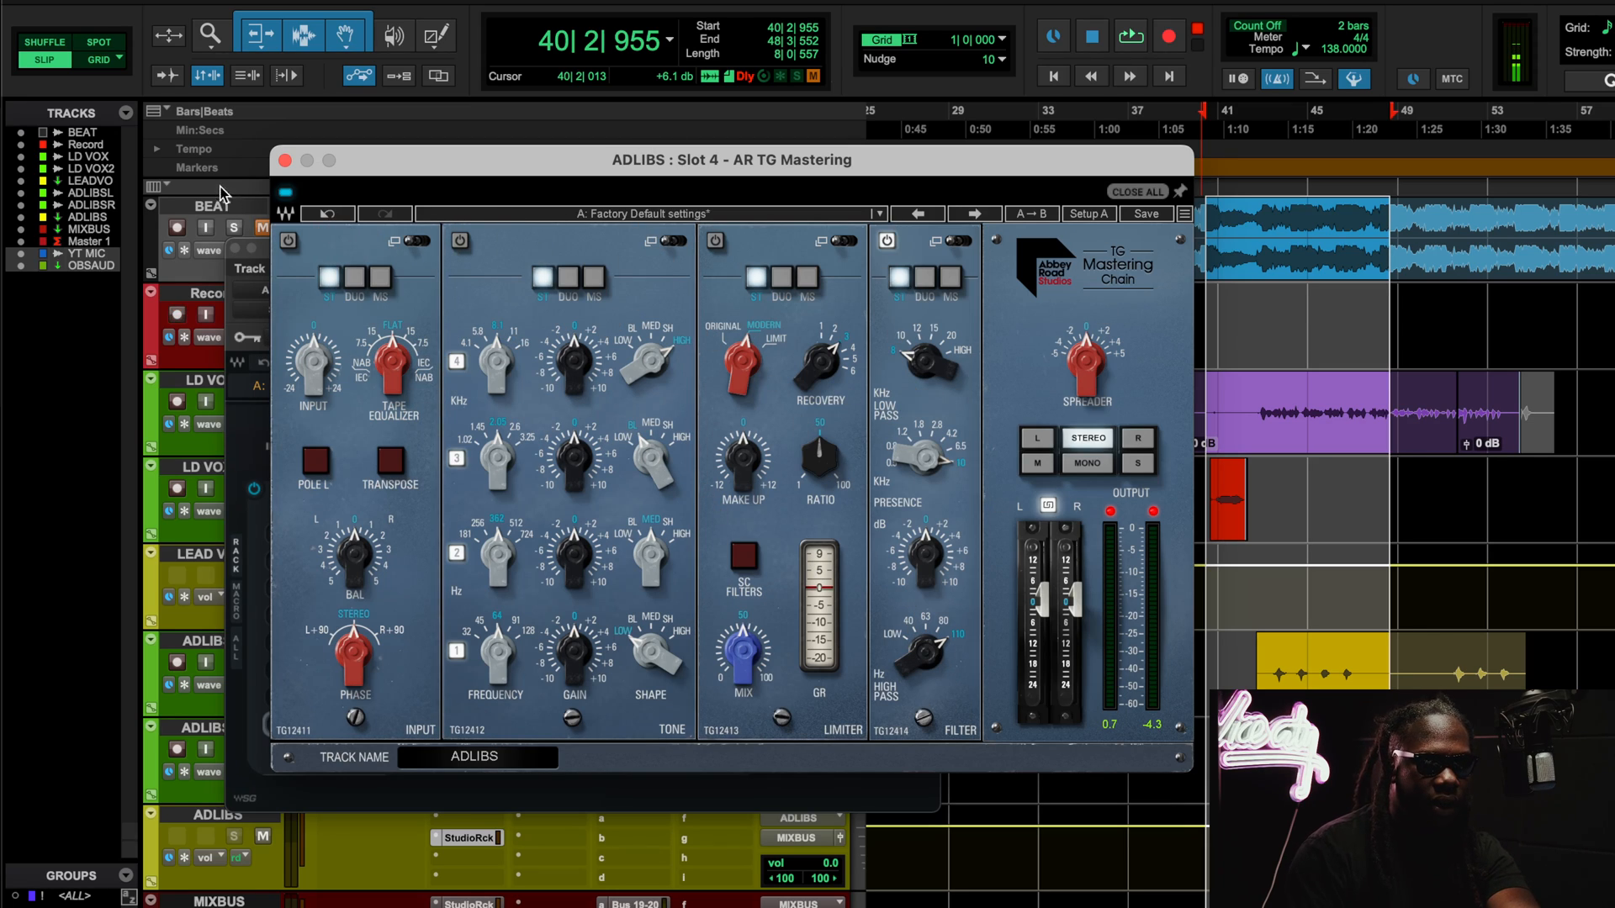
{"action": "left_click", "coordinate": [284, 160]}
{"action": "key", "text": "space"}
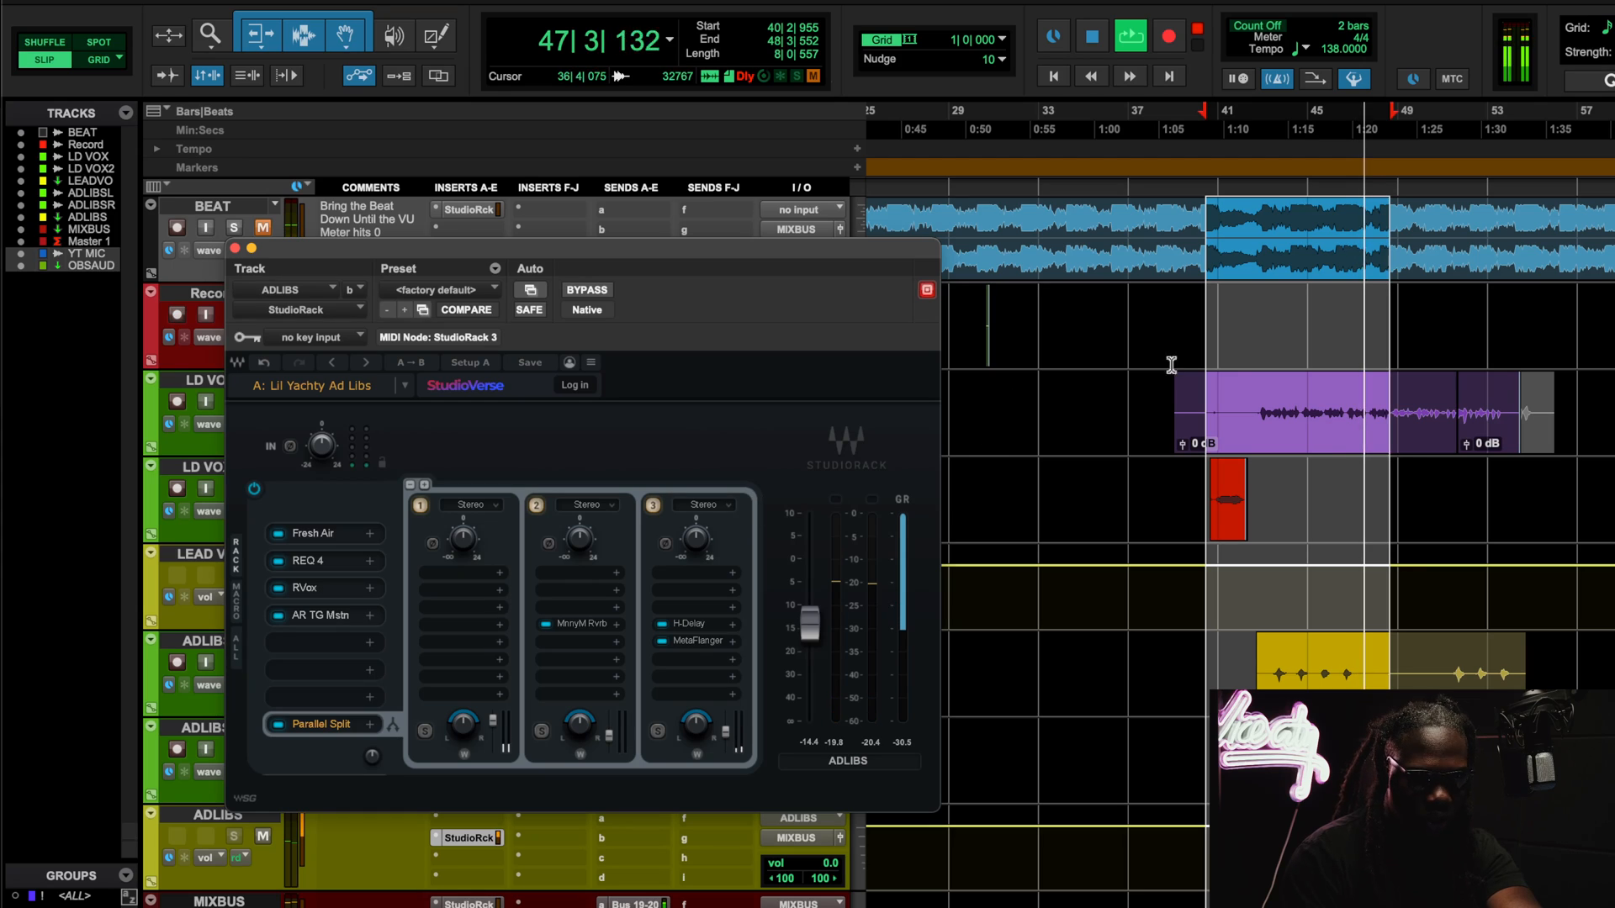
{"action": "key", "text": "space"}
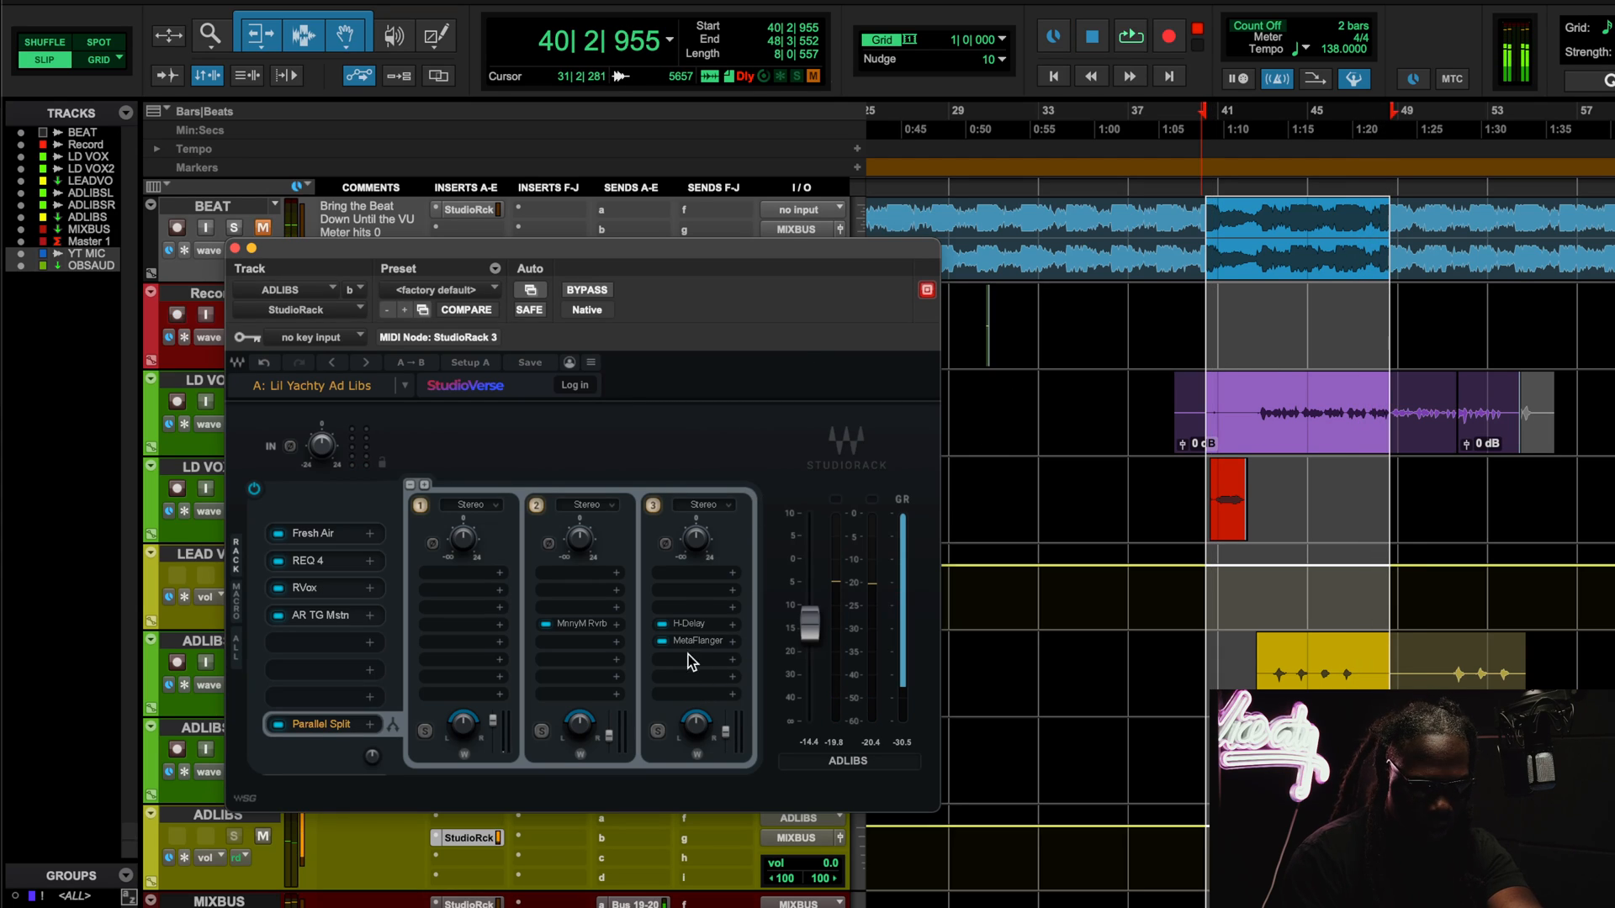
Examine the MetaFlanger settings in the ad-lib rack's third parallel chain and close the plug-in.
{"action": "left_click", "coordinate": [675, 642]}
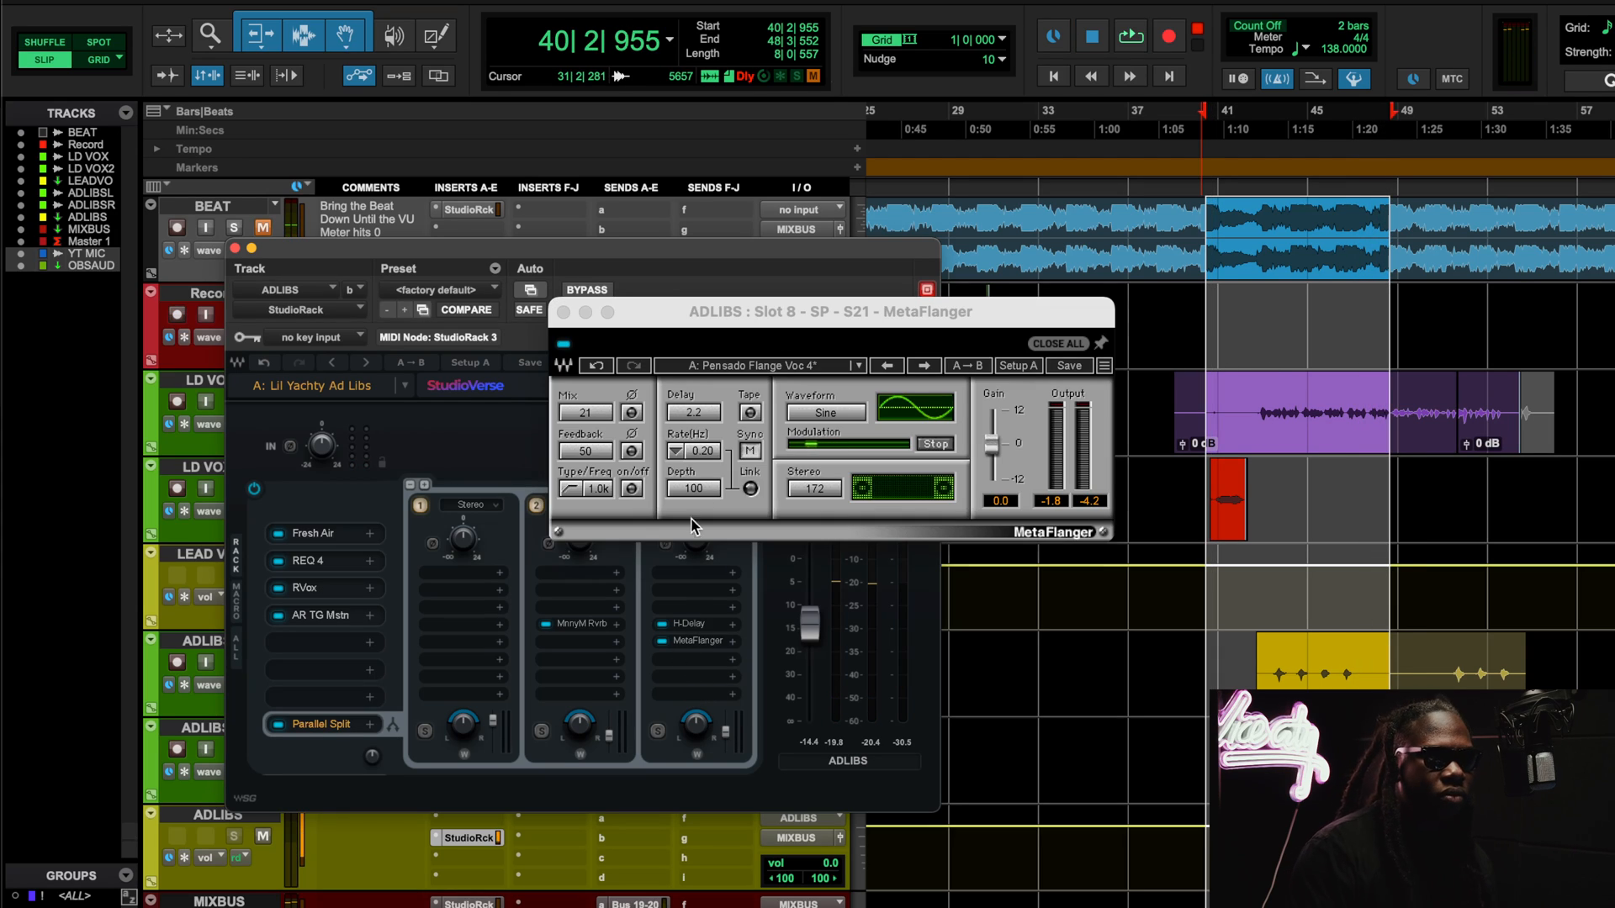
{"action": "left_click", "coordinate": [563, 313]}
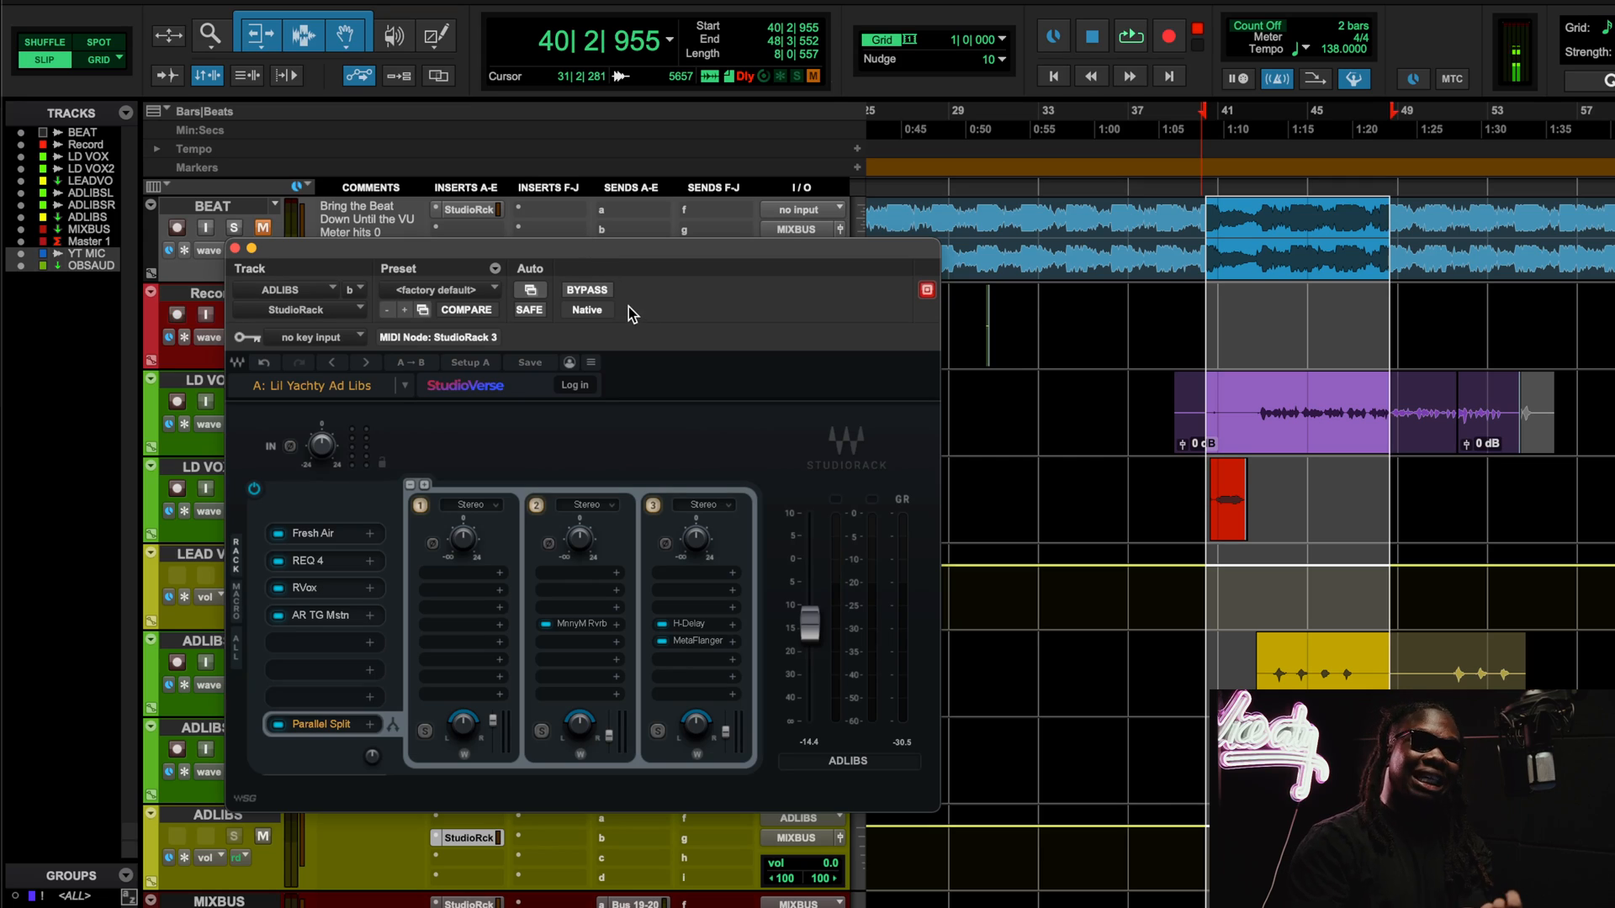
{"action": "left_click", "coordinate": [711, 639]}
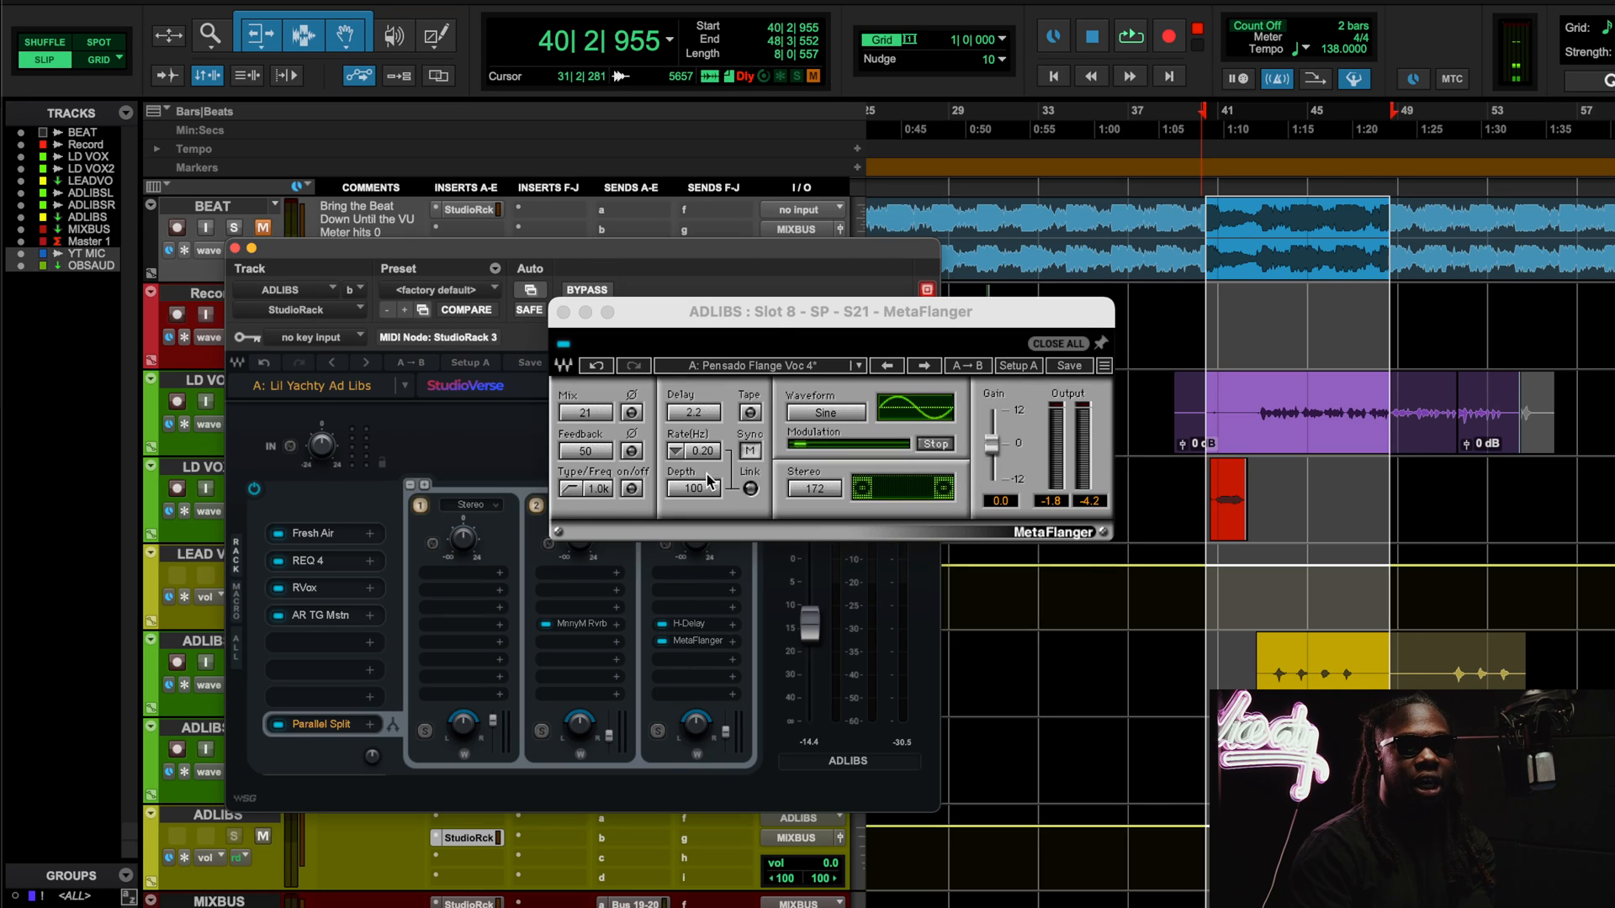
{"action": "left_click", "coordinate": [563, 313]}
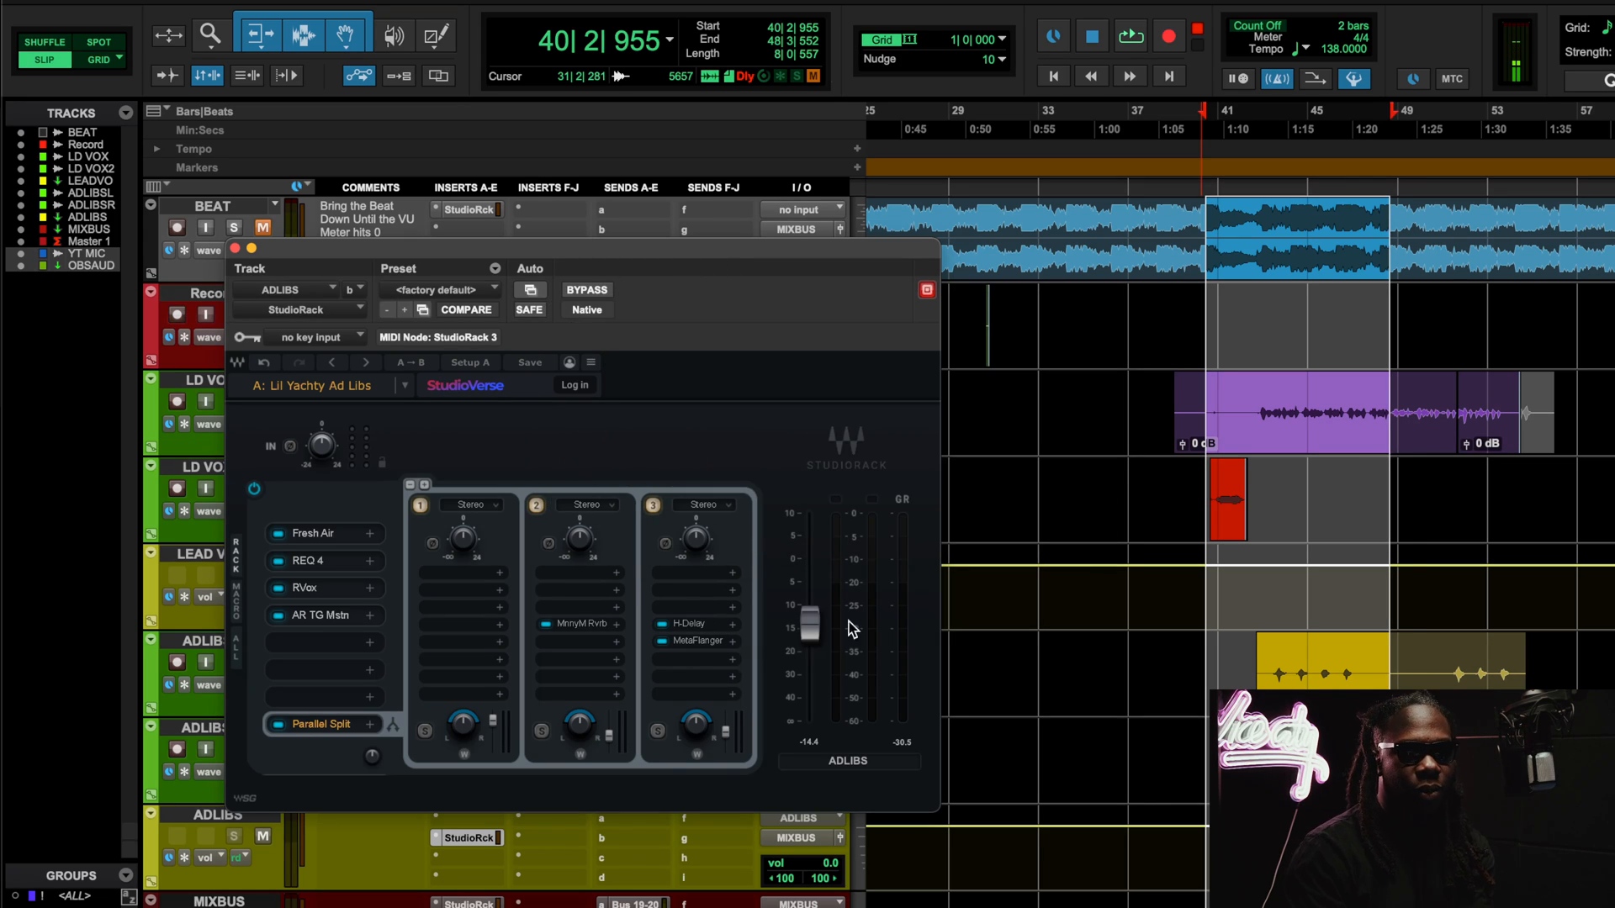
Examine the H-Delay in the third parallel chain and the MannyM Reverb in the second, closing each plug-in.
{"action": "left_click", "coordinate": [695, 625]}
{"action": "left_click", "coordinate": [435, 293]}
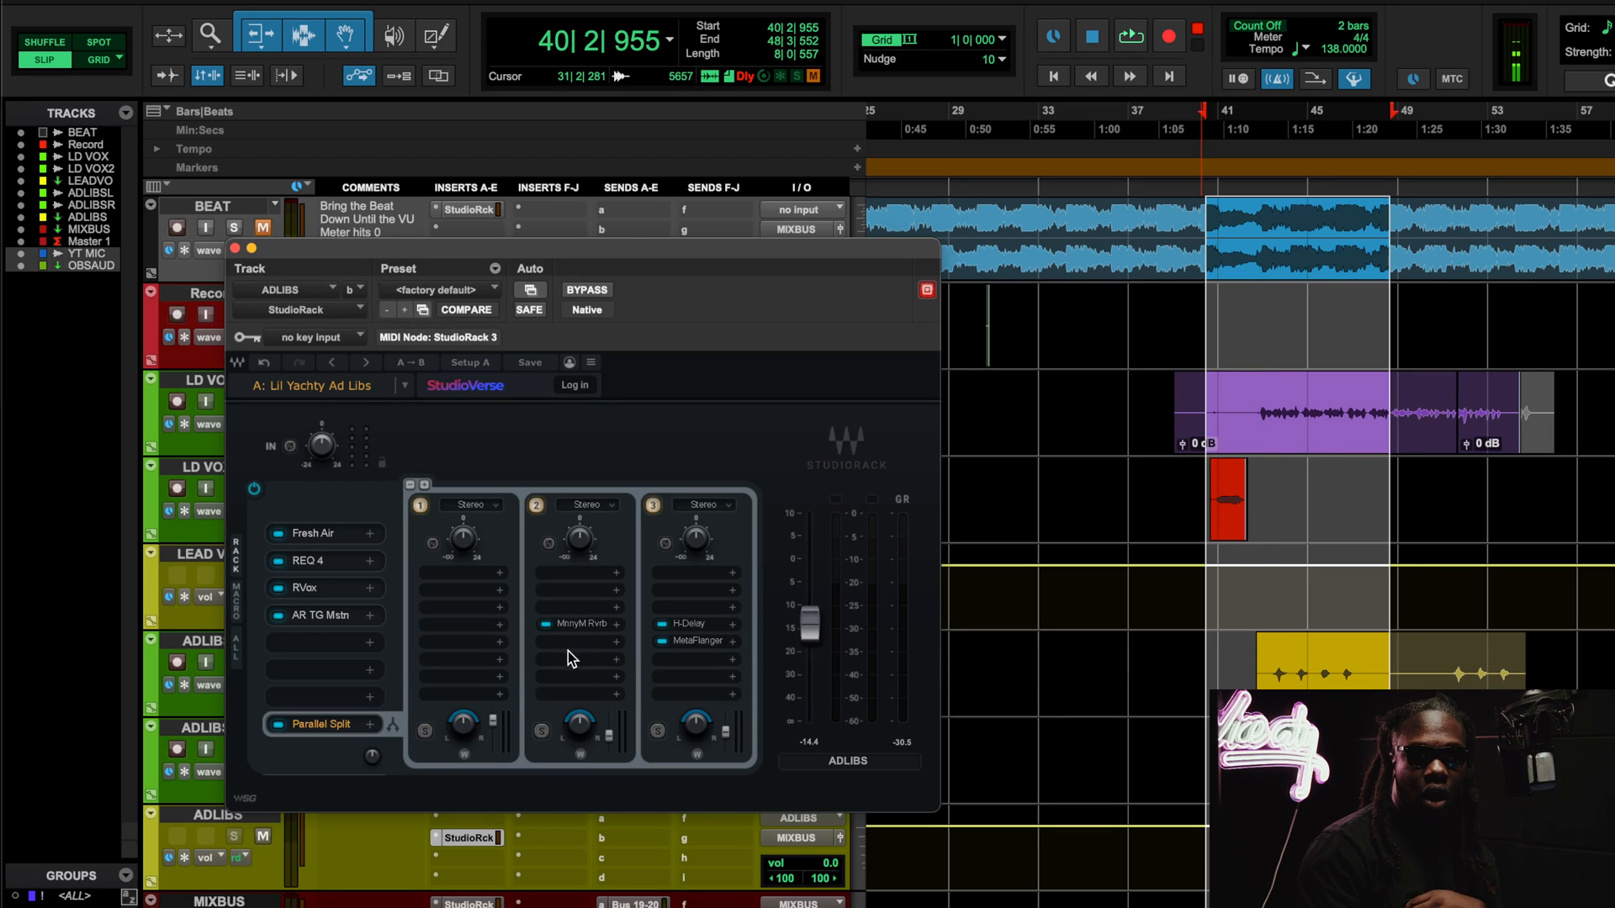
{"action": "left_click", "coordinate": [588, 620]}
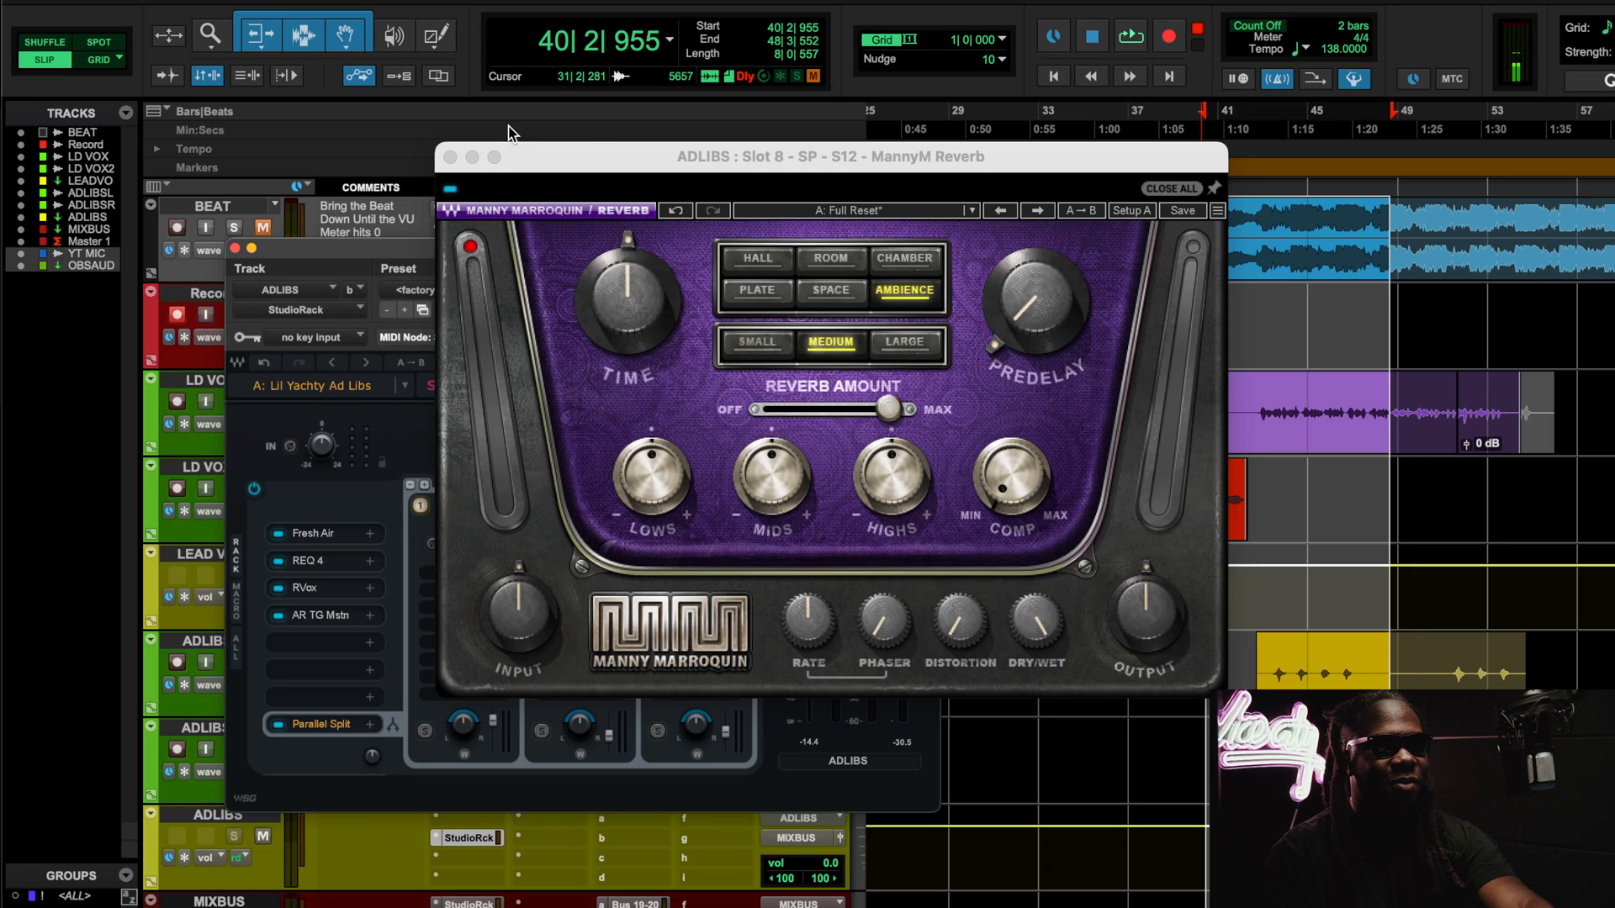
{"action": "left_click", "coordinate": [452, 156]}
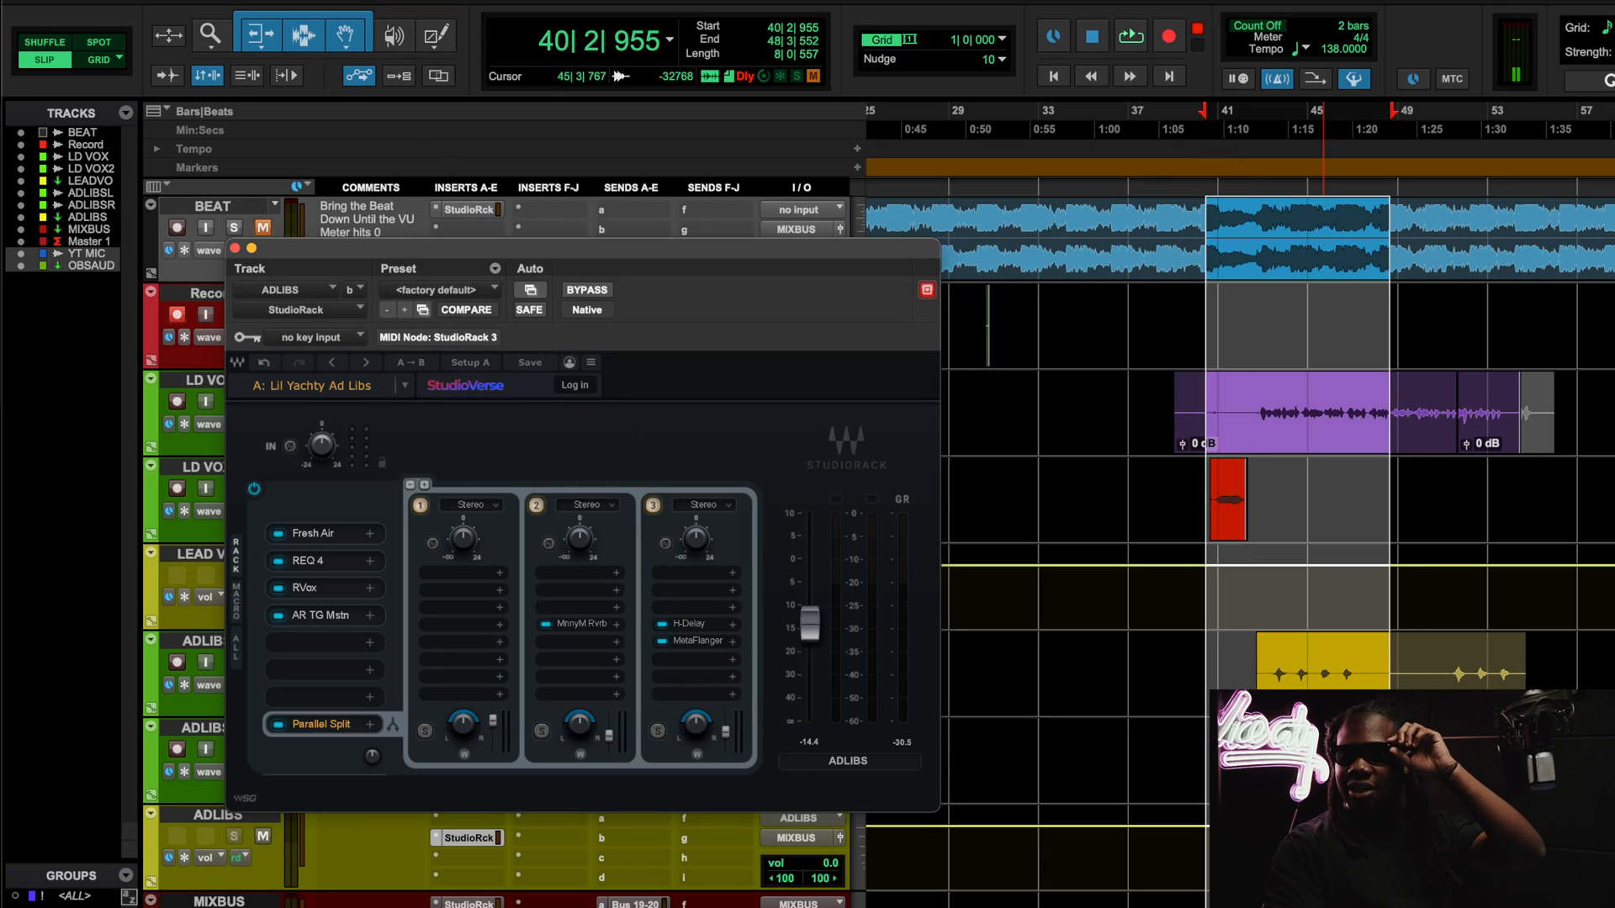